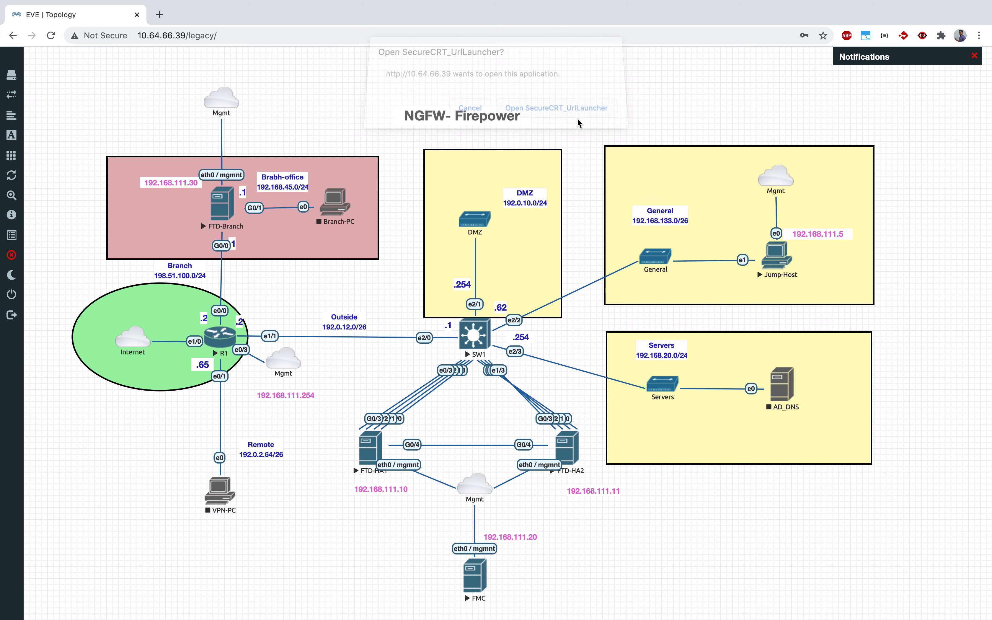
Enter privileged mode on SW1 in SecureCRT and list its VLANs with show vlan br
key(Return)
key(Return)
text(en)
key(Return)
text(show vlan br)
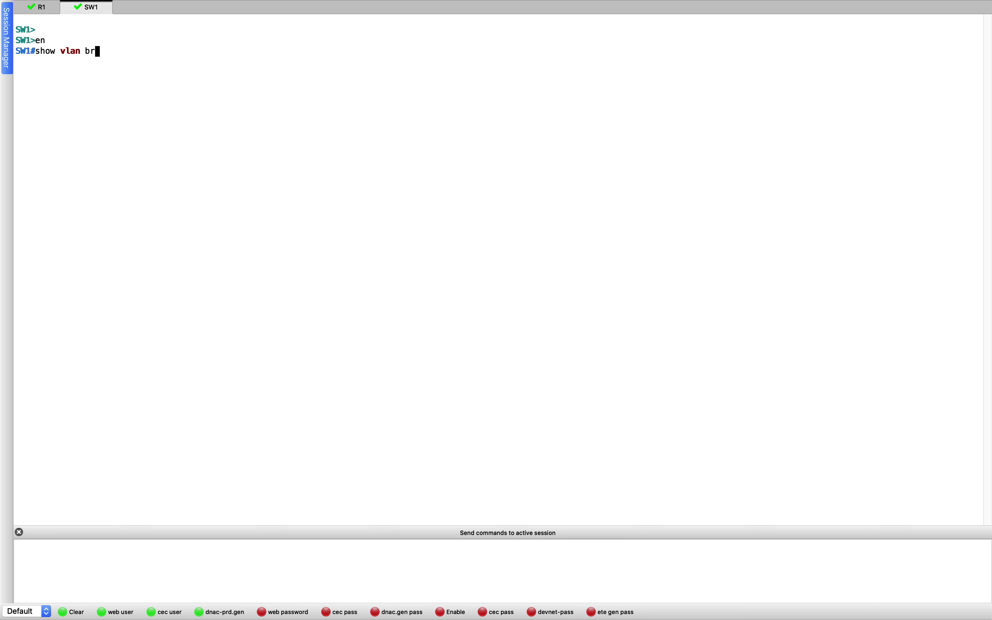
key(Return)
Examine the names of VLANs 10 to 40 on SW1 and the ports assigned to them
drag(85, 104, 107, 114)
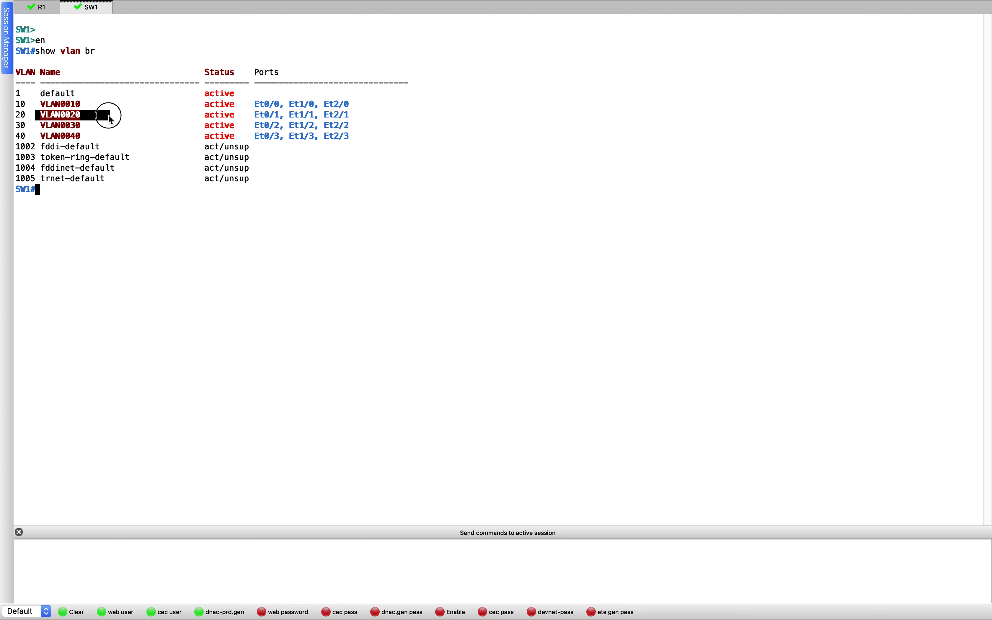
drag(41, 125, 102, 129)
drag(41, 136, 95, 138)
click(213, 229)
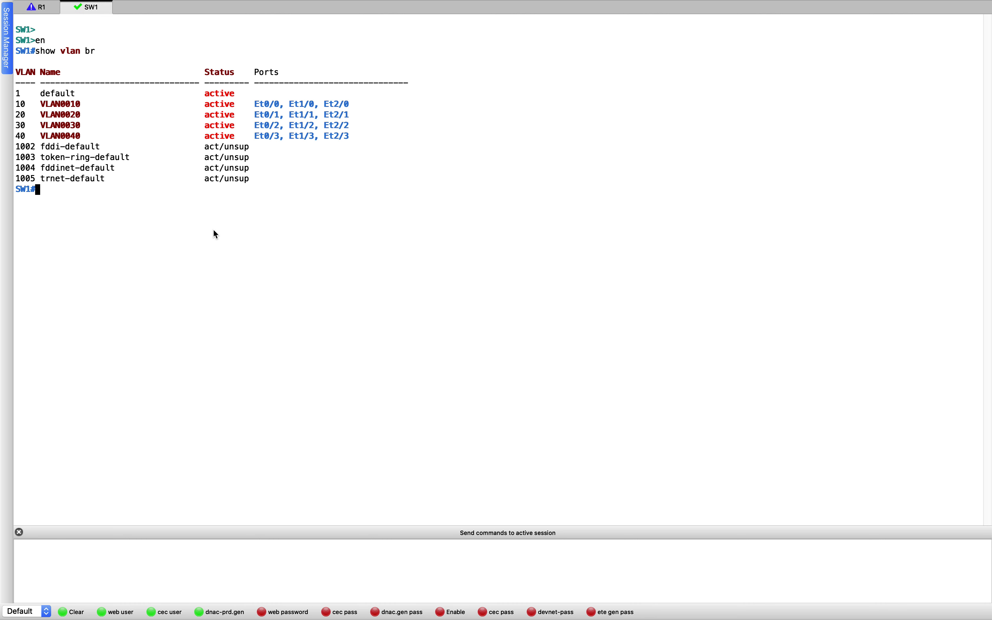
drag(253, 106, 360, 104)
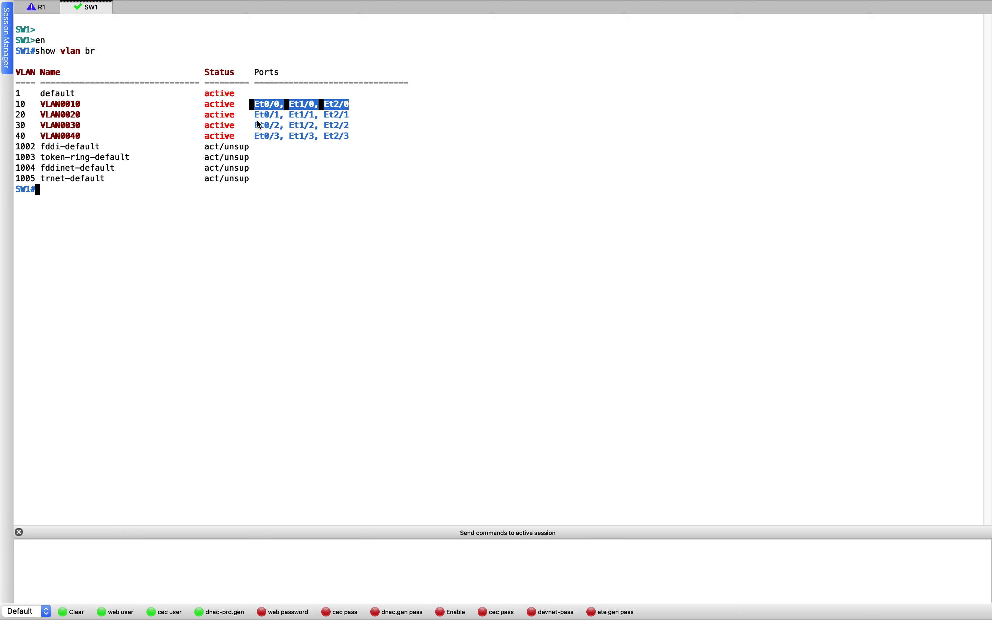
drag(265, 126, 353, 132)
click(369, 186)
Switch to Google Chrome and check SW1's links to the firewalls in the EVE topology
key(ctrl+Up)
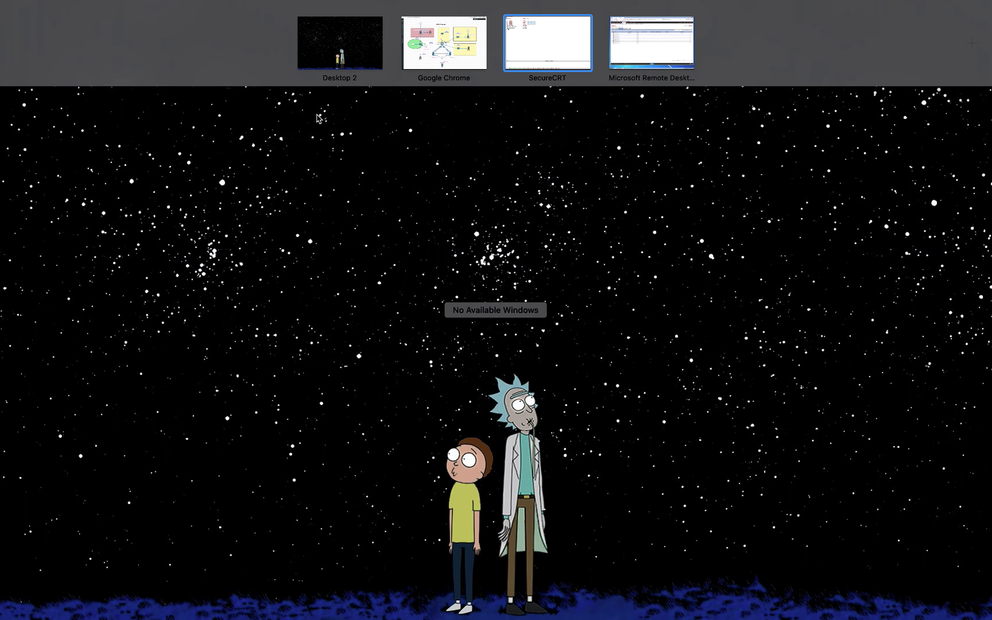
click(426, 52)
key(ctrl+Up)
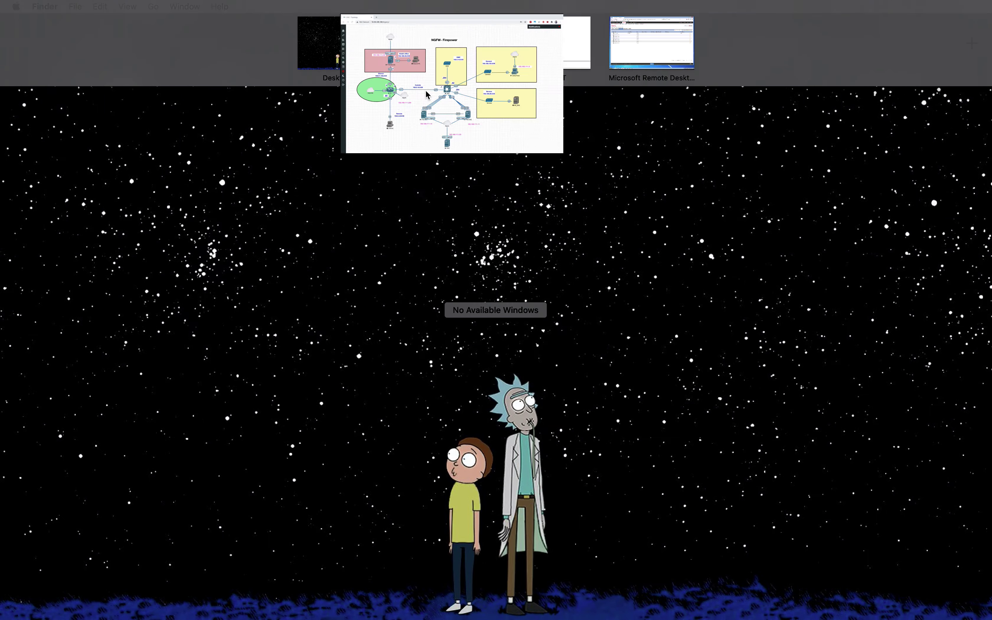
click(505, 351)
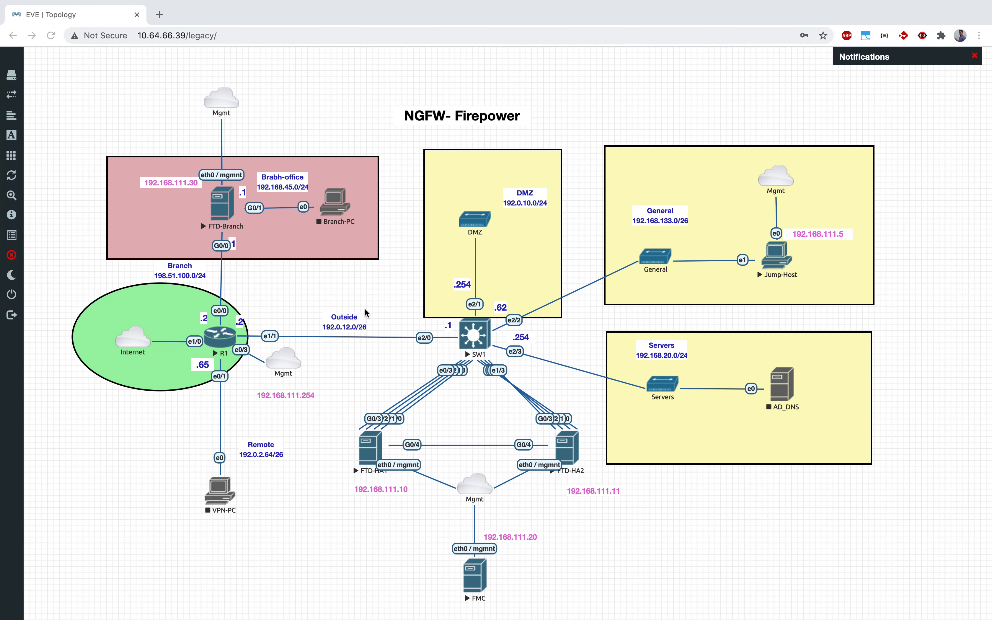
Switch to Microsoft Remote Desktop and enter "ouside" as the name of FTD-HA1's GigabitEthernet0/0 interface
key(ctrl+Up)
click(642, 38)
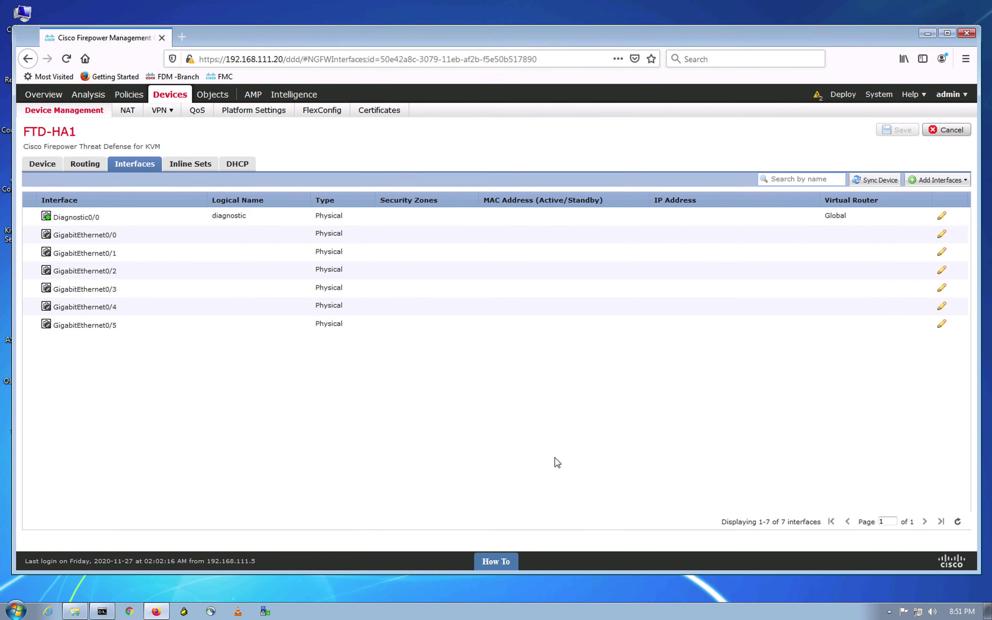
click(941, 234)
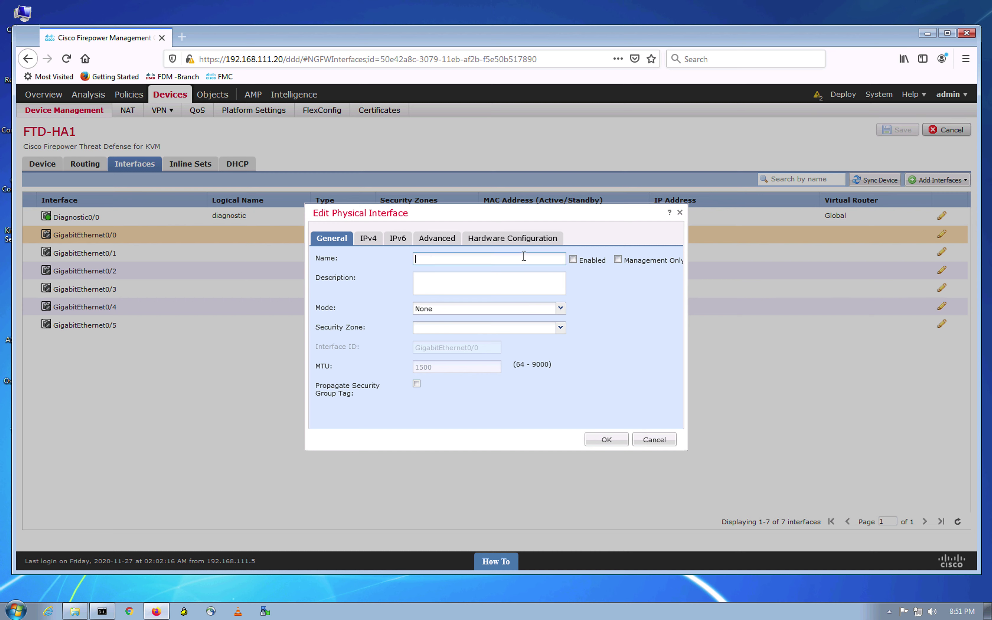
text(side)
Create a new security zone named zone_outside for the GigabitEthernet0/0 interface
click(560, 327)
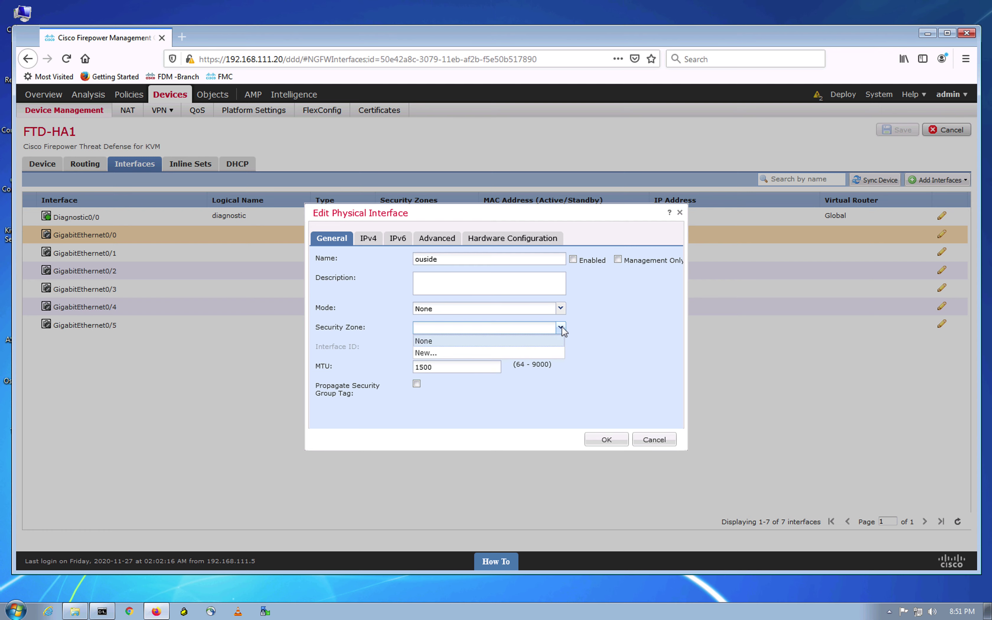
click(509, 352)
click(456, 325)
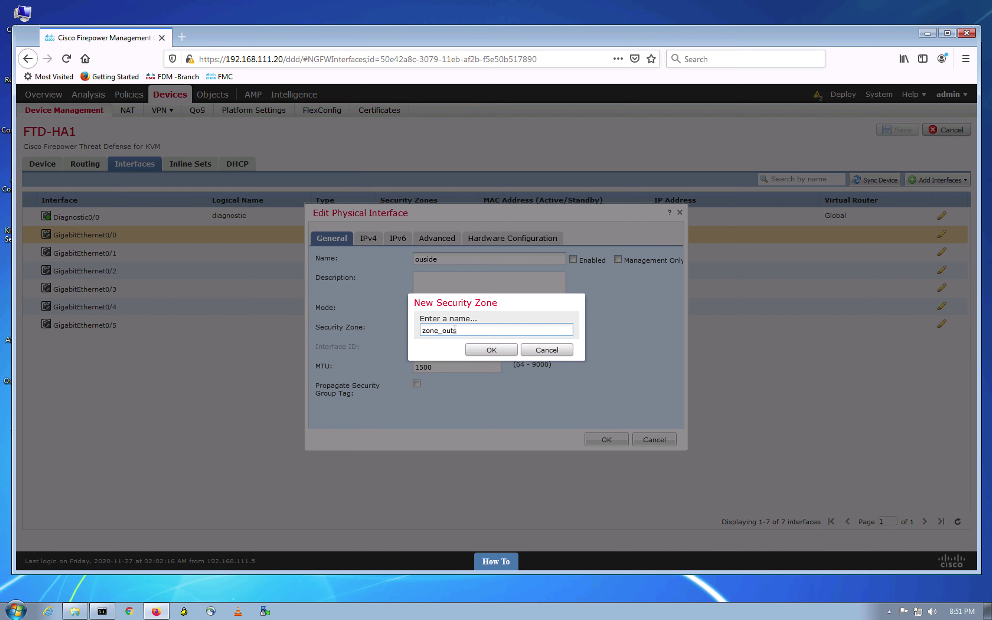
click(501, 349)
click(488, 352)
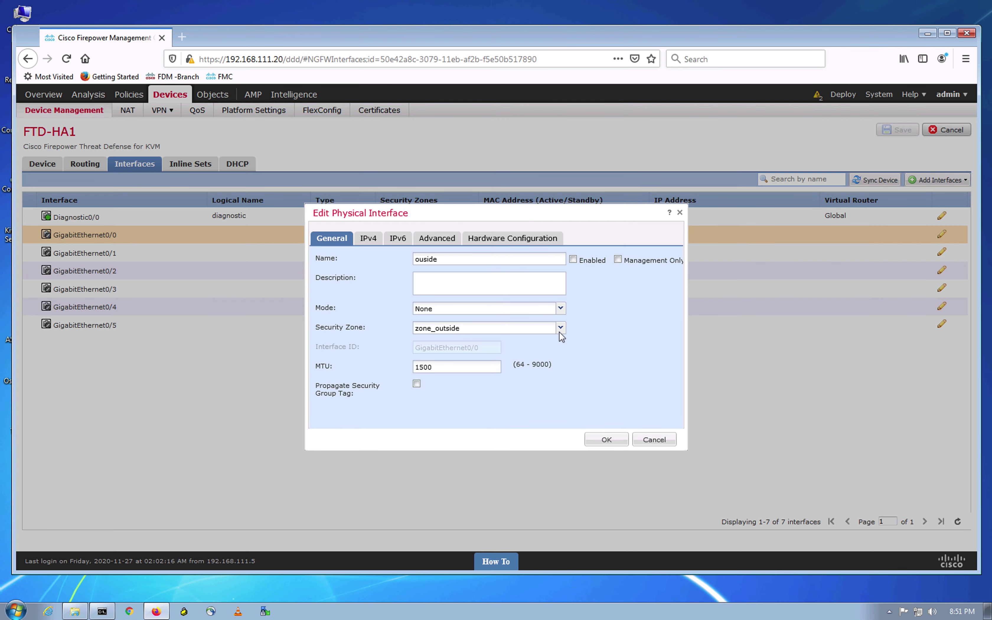
Enable the GigabitEthernet0/0 interface and enter 192.0.2.1/ as the start of its static IPv4 address
click(590, 368)
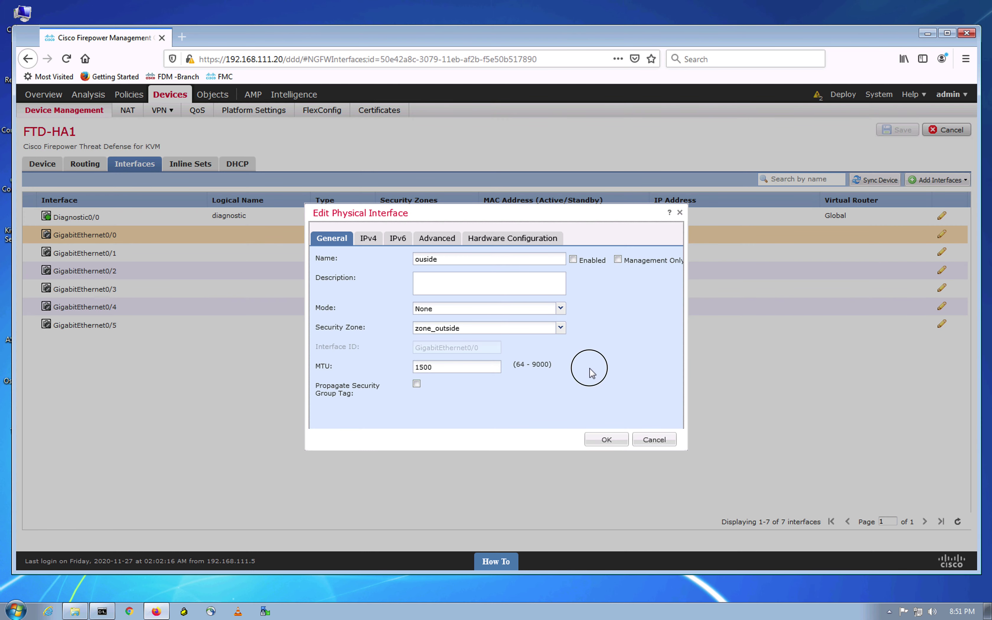
click(573, 259)
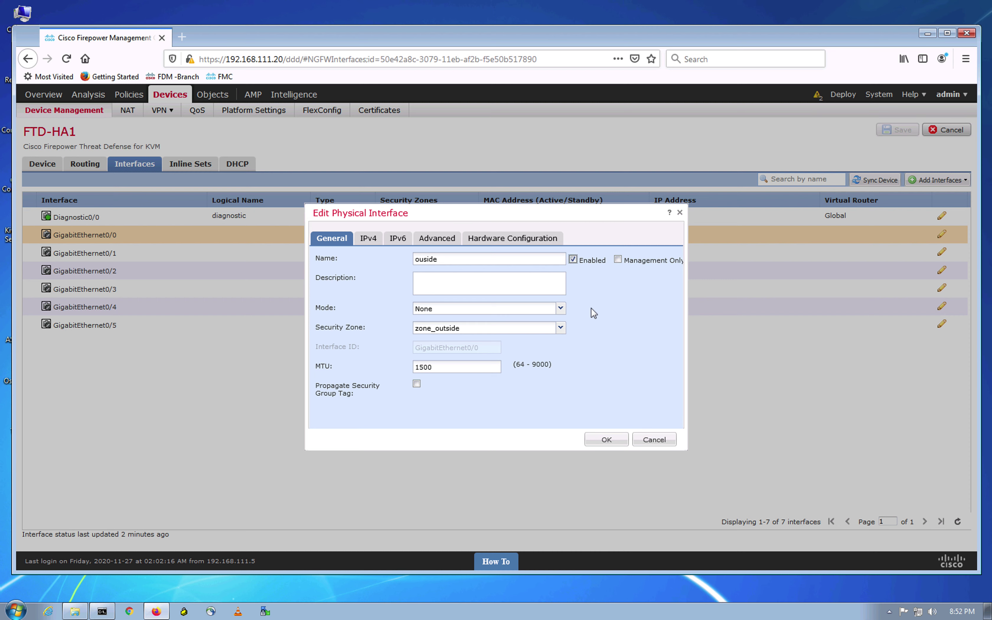
click(630, 346)
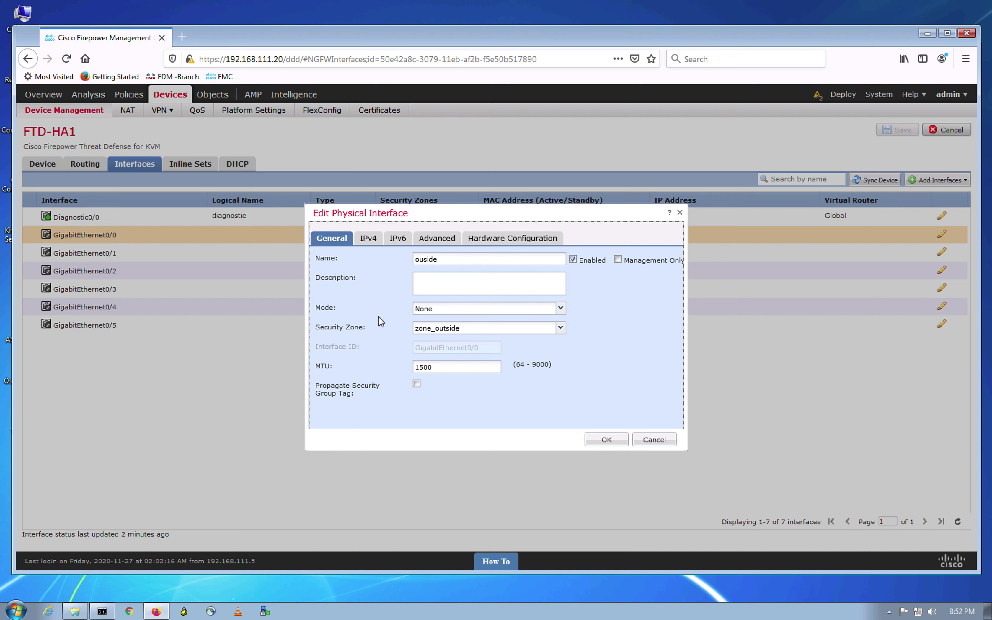
click(369, 241)
click(455, 279)
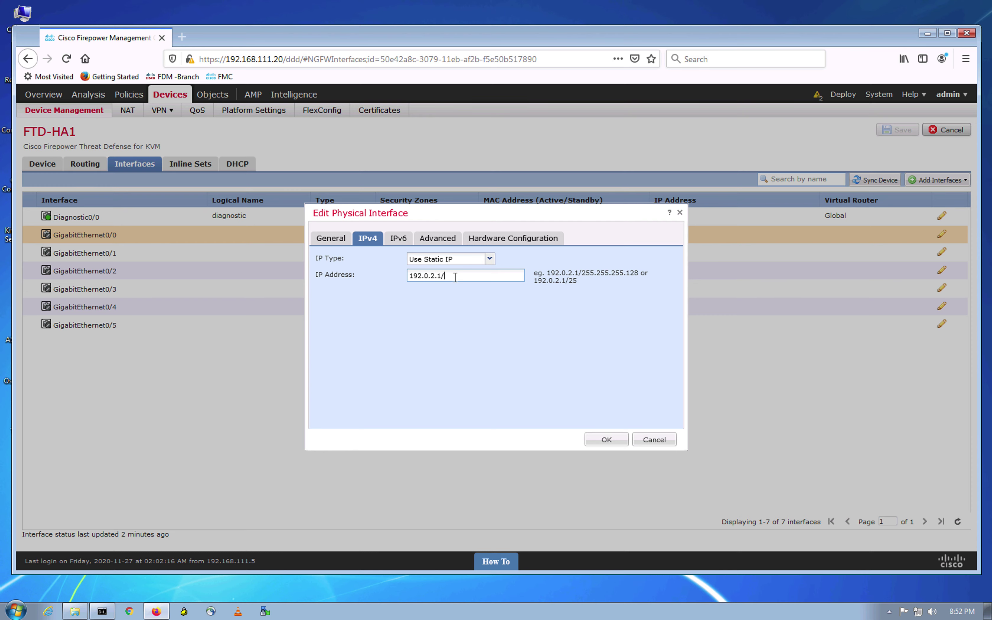
In the EVE topology in Google Chrome, change the Outside subnet label to 192.0.2.0/26 and lock the lab
key(ctrl+Up)
click(436, 57)
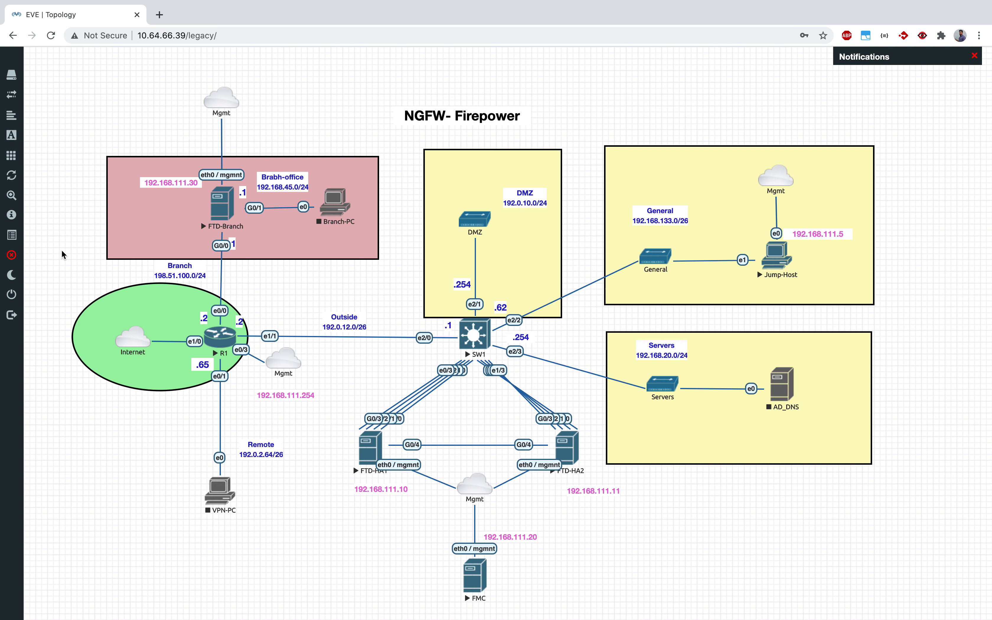
mouse_move(88, 262)
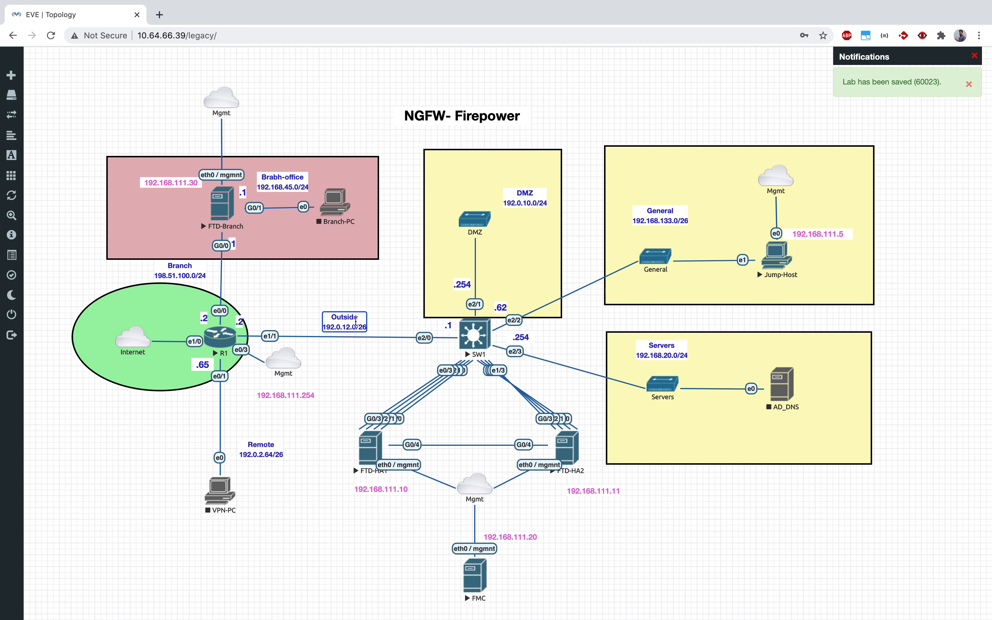
key(Down)
key(BackSpace)
click(356, 382)
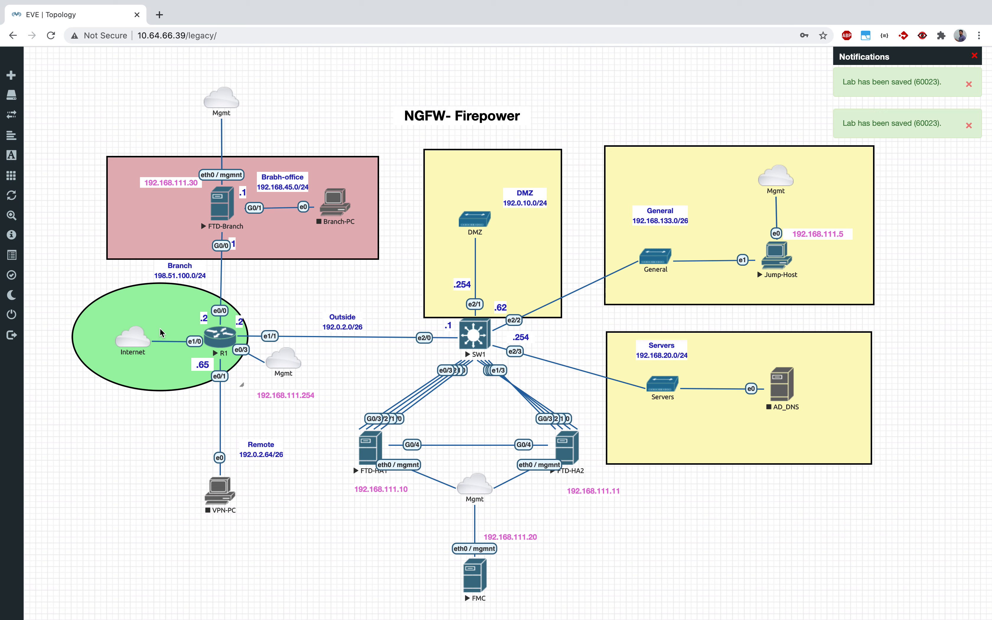
mouse_move(12, 282)
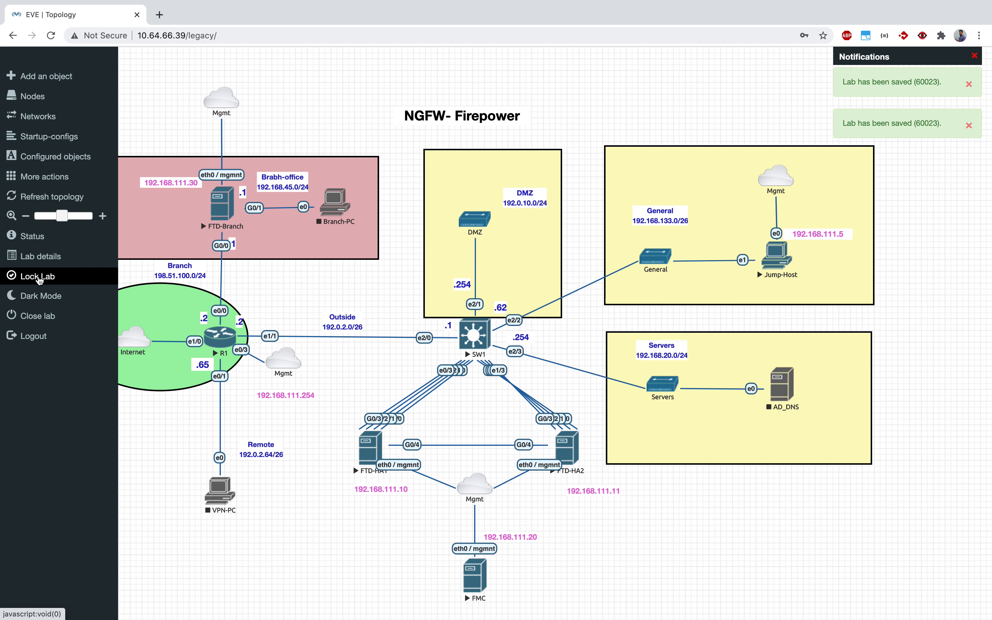
click(39, 277)
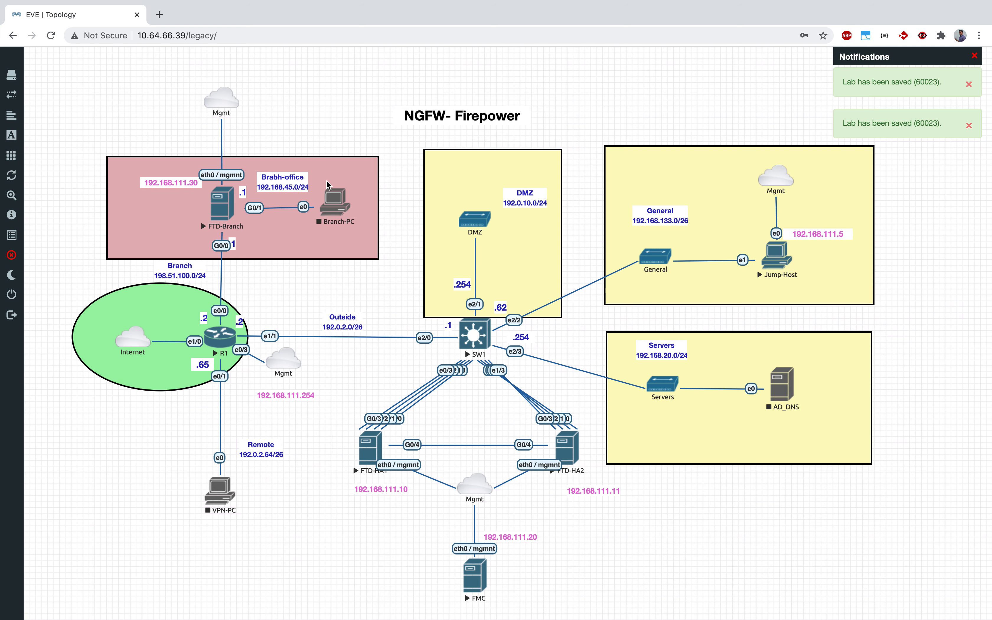
Switch to R1's session in SecureCRT, enter privileged mode and review the interfaces with show ip int br
key(ctrl+Up)
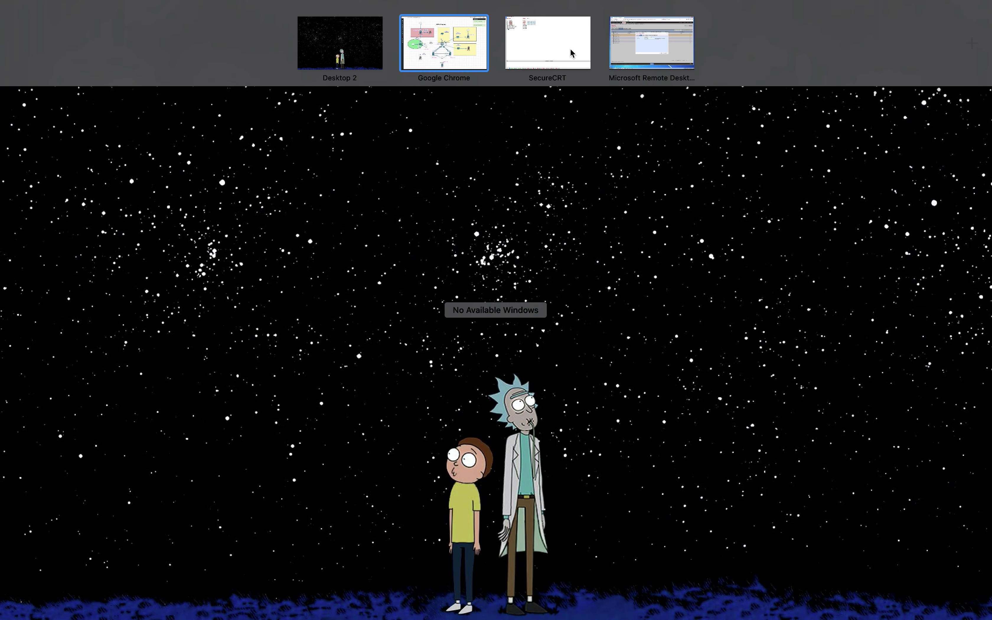
click(573, 53)
click(39, 7)
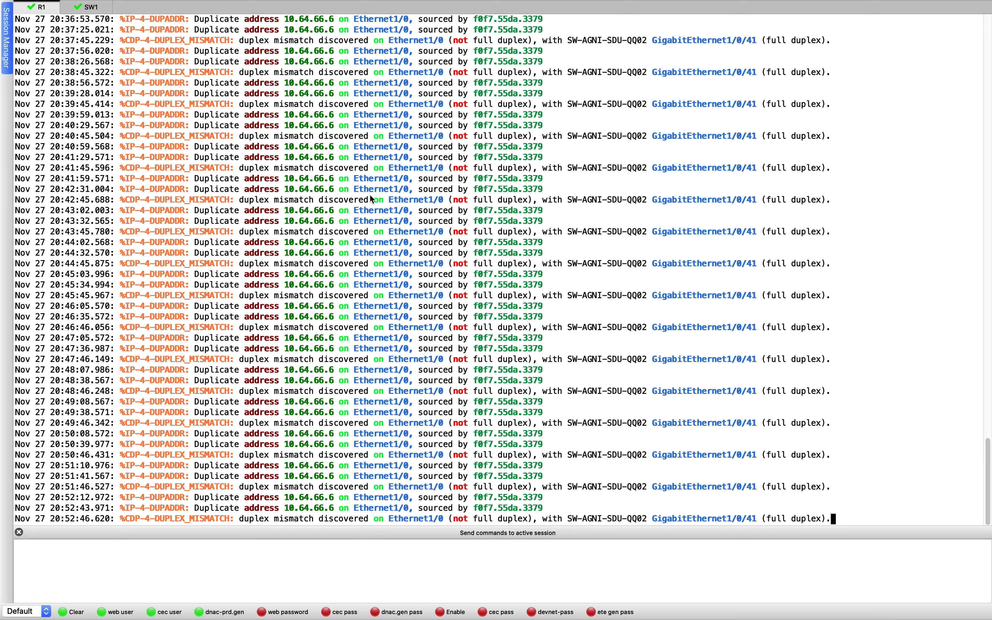
key(Return)
key(Return)
key(Return)
key(Return)
text(en)
key(Return)
text(show ip int br)
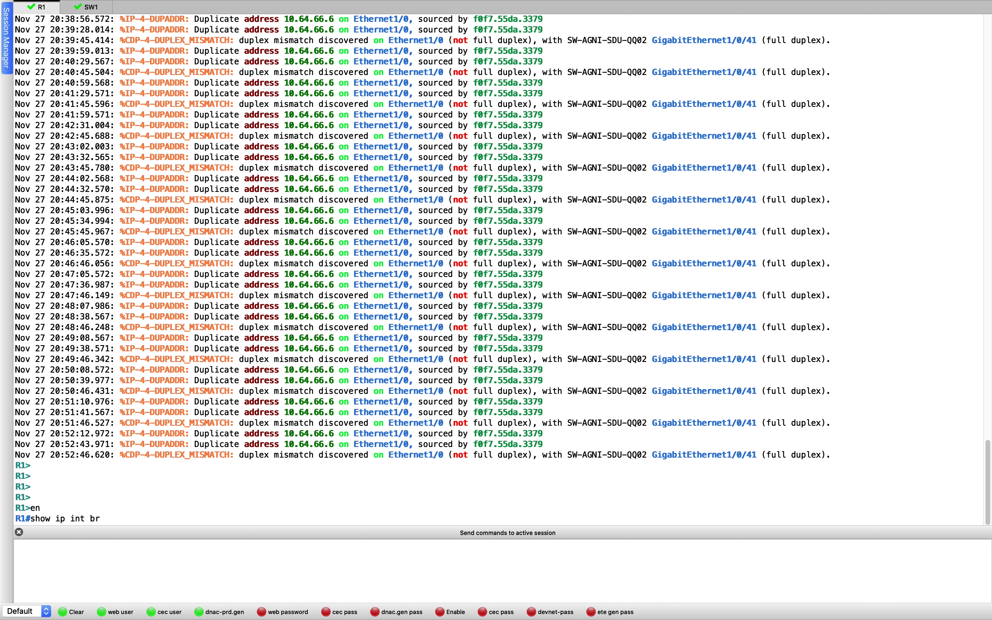
key(Return)
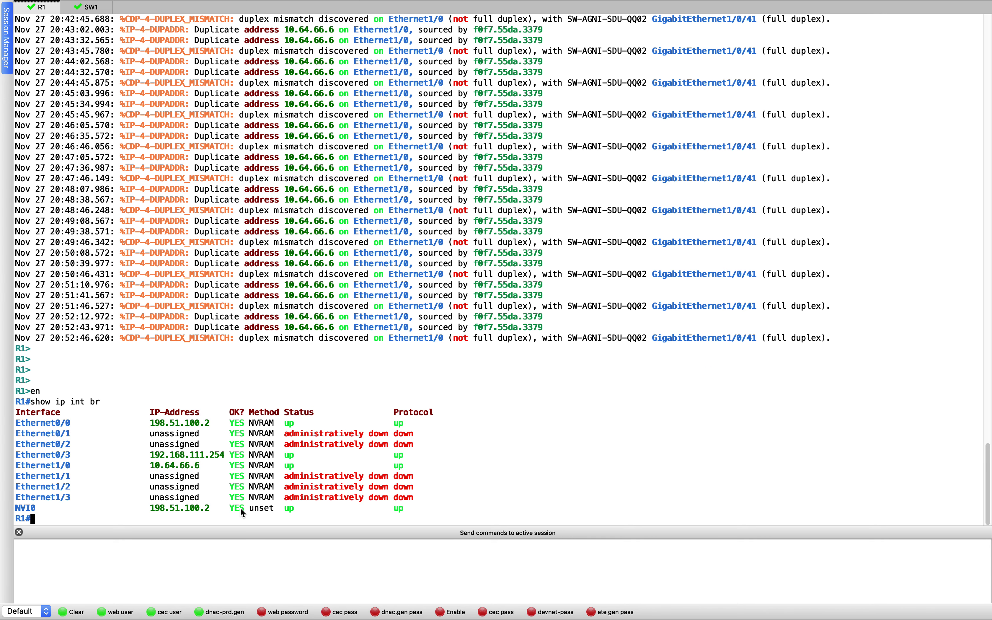
drag(241, 508, 15, 422)
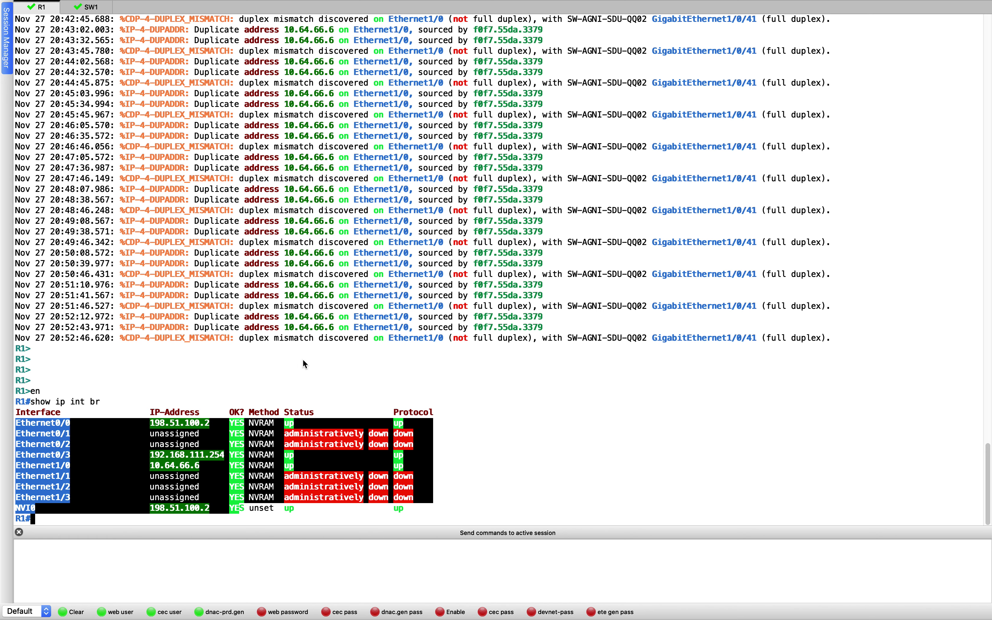
click(536, 315)
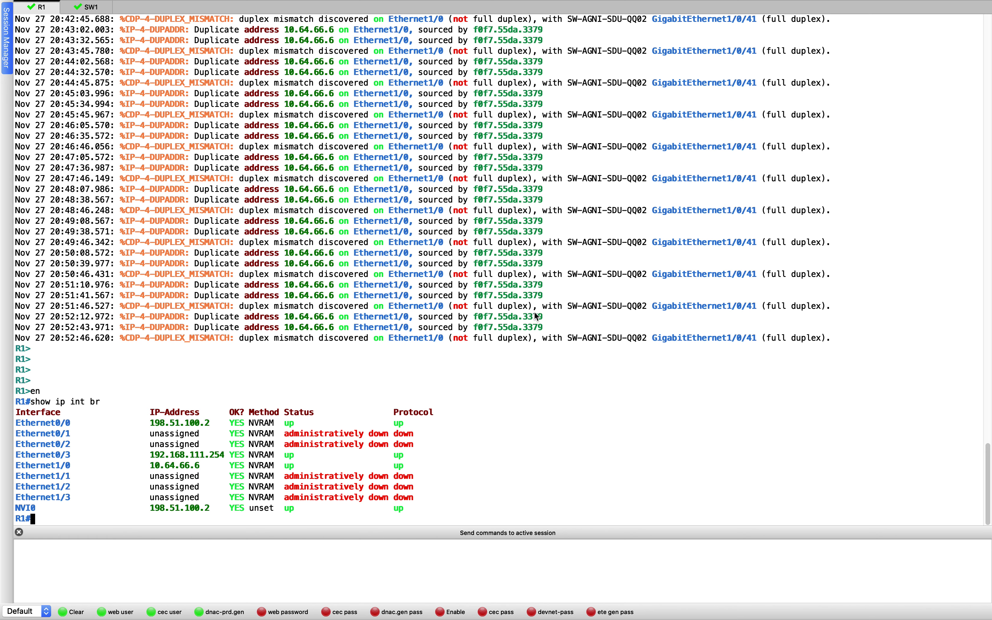
Check R1's Outside link in the EVE topology in Google Chrome and return to R1's SecureCRT session
key(ctrl+Up)
click(443, 42)
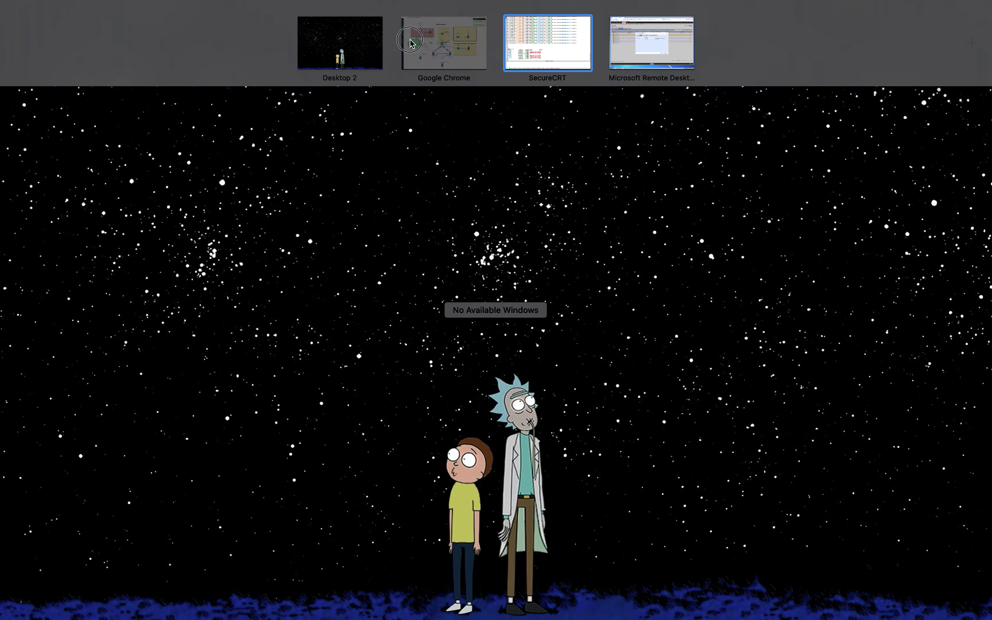
key(ctrl+Up)
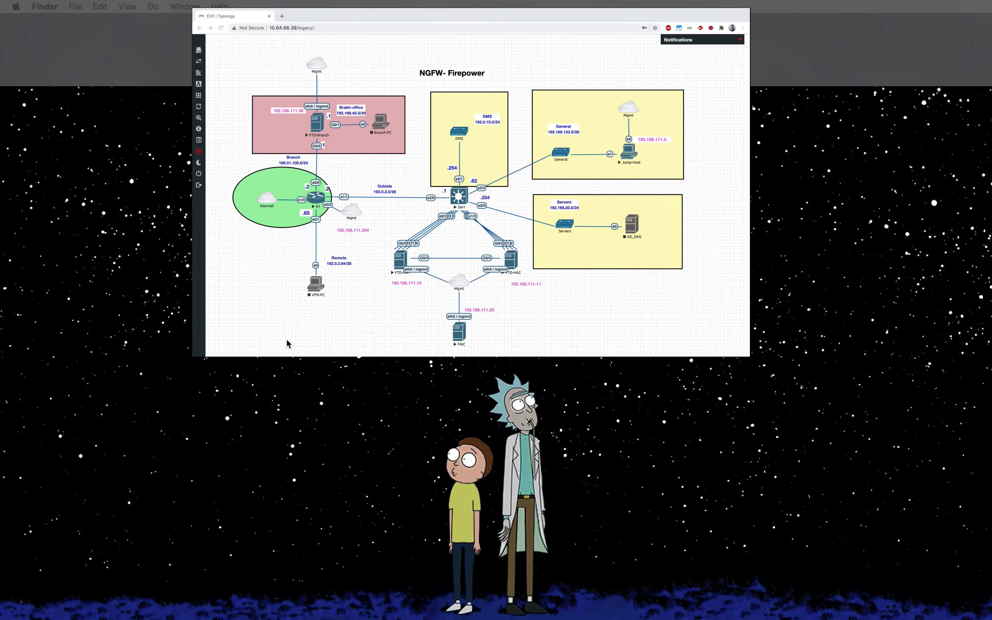
click(547, 40)
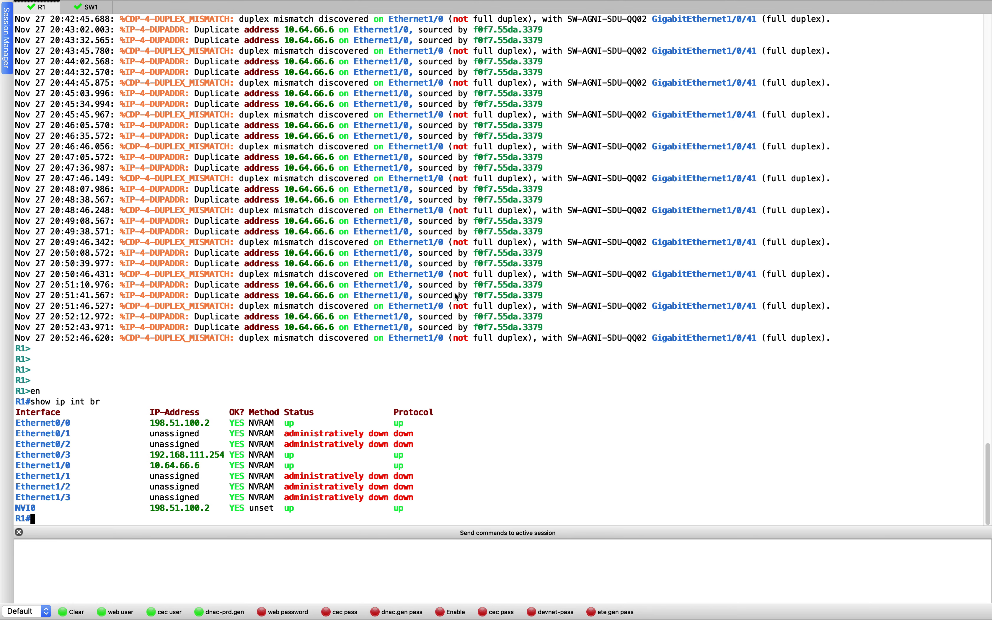
Enter global configuration mode on R1 with conf t and open the configuration of interface e 1/1
text(conf)
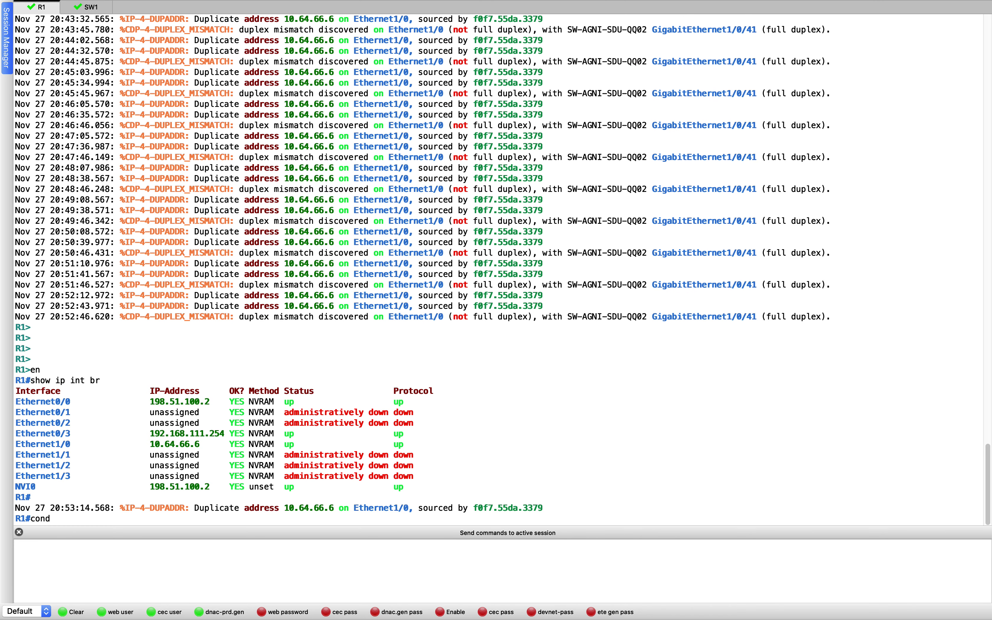
text( y)
text(t)
key(Return)
text(int e 1/1)
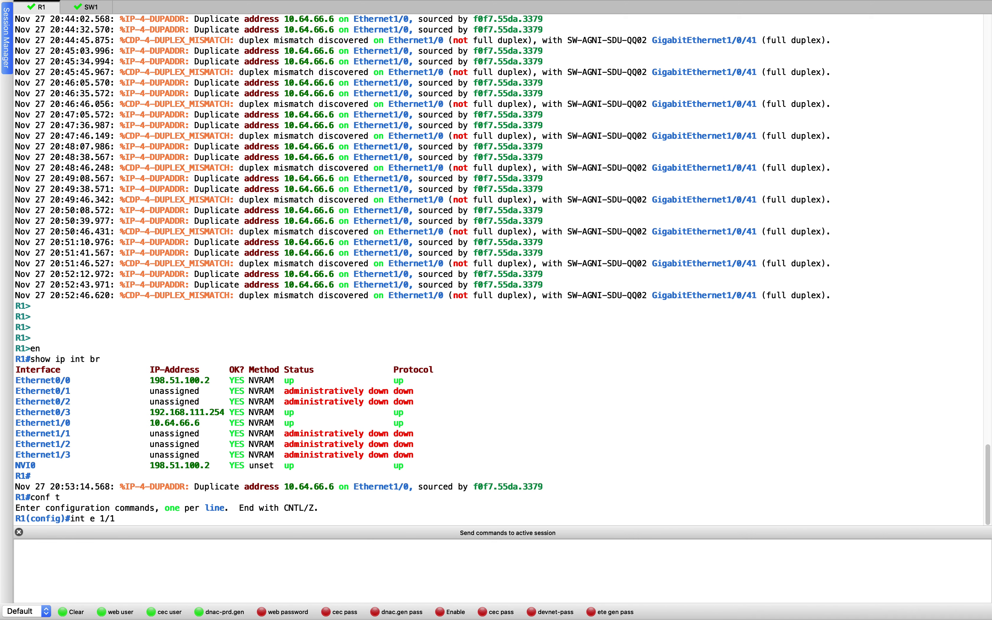
key(Return)
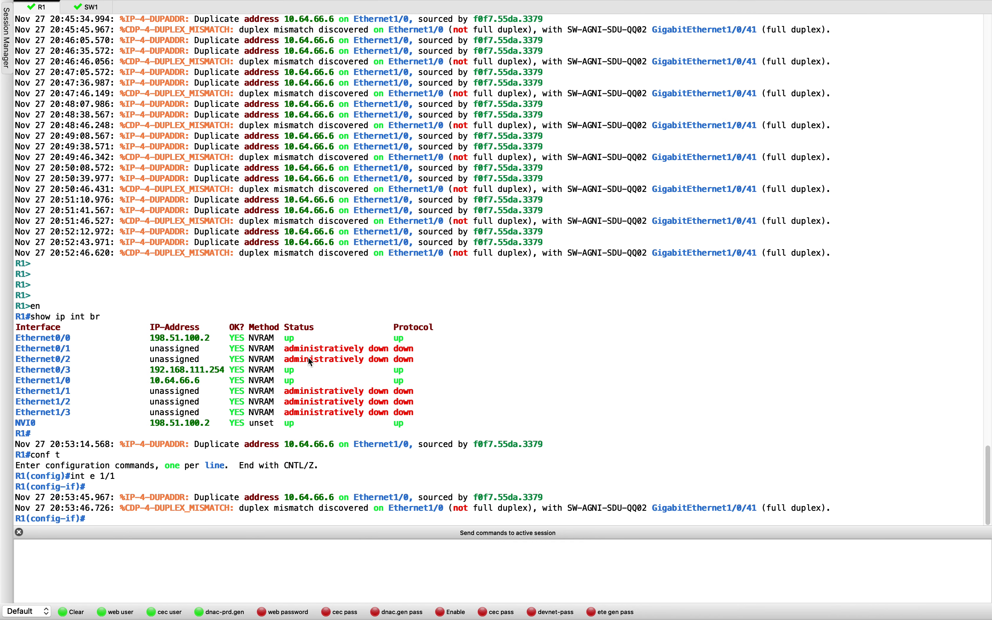
Assign IP address 192.0.2.2 with mask 255.255.255.192 to R1's Ethernet1/1
click(419, 304)
key(Return)
key(Return)
key(Return)
key(Return)
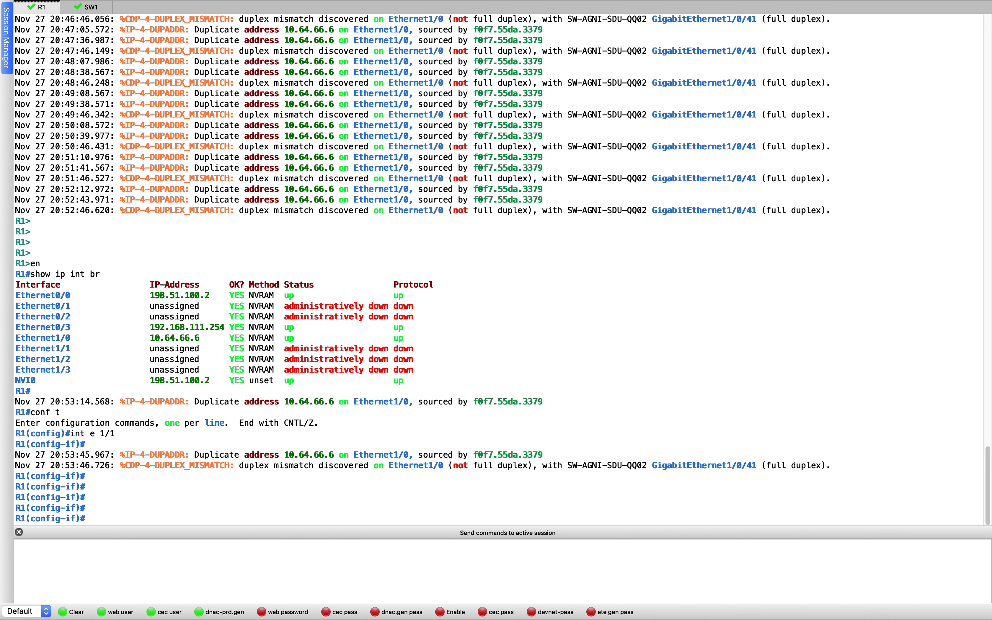
text(ip add)
key(Tab)
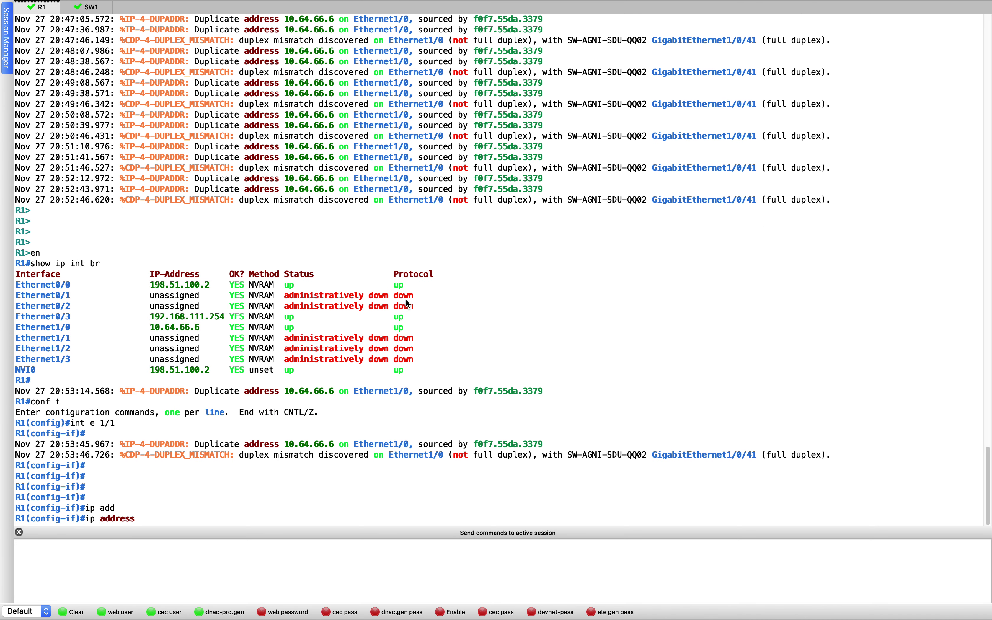
text(192.0.2.2 255.255.255)
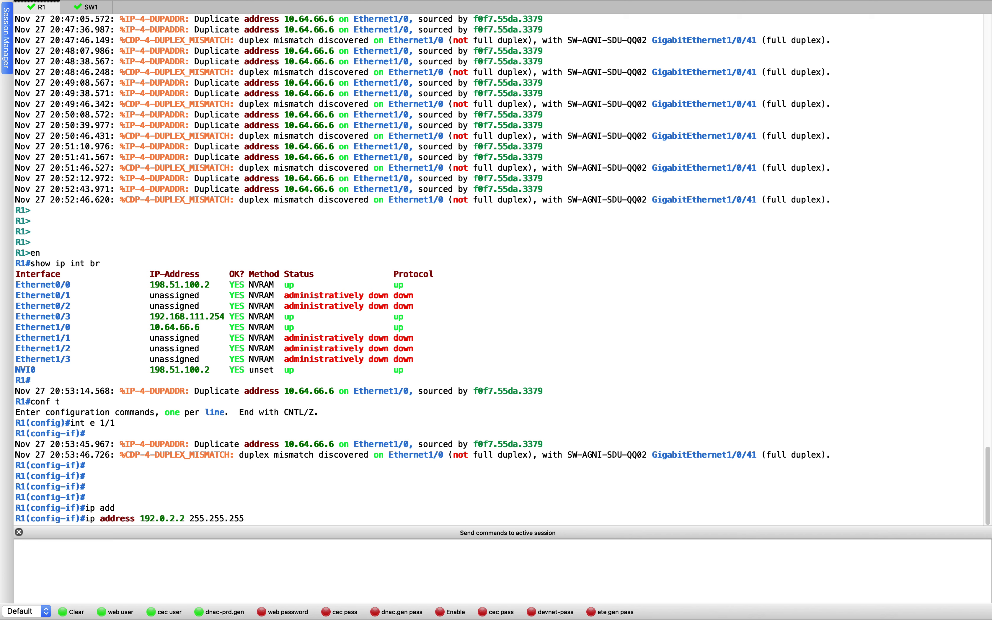
text(.192)
key(Return)
Enable Ethernet1/1 with no shut and save R1's configuration with do wr mem
text(no)
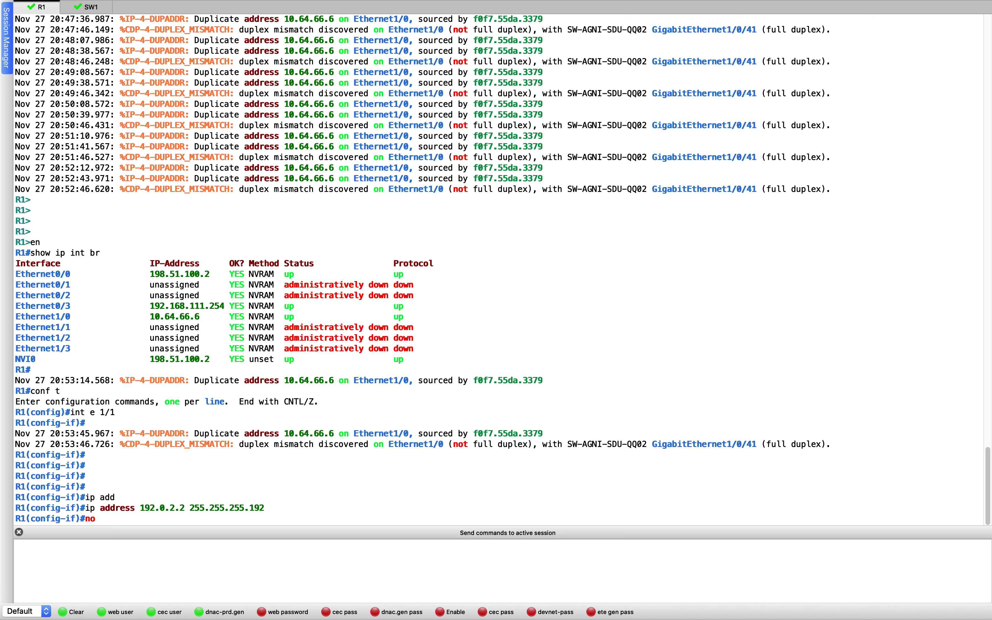
text( shut)
key(Return)
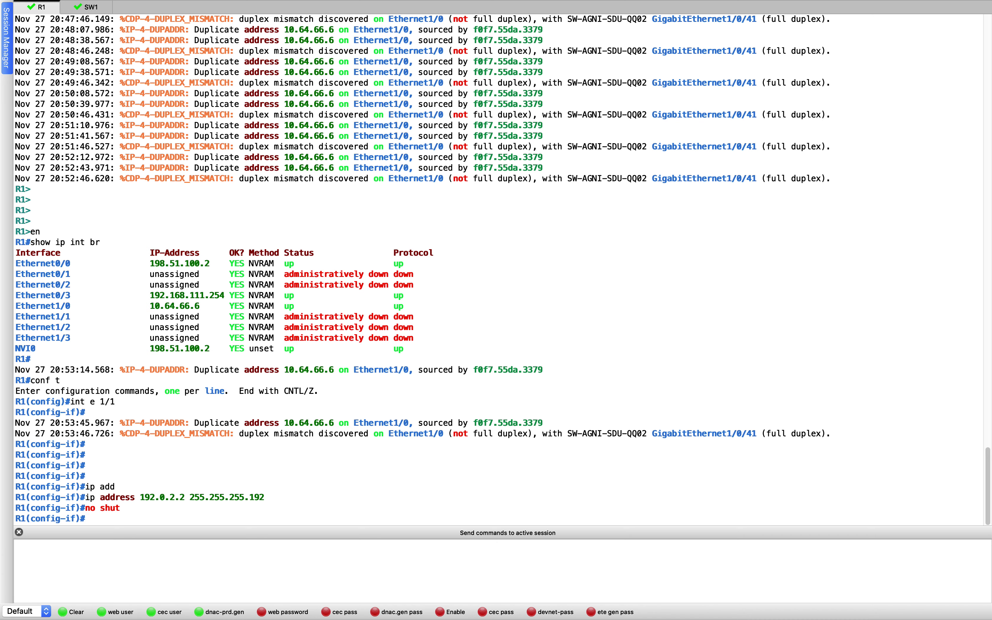
text(do wr m)
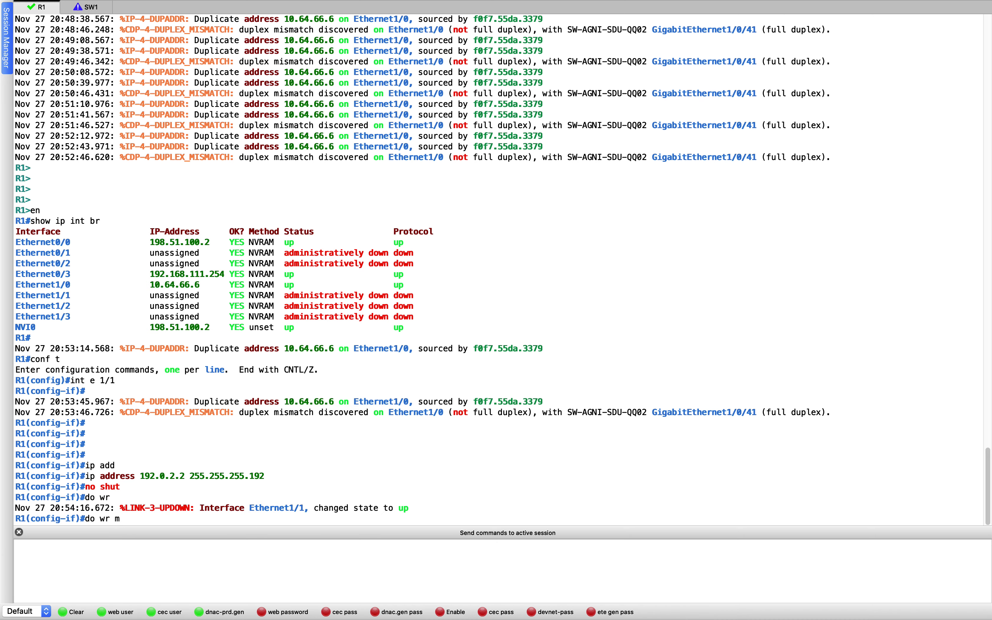
text(em)
key(Return)
Switch to Firepower Management Center in Microsoft Remote Desktop and apply the static address 192.0.2.1/26 to GigabitEthernet0/0
key(ctrl+Up)
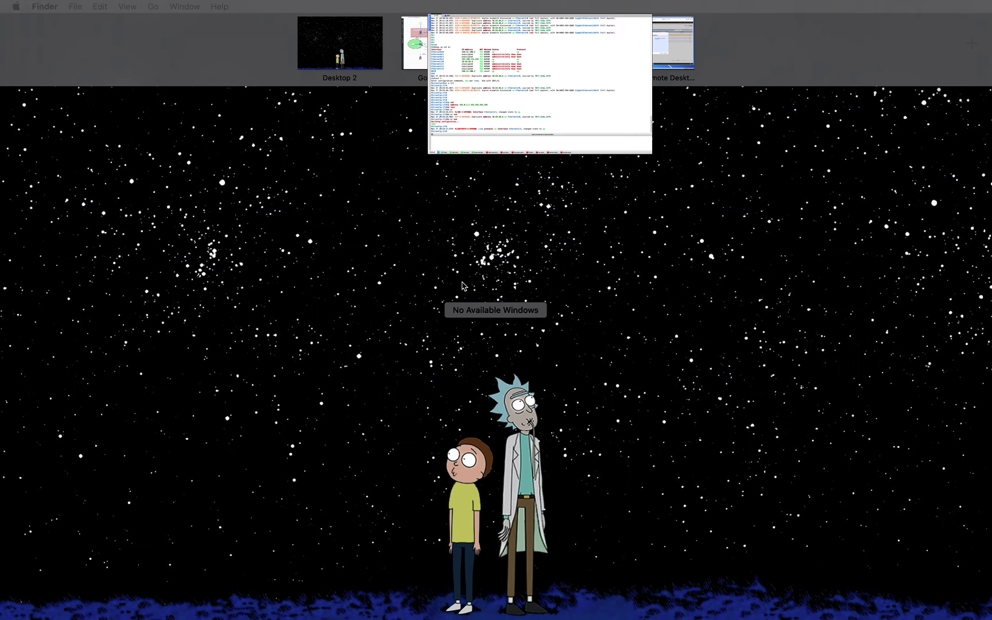
click(651, 44)
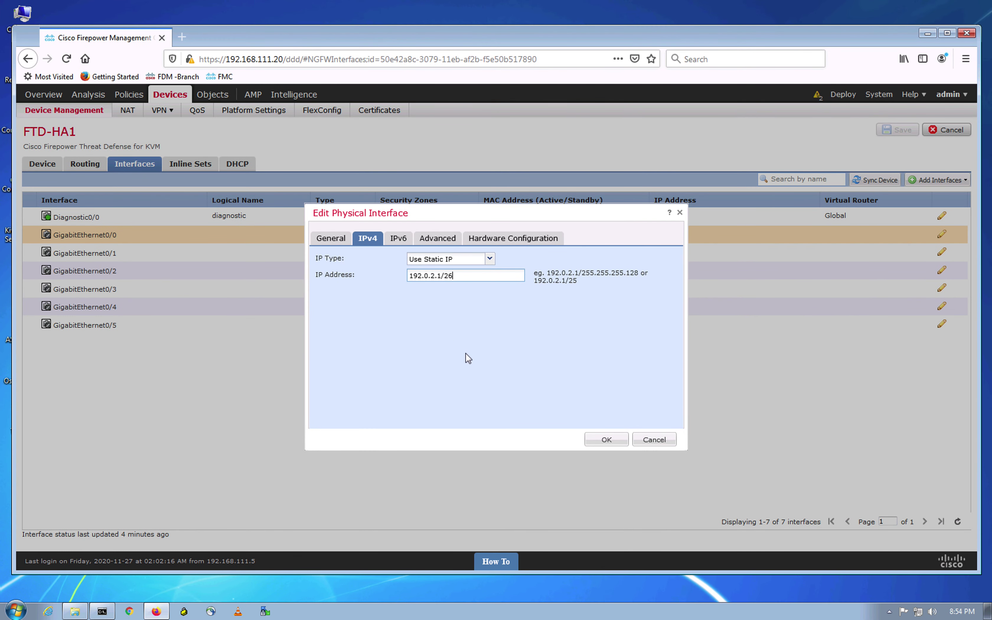
click(468, 277)
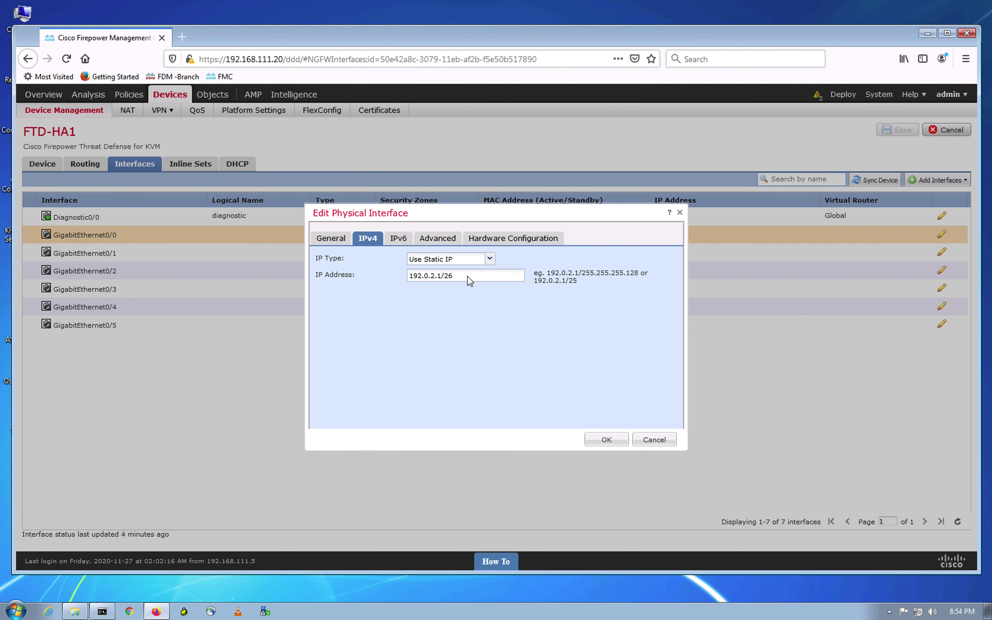
click(469, 276)
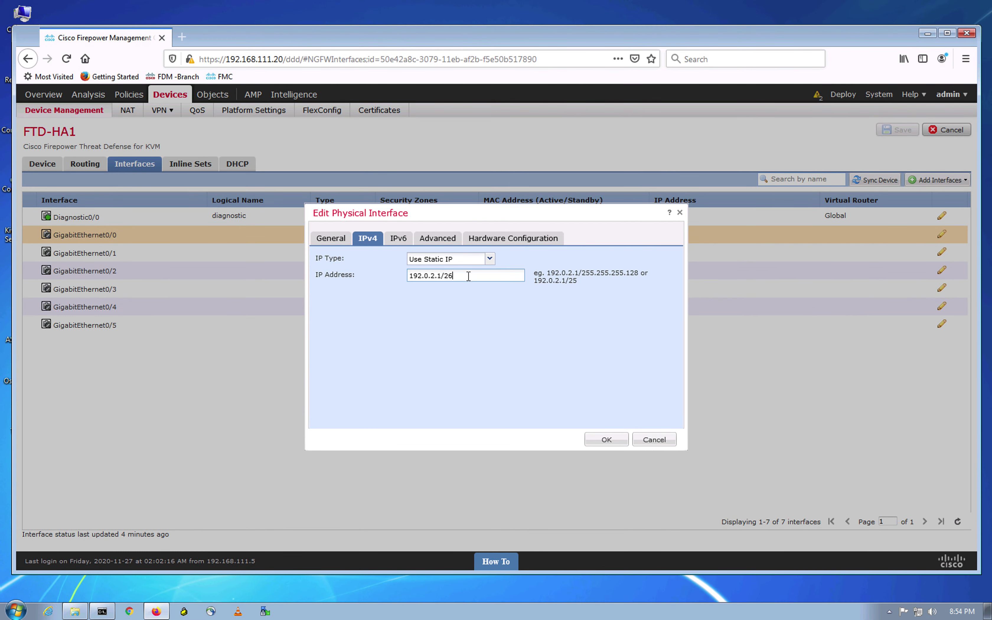
click(482, 340)
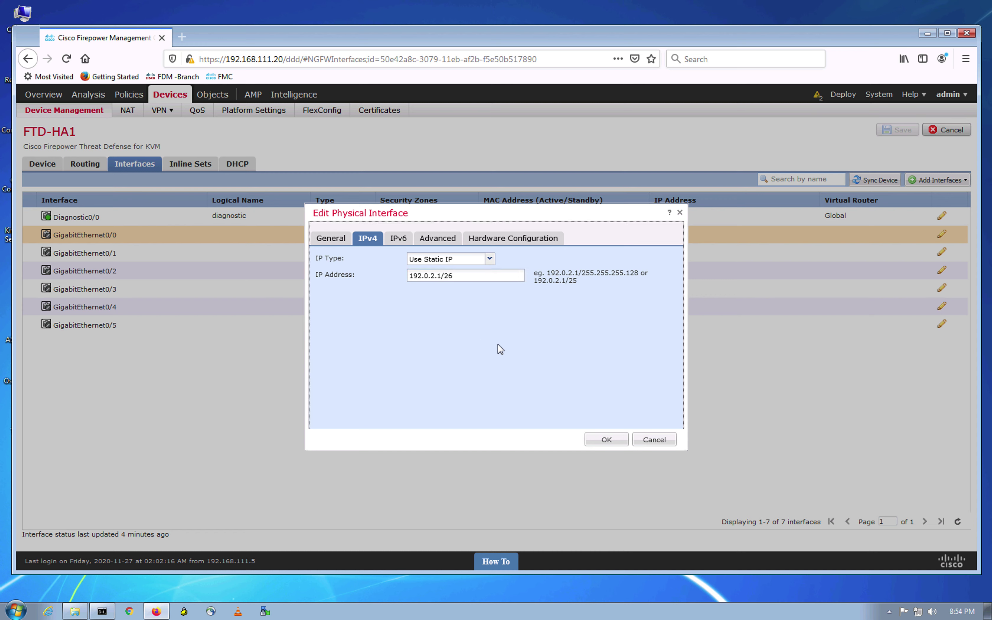
click(605, 440)
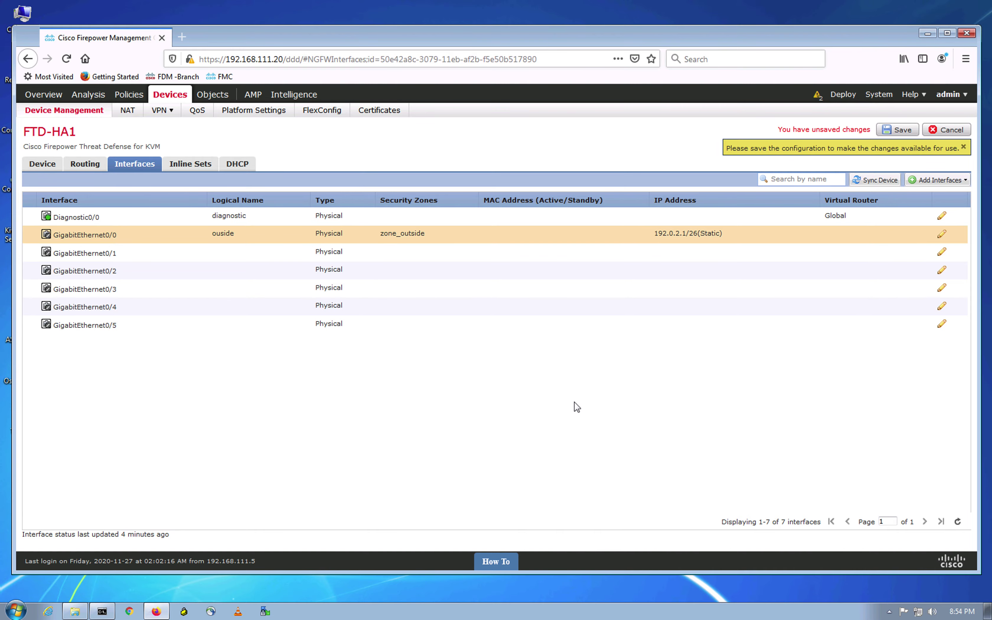
Check the DMZ addressing in the EVE topology in Google Chrome and return to the Microsoft Remote Desktop session
key(ctrl+Up)
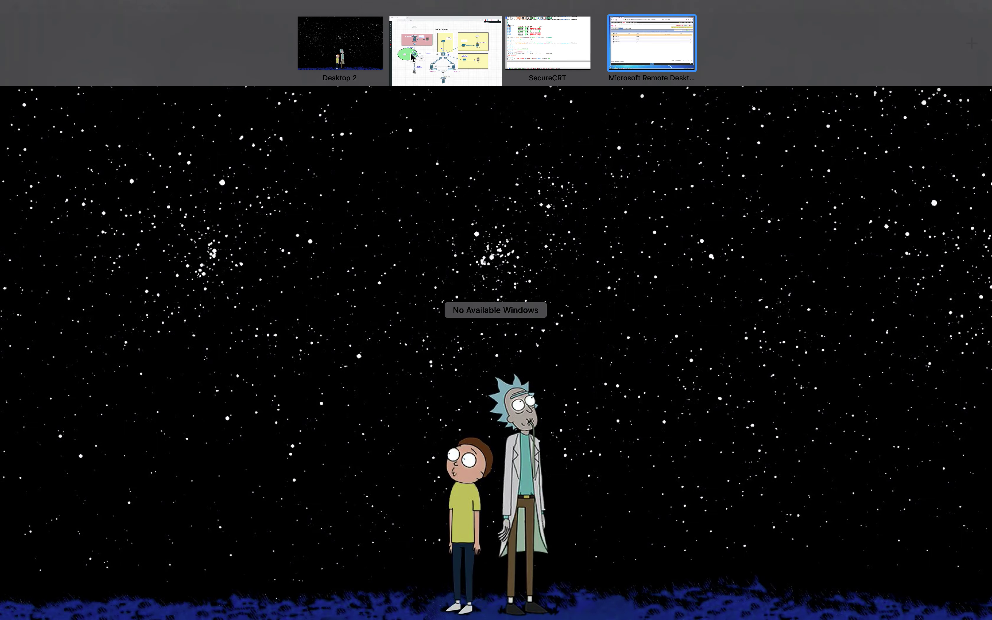
click(412, 57)
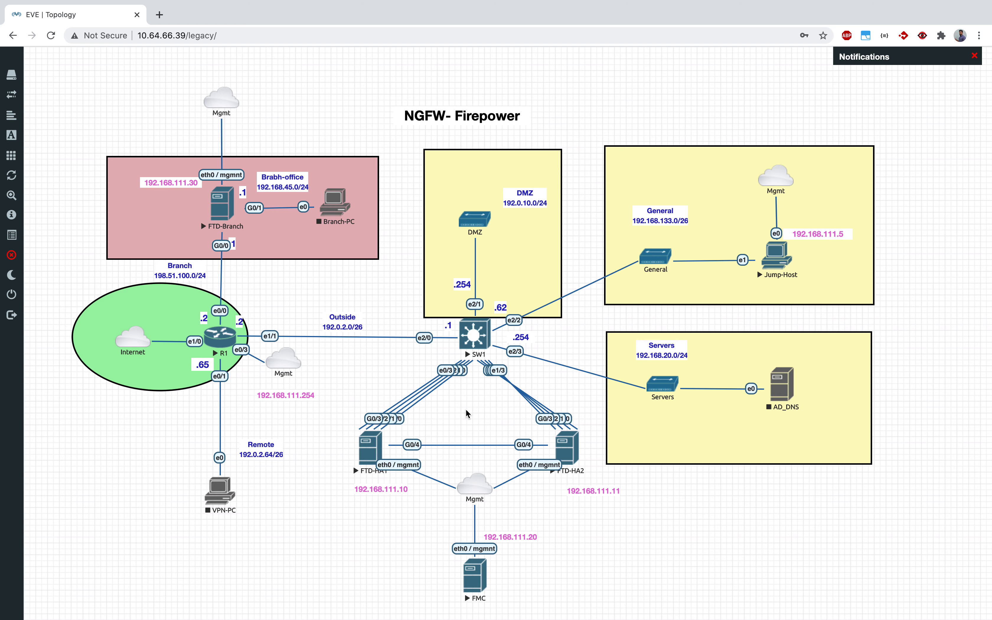
key(ctrl+Up)
click(648, 62)
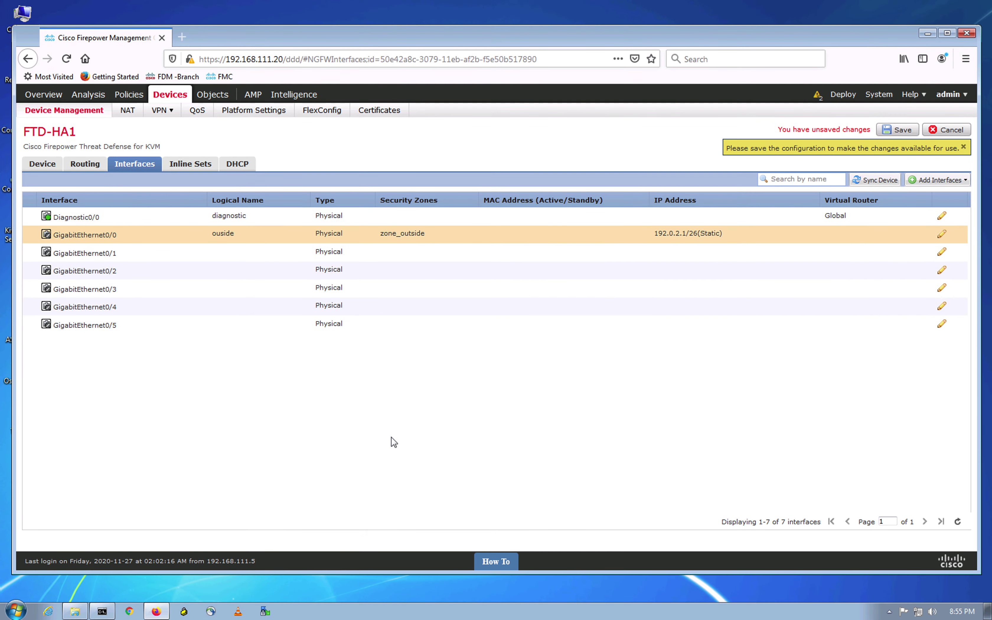
Name GigabitEthernet0/1 dmz, keep its mode at None and enable the interface
click(942, 253)
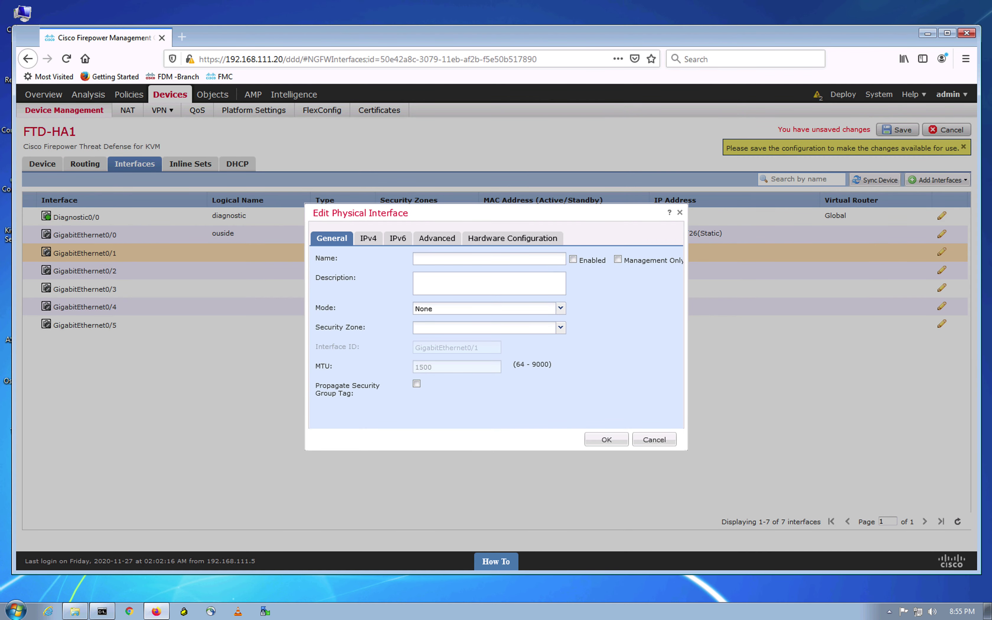
click(441, 262)
text(dmz)
click(560, 309)
click(628, 306)
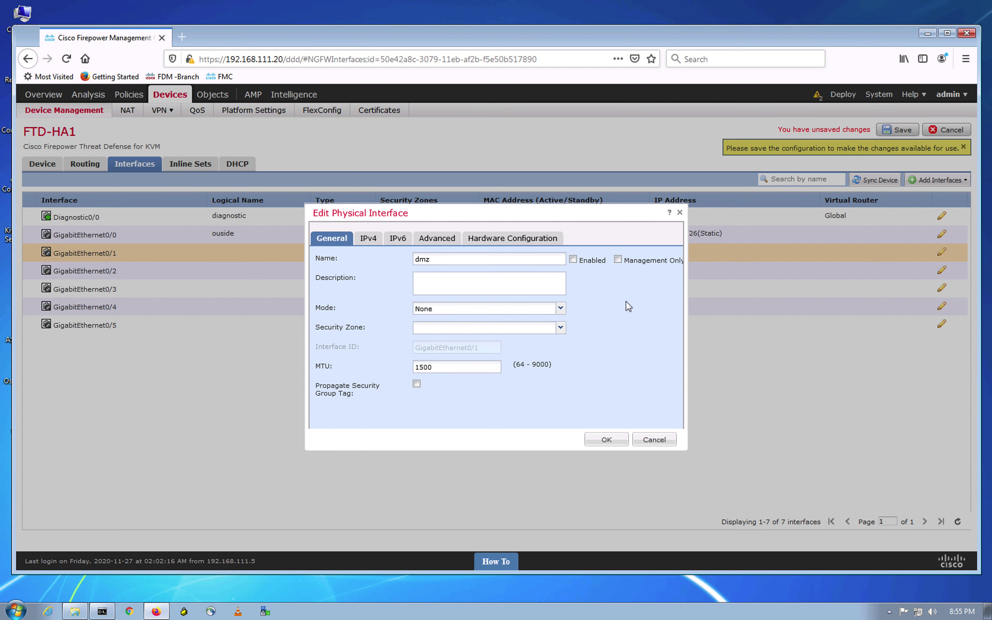
click(560, 309)
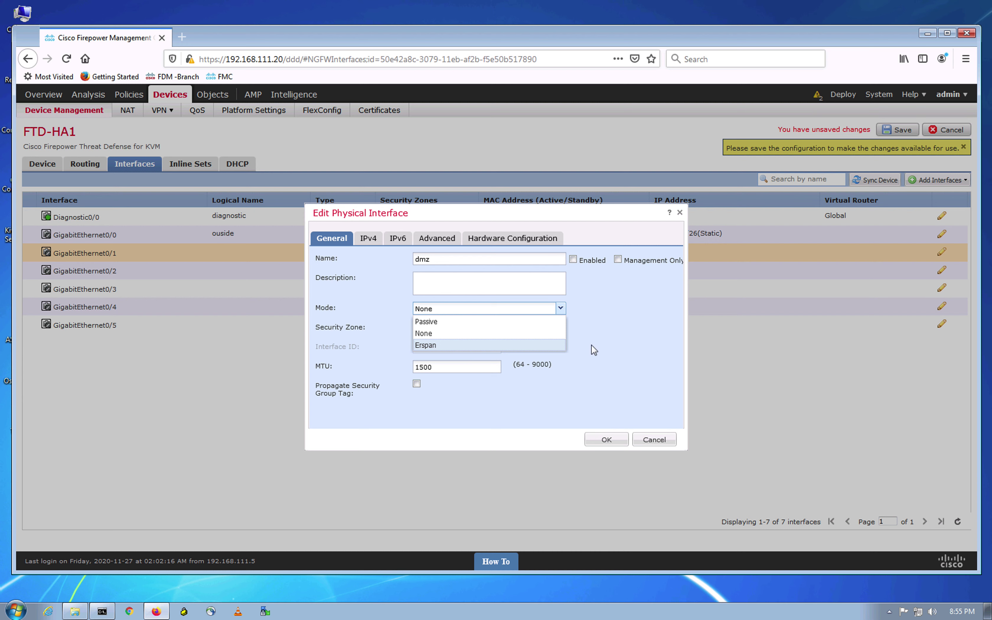
click(642, 332)
click(573, 259)
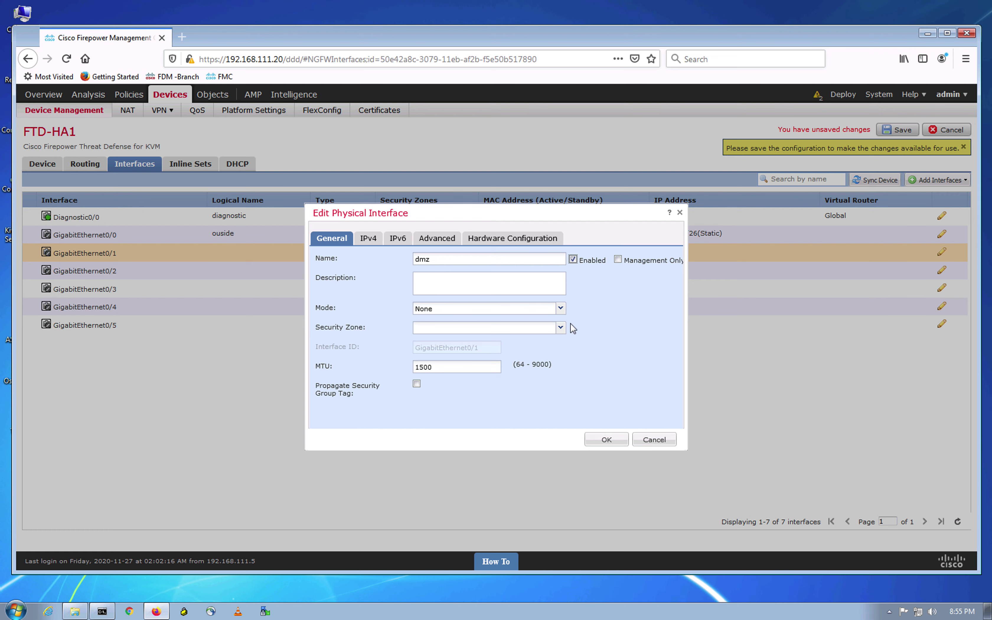
Create a new security zone named zone_dmz and assign it to GigabitEthernet0/1
click(561, 327)
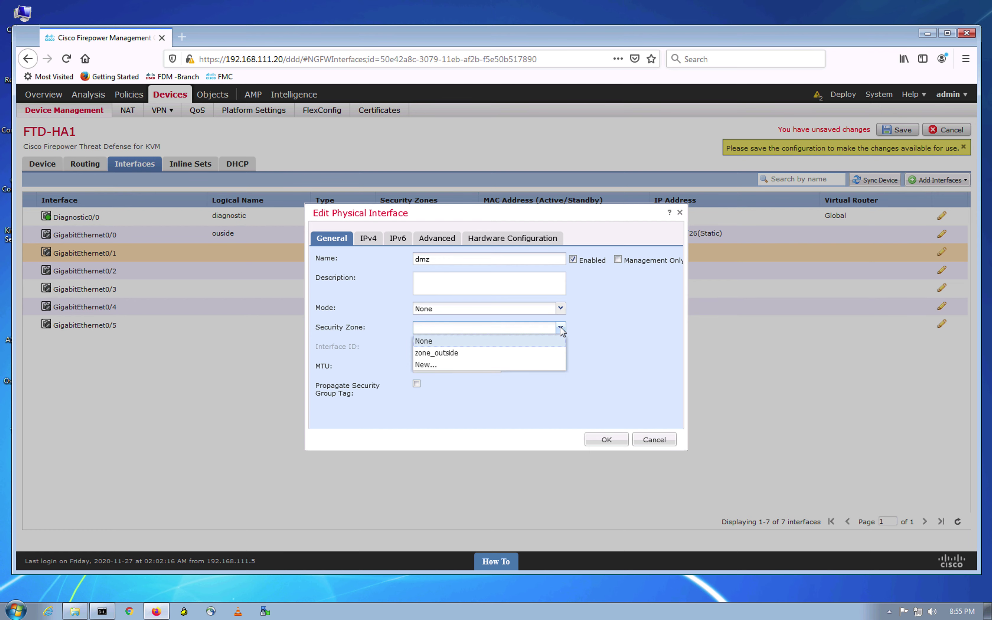
click(467, 364)
text(zone_)
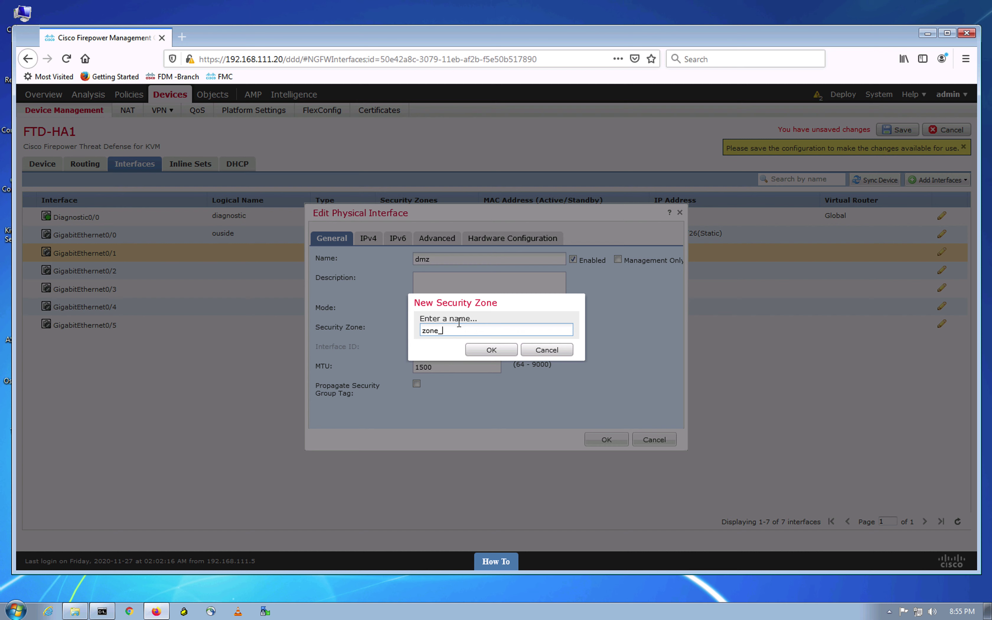
text(dmz)
click(491, 349)
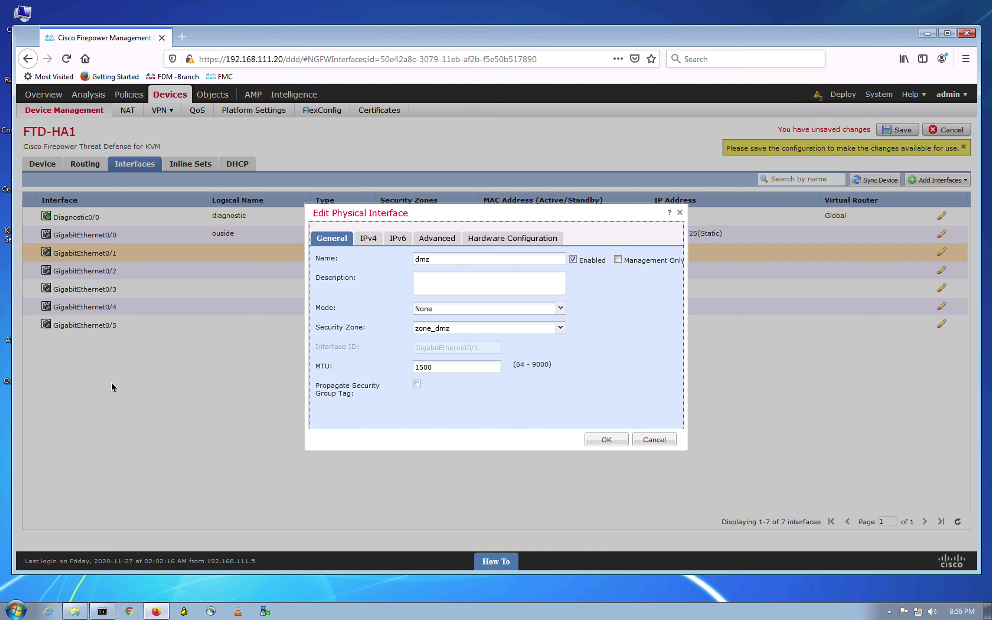
Begin entering the static IPv4 address of GigabitEthernet0/1 with 192.1
click(368, 239)
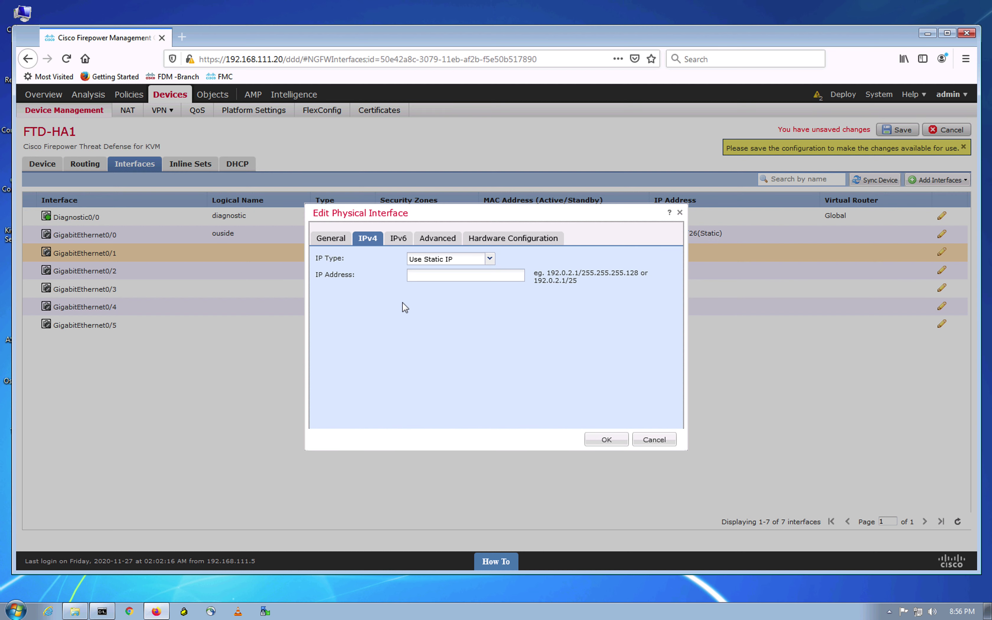
click(433, 277)
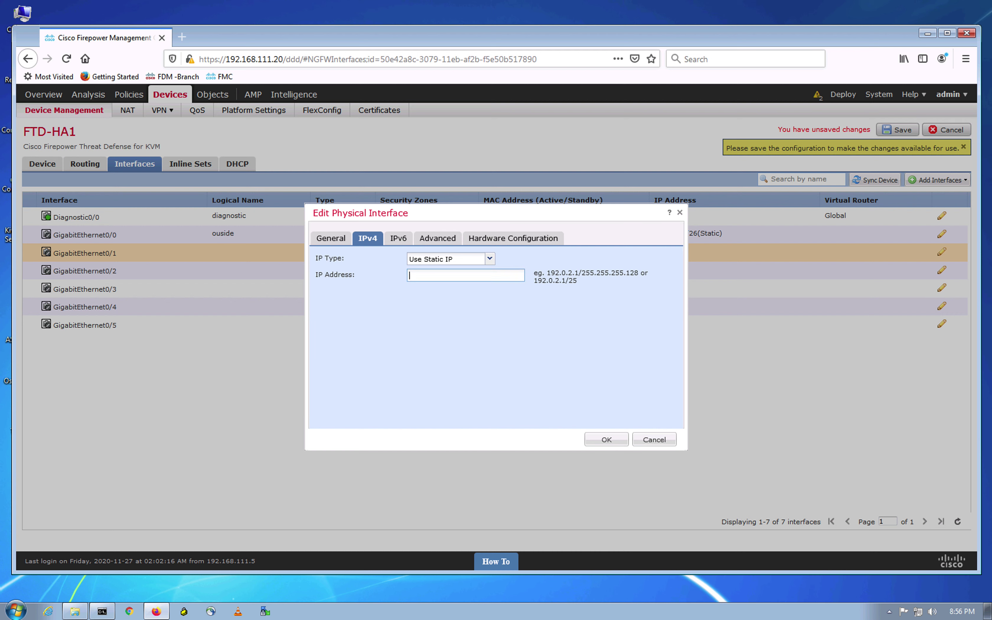
text(192.16)
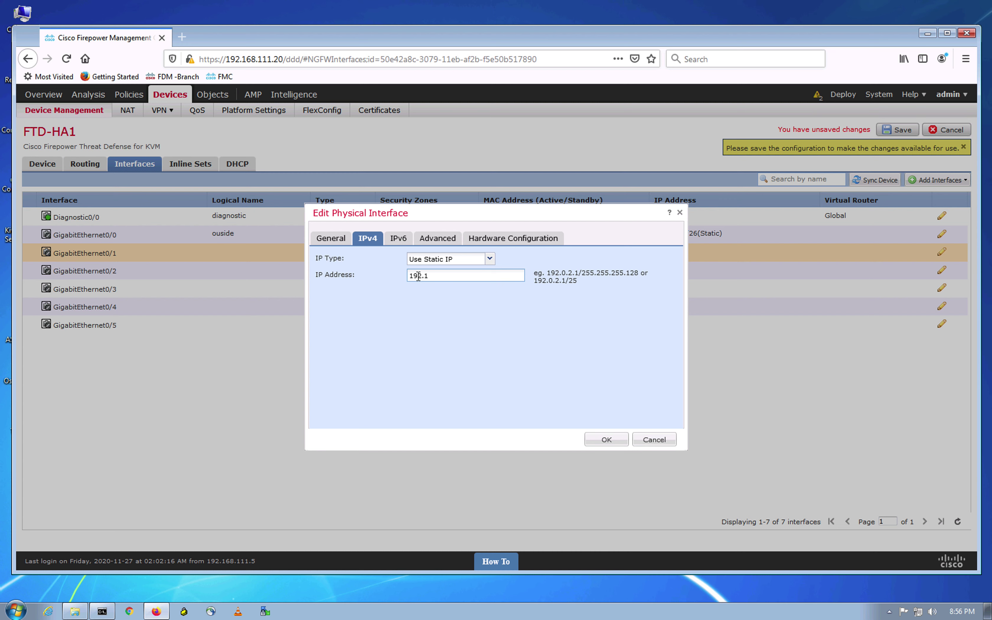
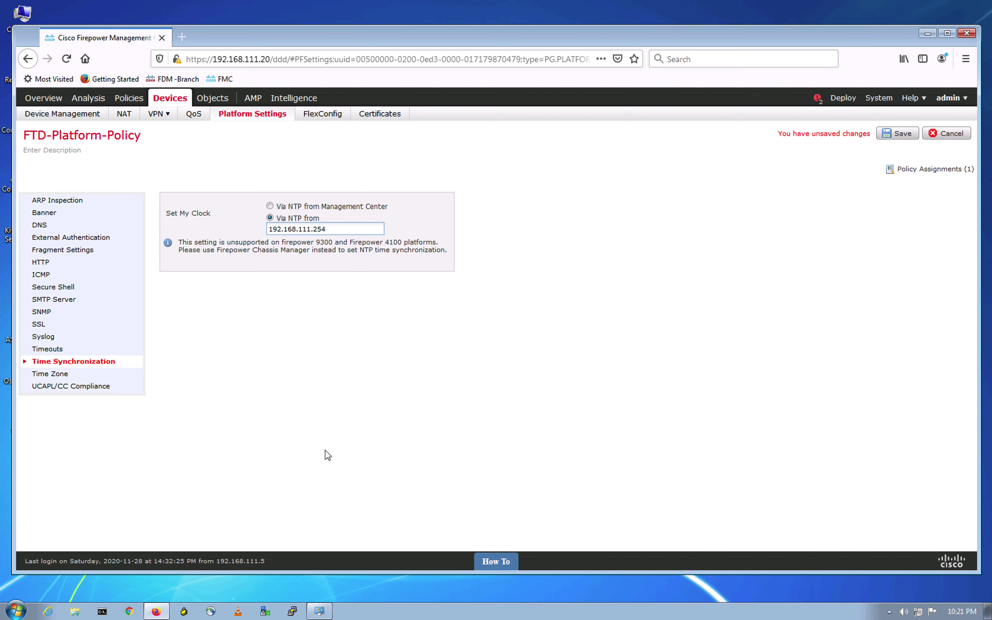
click(322, 455)
click(409, 347)
click(698, 330)
click(580, 416)
Enable logging in the Syslog setup of FTD-Platform-Policy
click(46, 336)
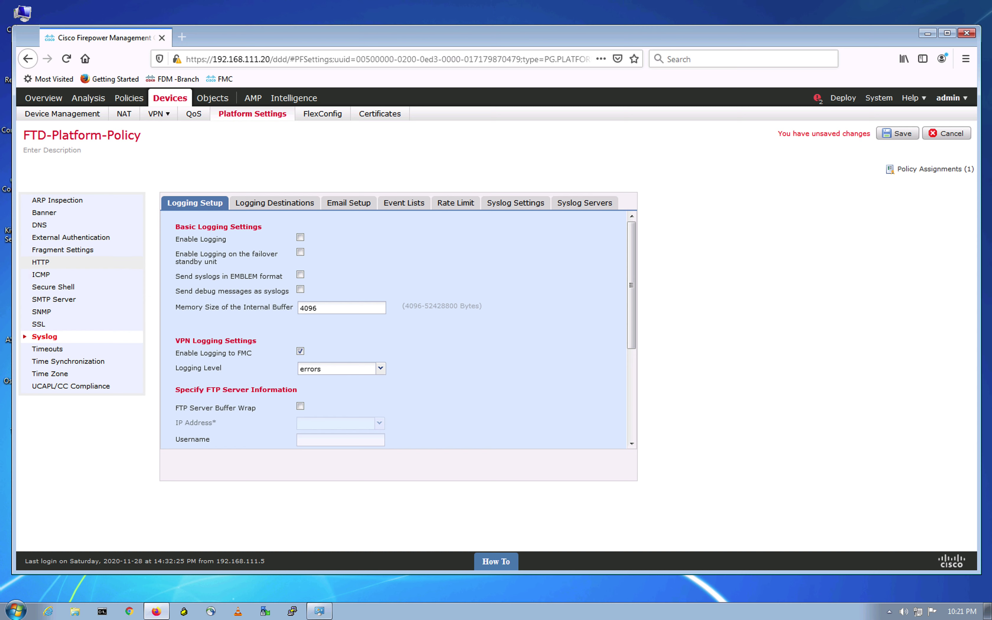
click(300, 237)
Add a syslog logging filter for the Internal Buffer destination, filtering on severity debugging
click(246, 203)
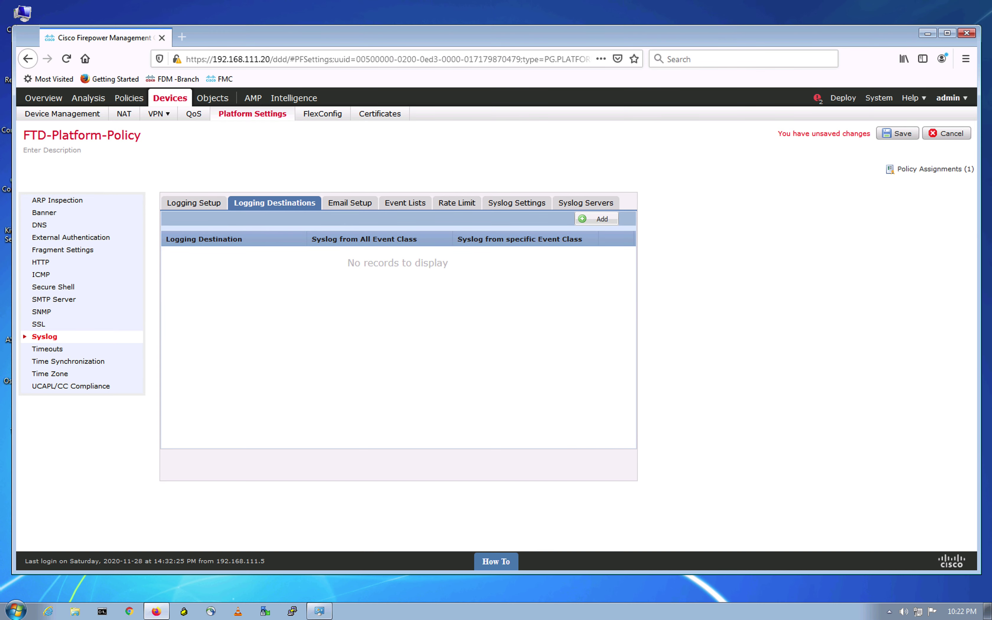
click(583, 218)
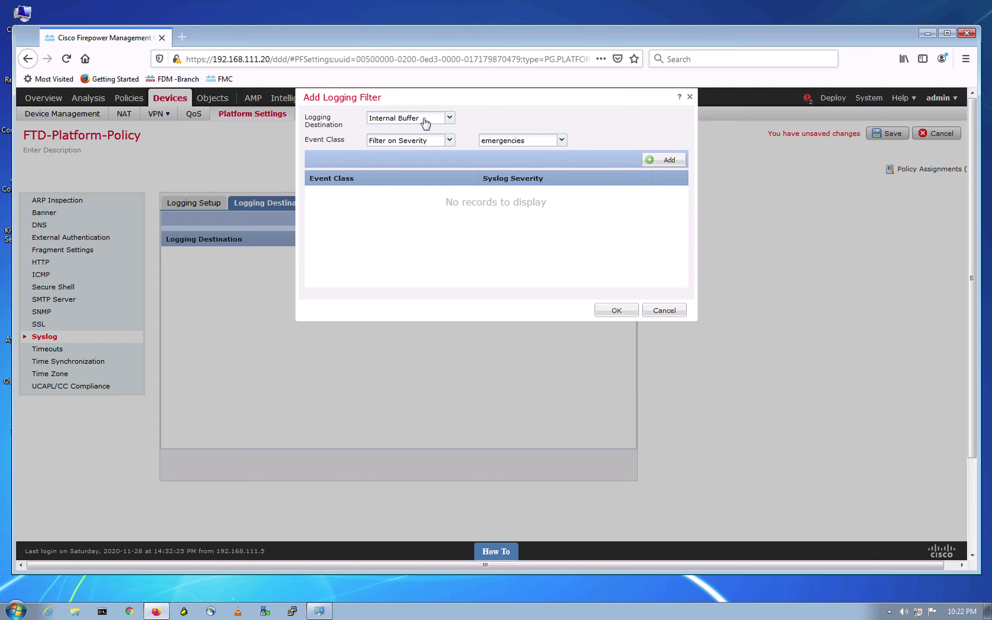
click(449, 119)
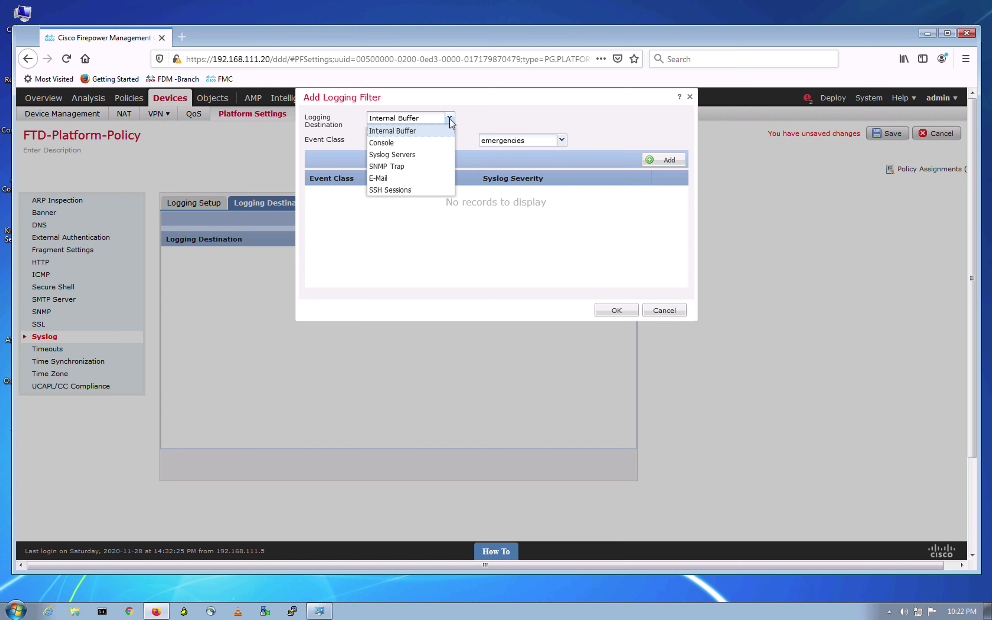
click(499, 117)
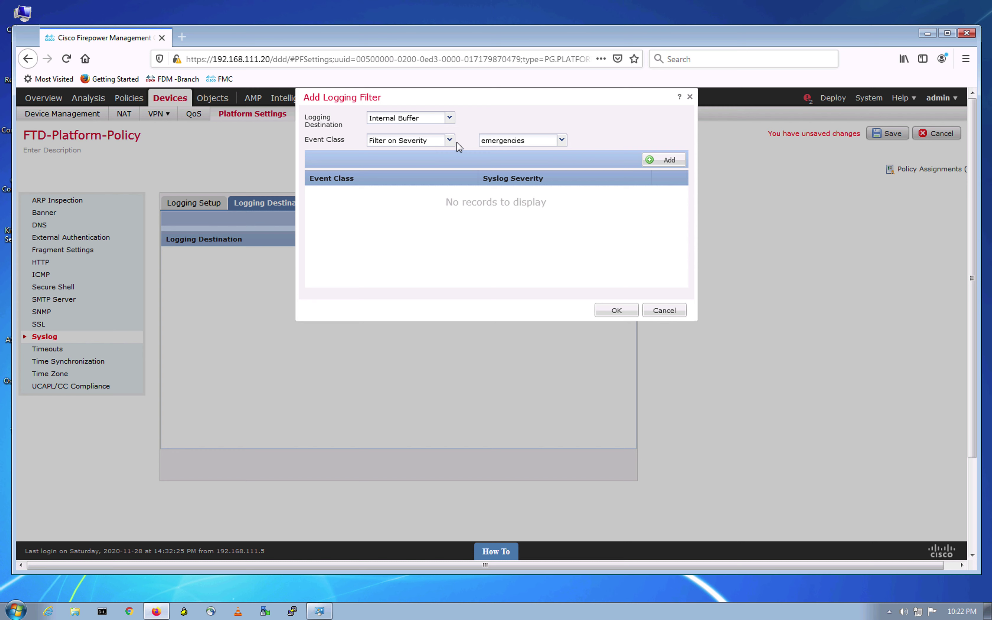
click(560, 141)
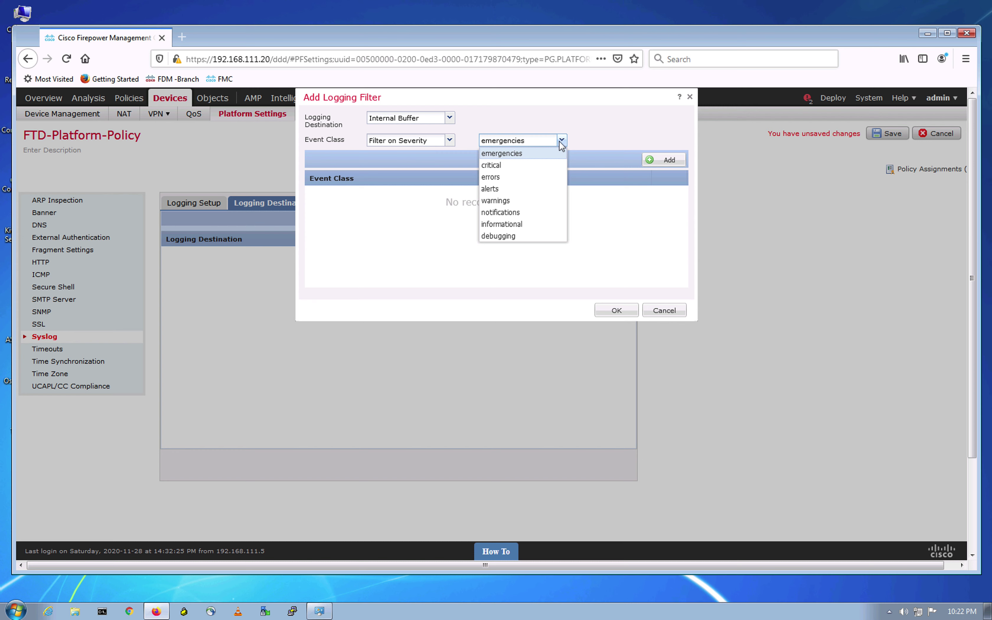
click(536, 236)
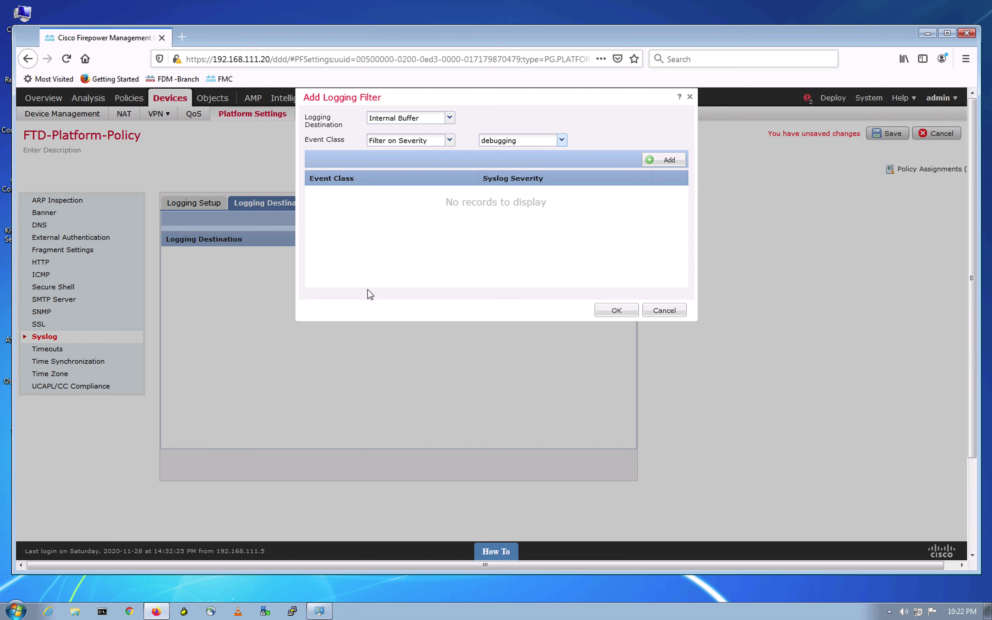
click(437, 240)
click(615, 311)
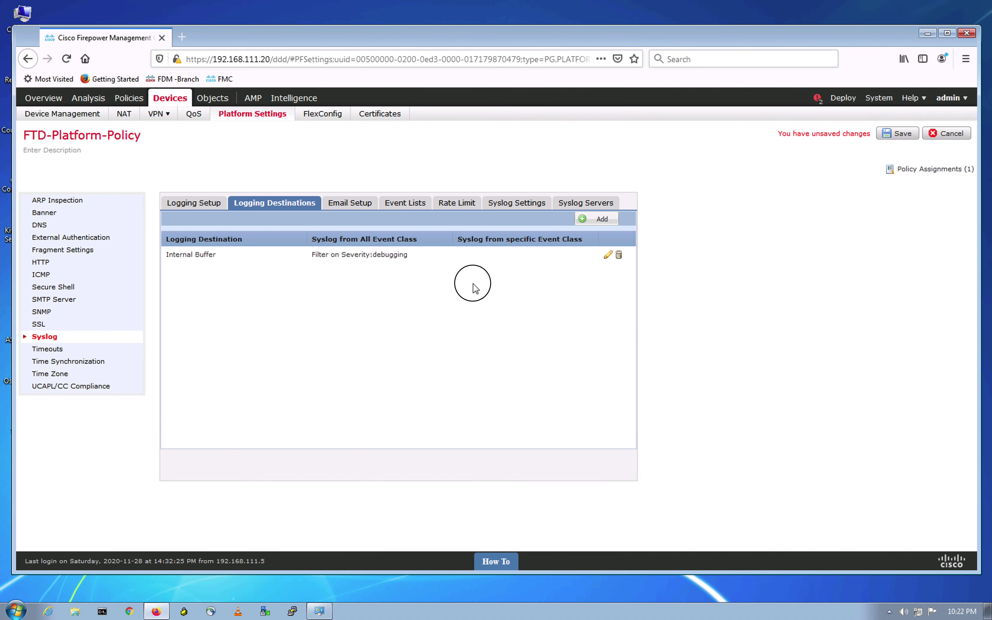
Add a syslog logging filter for the Syslog Servers destination, filtering on severity informational
click(603, 220)
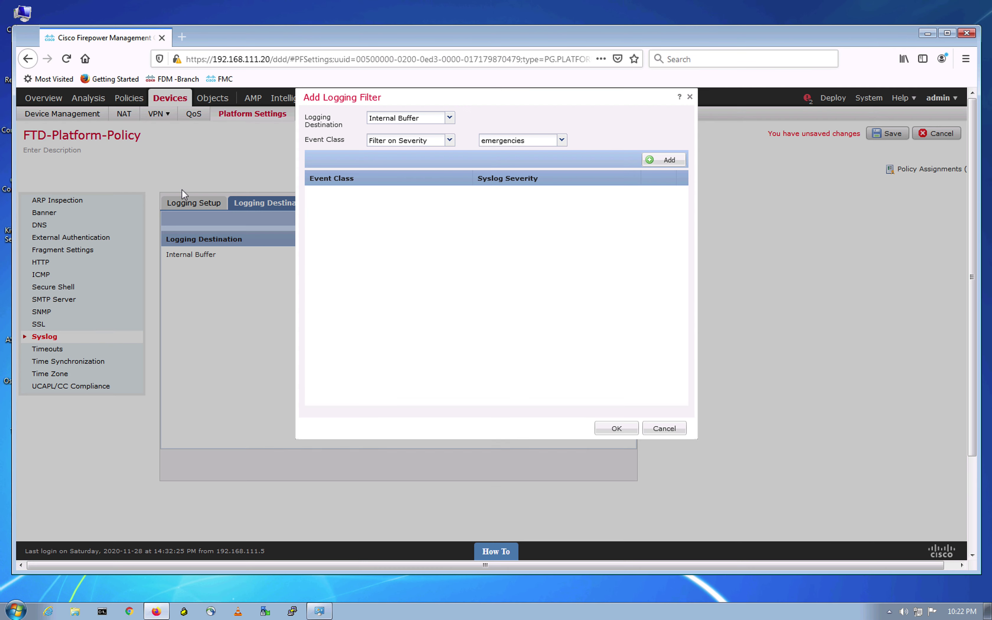
click(450, 118)
click(390, 158)
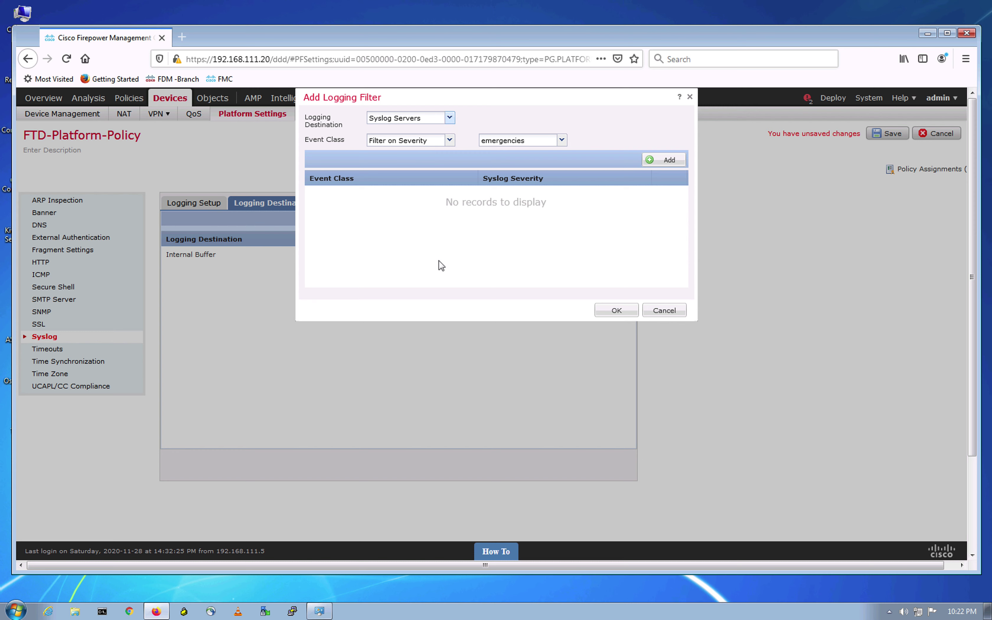
click(561, 140)
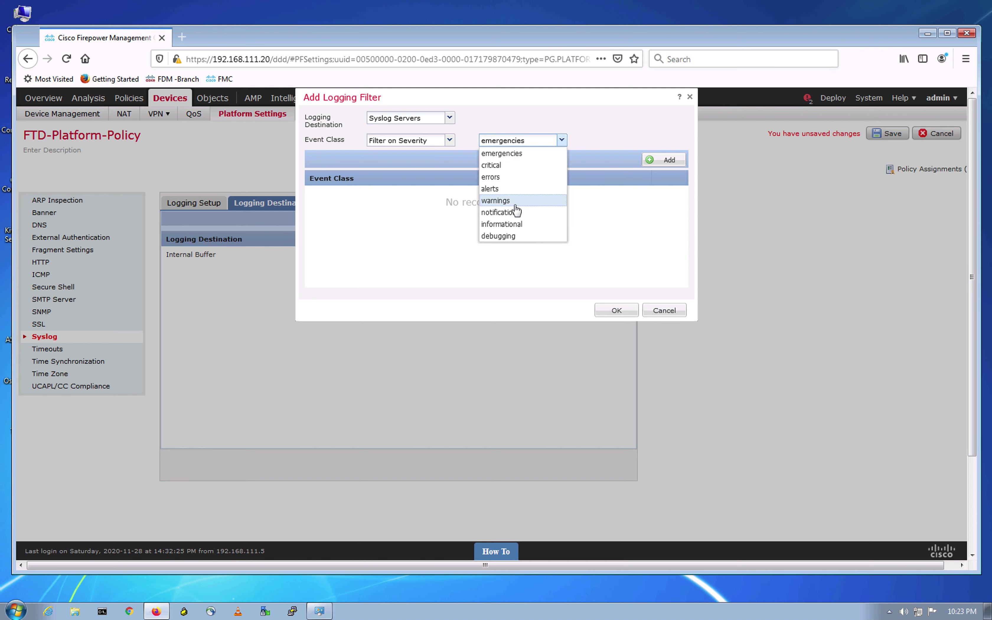
click(521, 227)
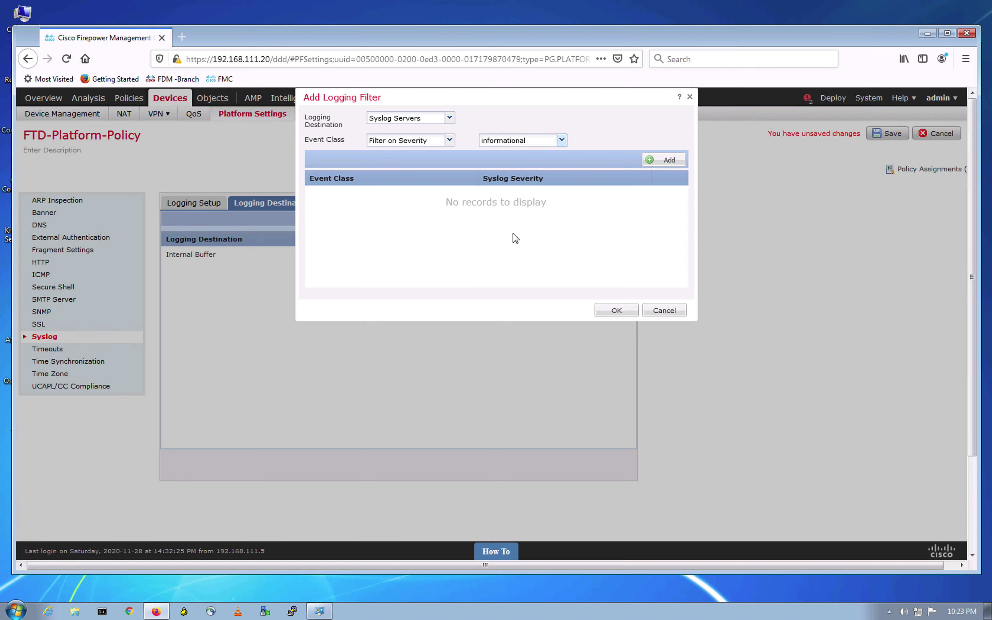
click(618, 308)
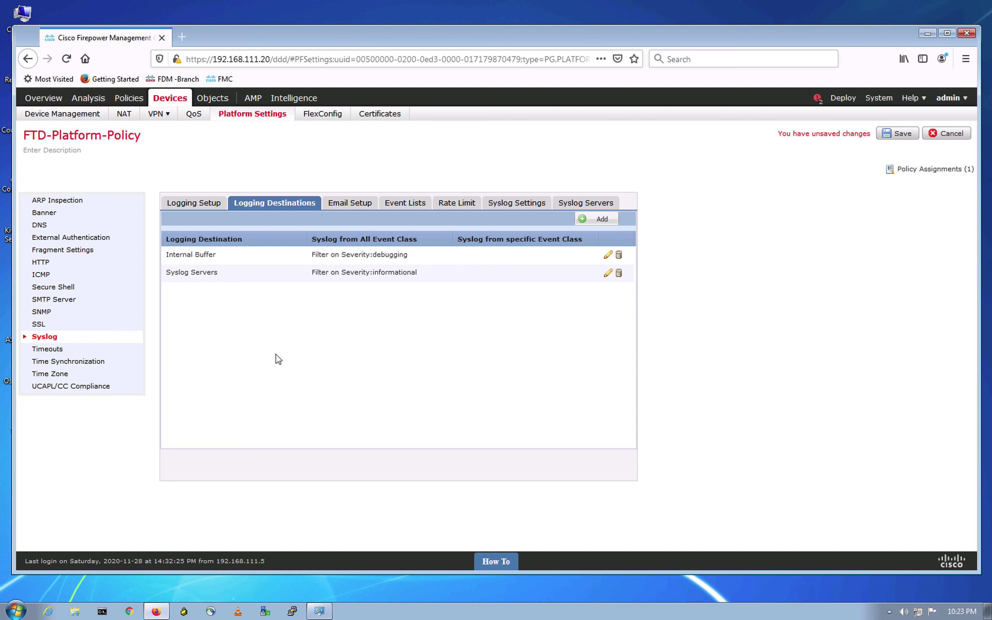
Launch Kiwi Syslog Server Console from the desktop and begin a new entry in the policy's Syslog Servers settings
click(584, 203)
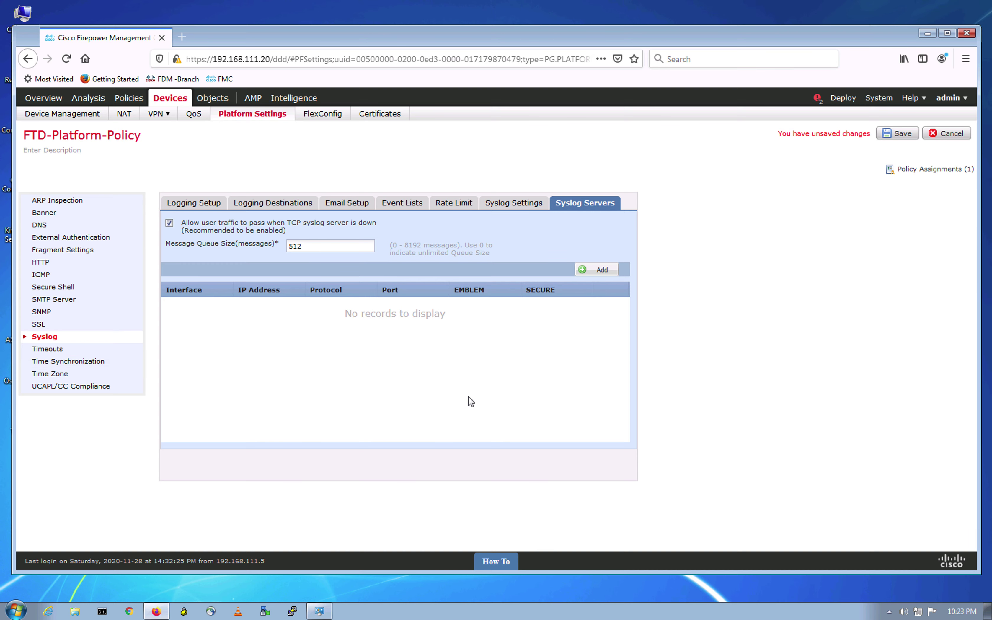
drag(230, 35, 435, 36)
double_click(33, 225)
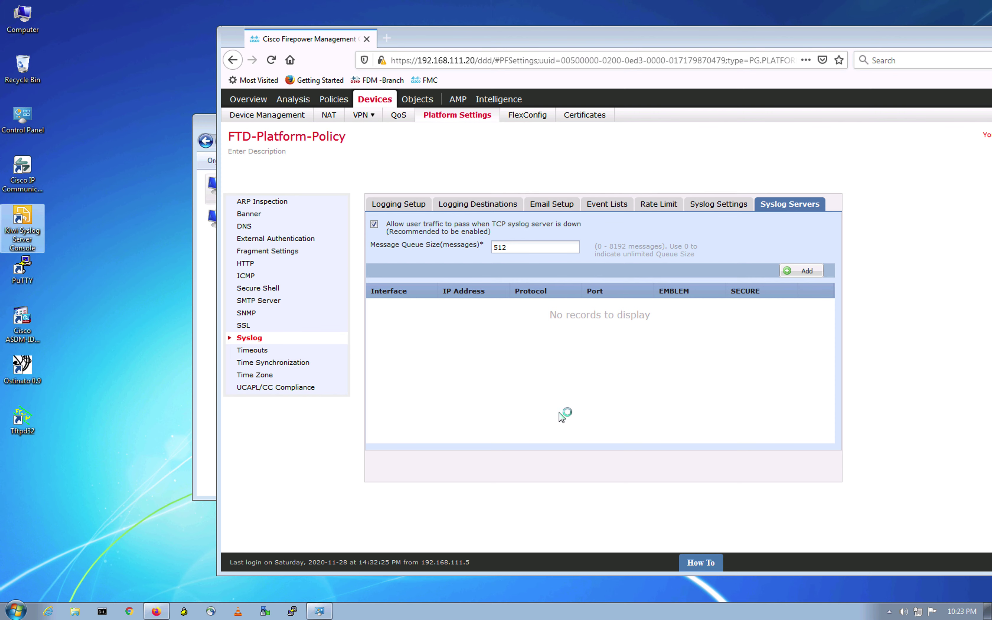
drag(480, 25, 380, 35)
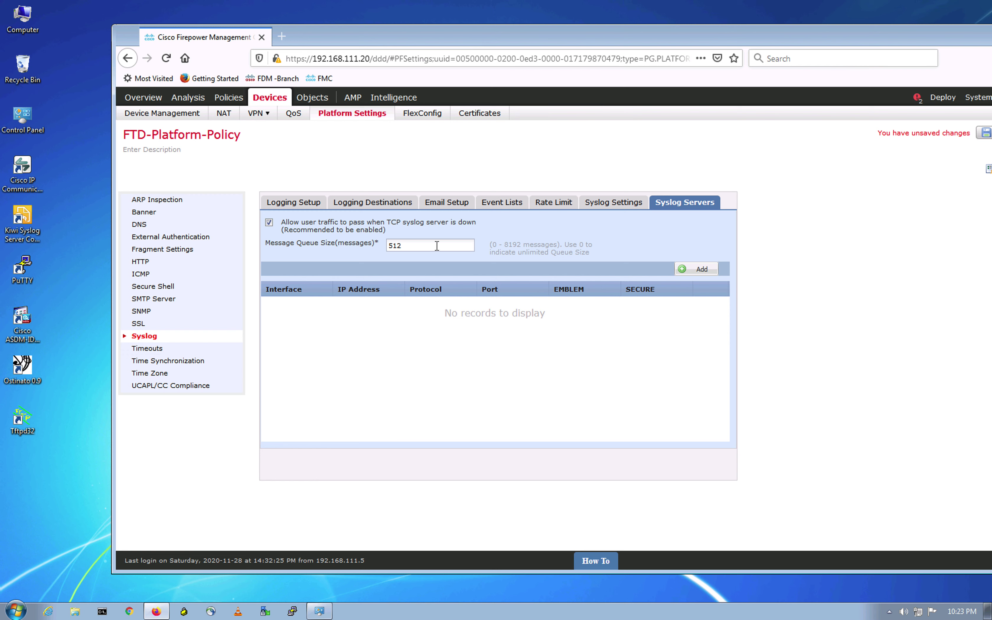
click(696, 270)
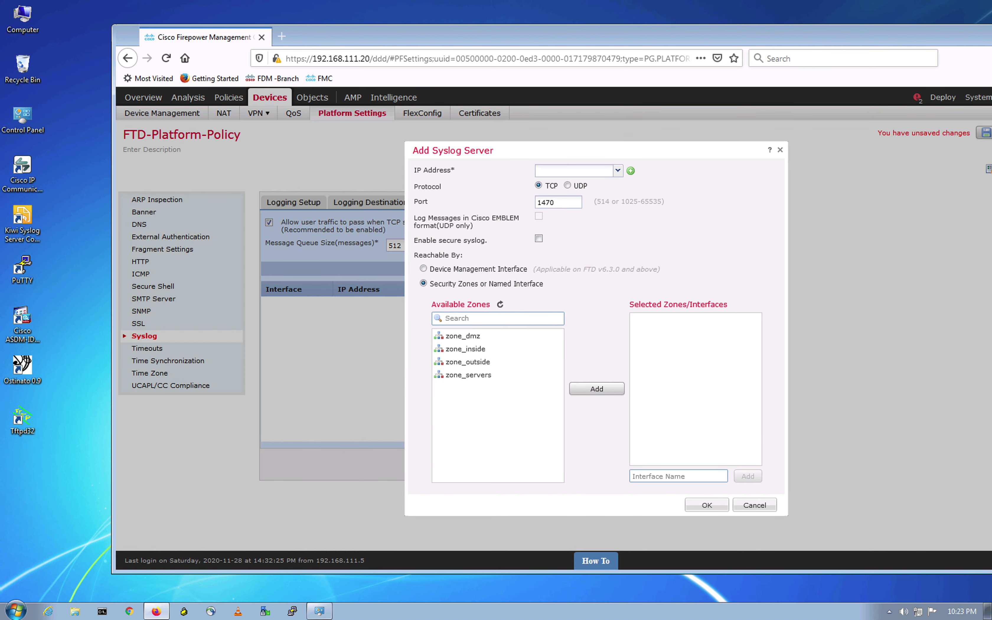
click(575, 170)
text(9)
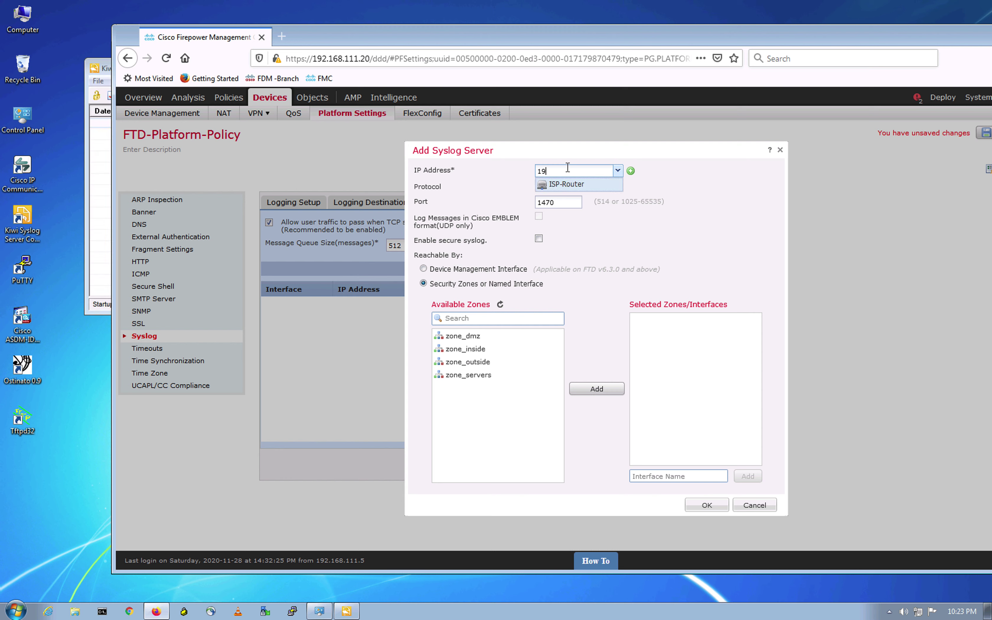
text(2.16)
key(BackSpace)
key(BackSpace)
key(BackSpace)
key(BackSpace)
key(BackSpace)
key(BackSpace)
Define a new host network object named Jump-Host with address 192.168.133.30
click(631, 171)
text(Jump-Host)
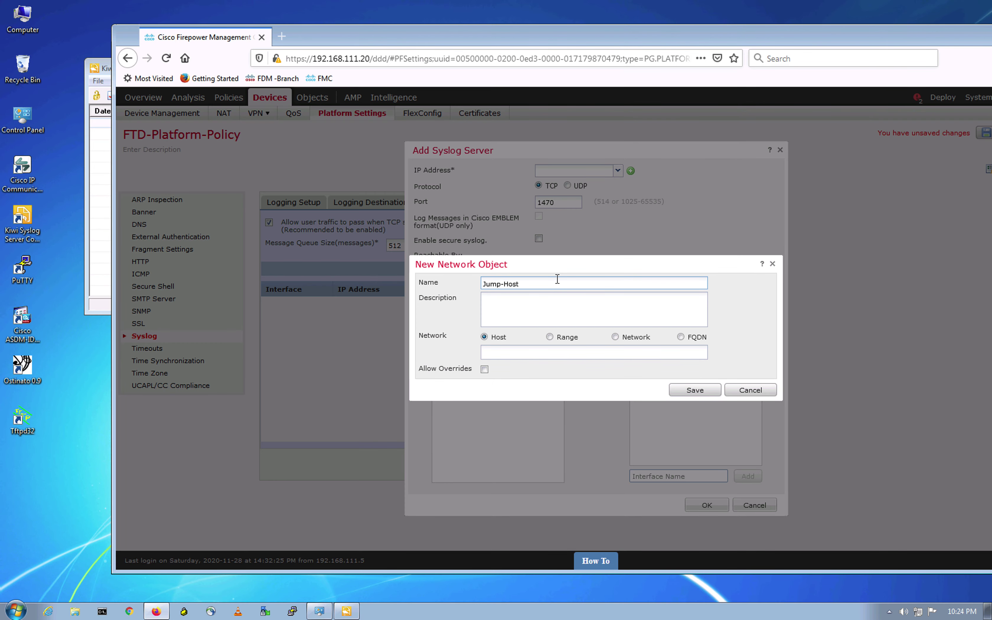
click(521, 357)
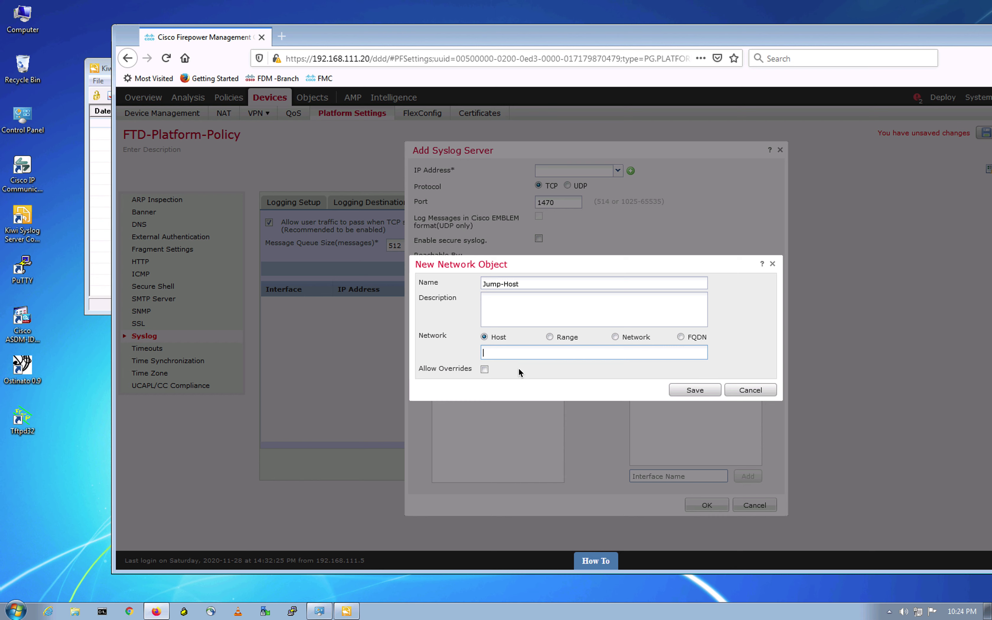
text(192.168.133.30)
Check this computer's adapter addresses with ipconfig in Command Prompt, and close it when finished
click(110, 610)
text(ifconfig)
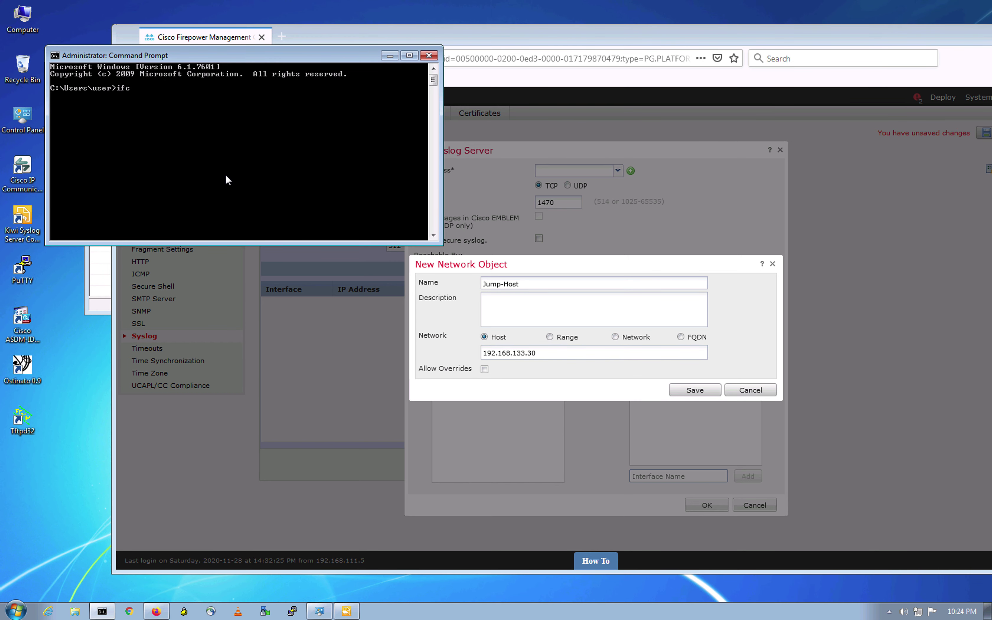
key(Return)
text(ipconfig)
key(Return)
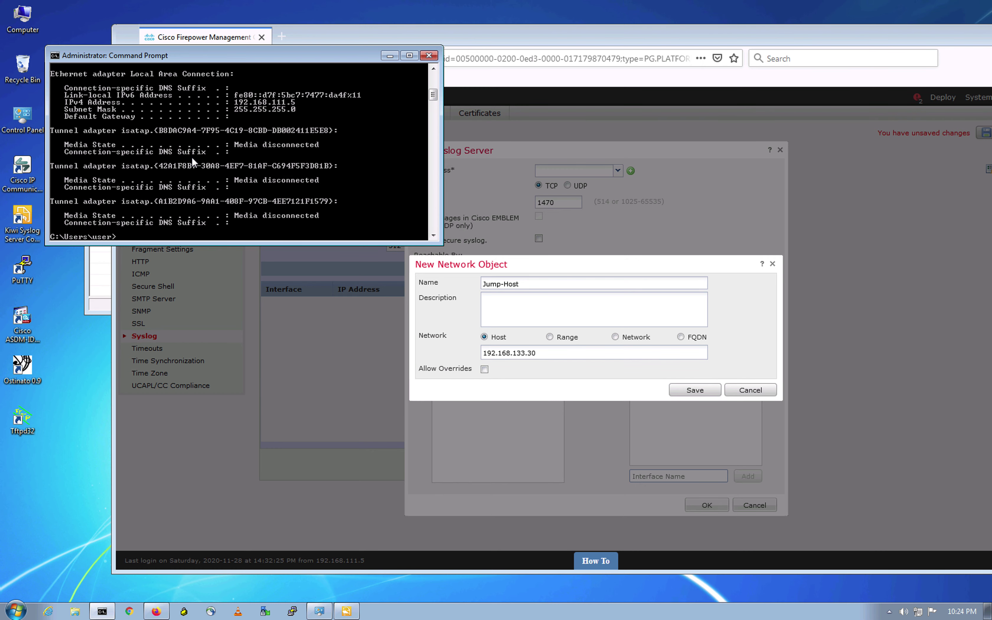
drag(442, 246, 442, 387)
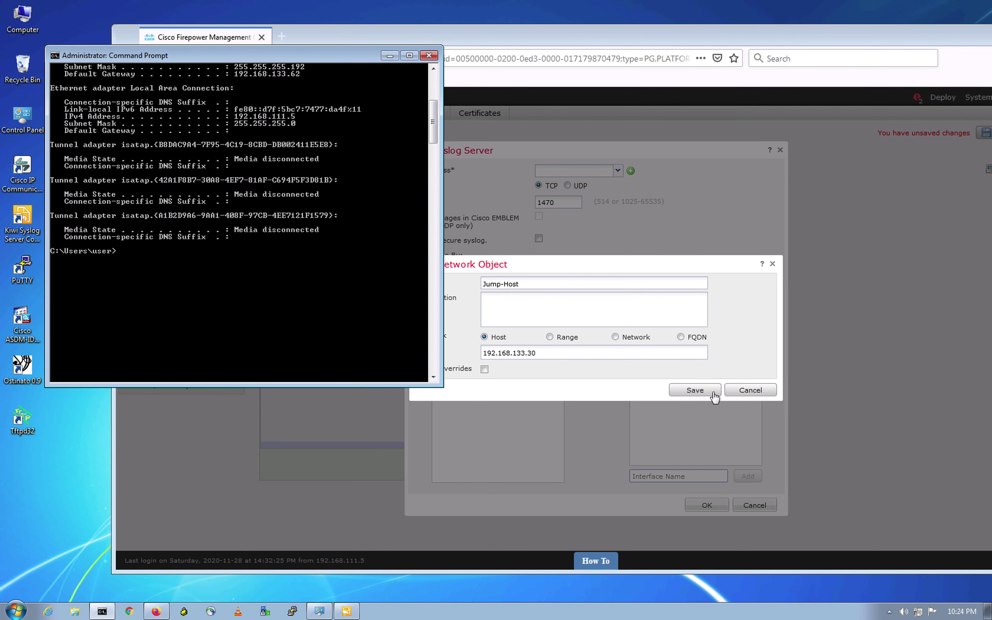
scroll(310, 174, up, 8)
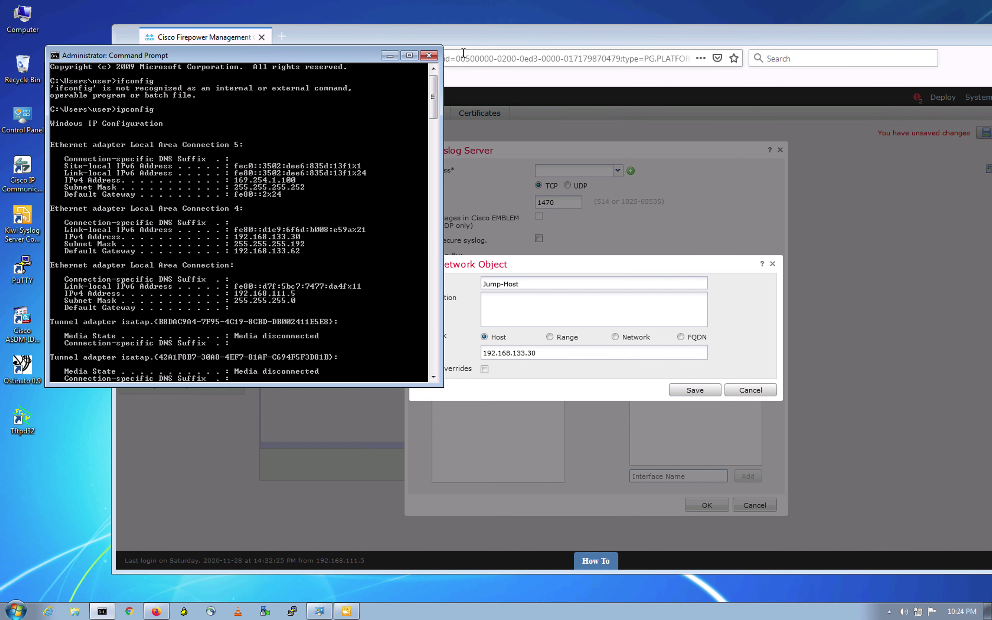
click(429, 56)
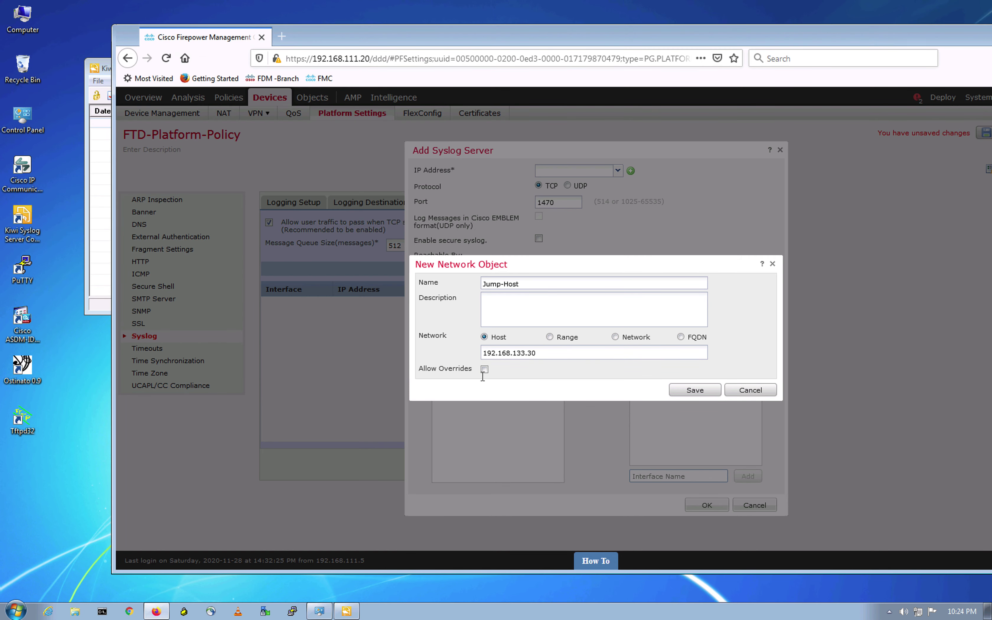
Save the Jump-Host object and assign it as the syslog server's address, using the UDP protocol
click(693, 397)
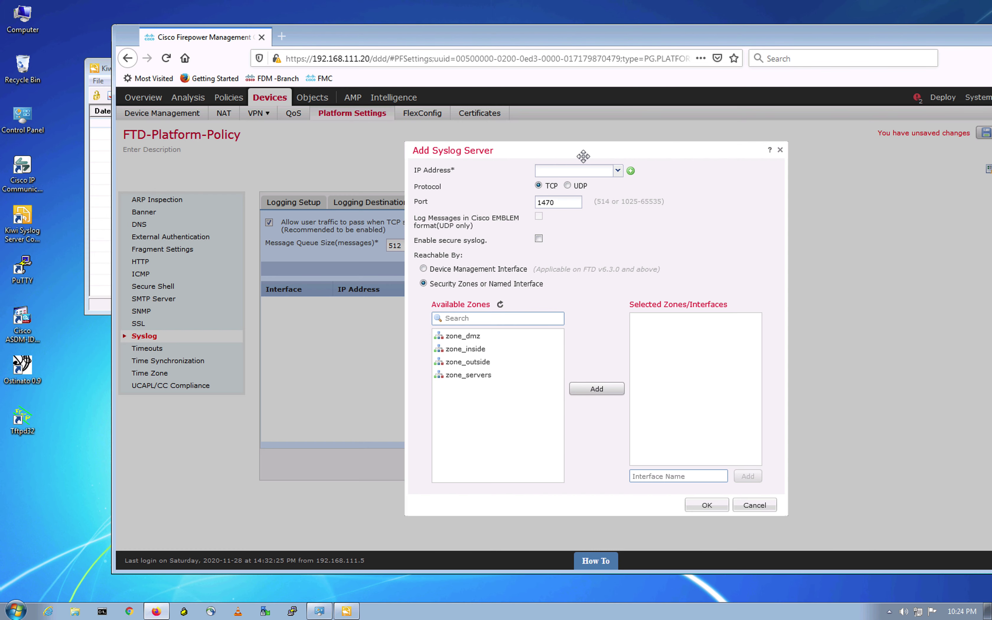
click(617, 171)
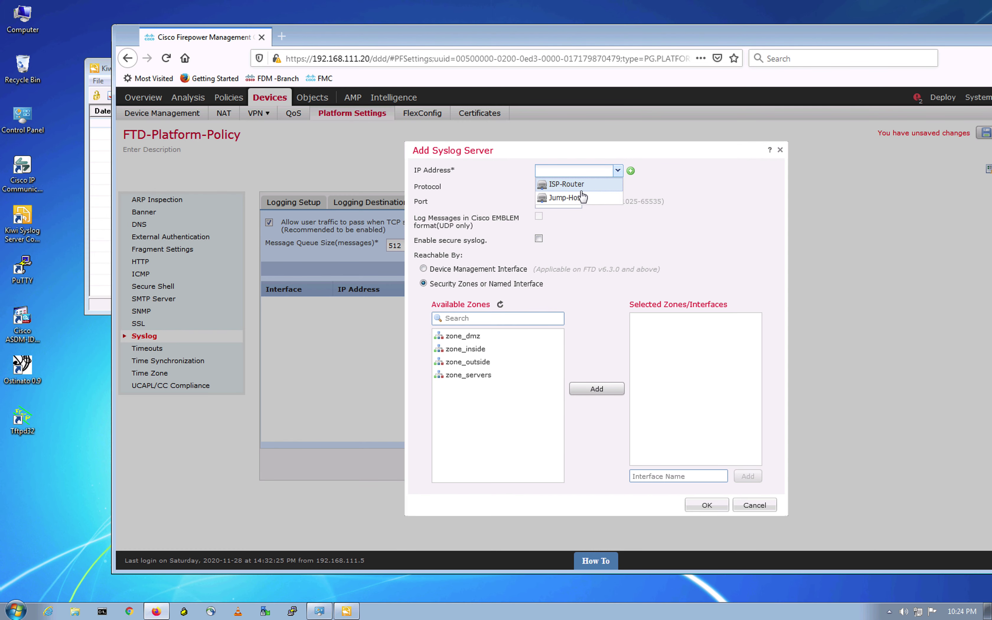
click(580, 196)
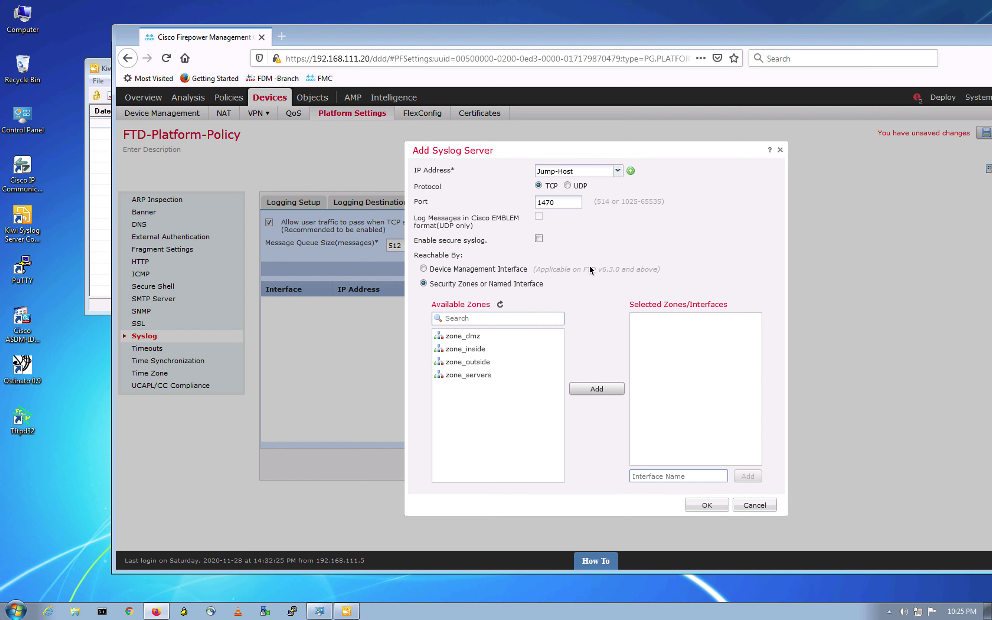
click(567, 186)
Add zone_inside to the syslog server's selected zones and switch its reachability to Device Management Interface
click(494, 350)
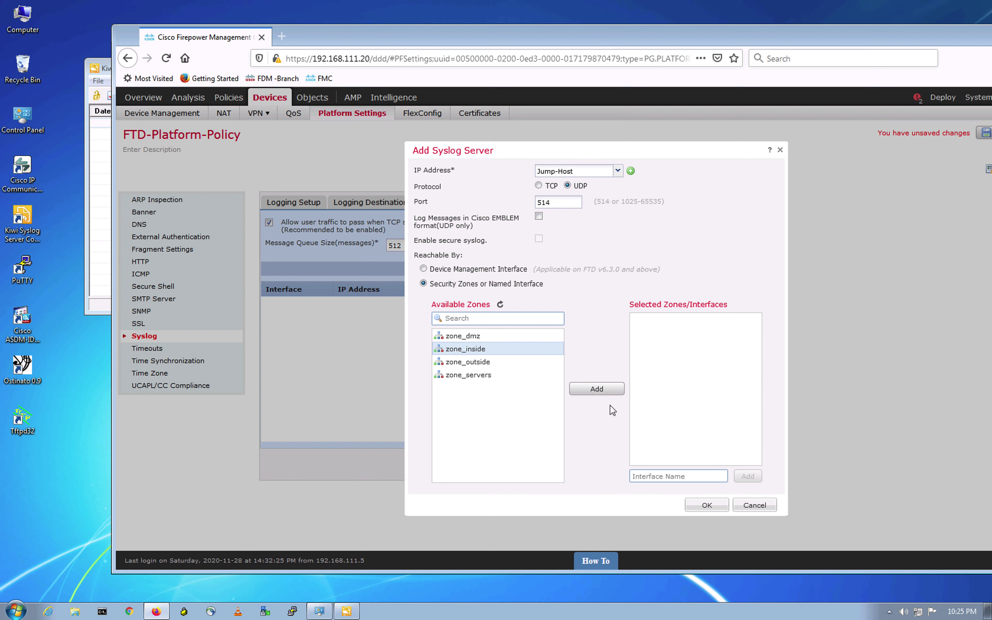
click(609, 389)
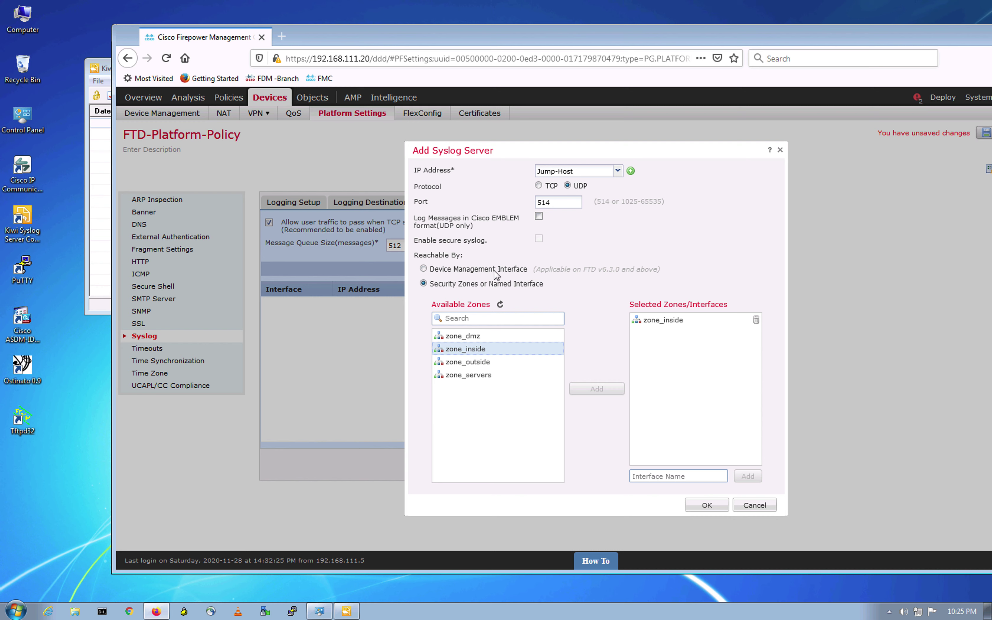
click(625, 280)
click(424, 269)
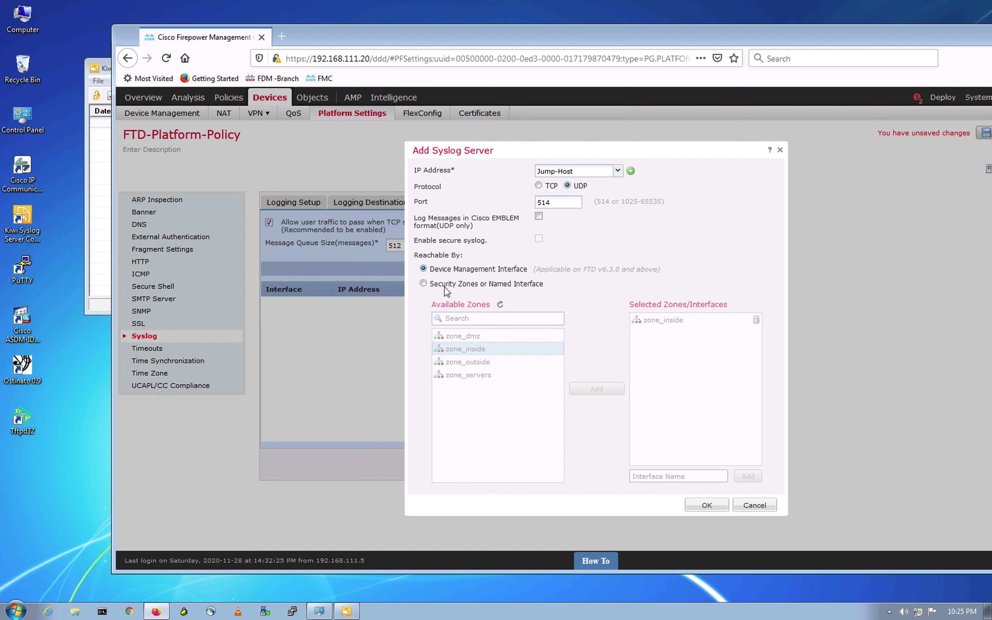
Create a host network object named Jump-Host-Mgmt with address 192.168.111.5
click(588, 171)
click(617, 172)
click(634, 191)
click(631, 171)
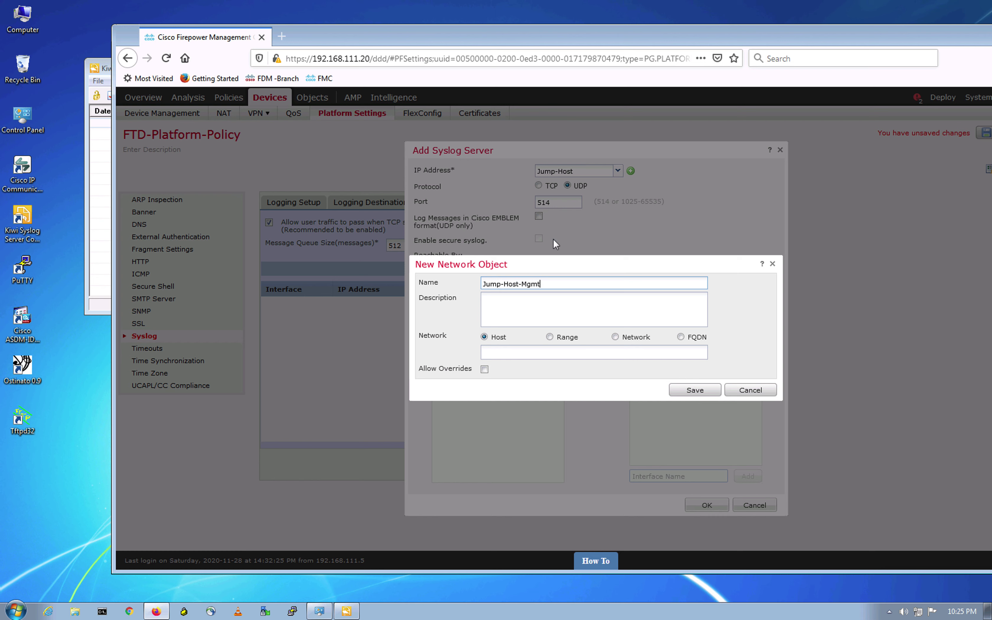
click(540, 354)
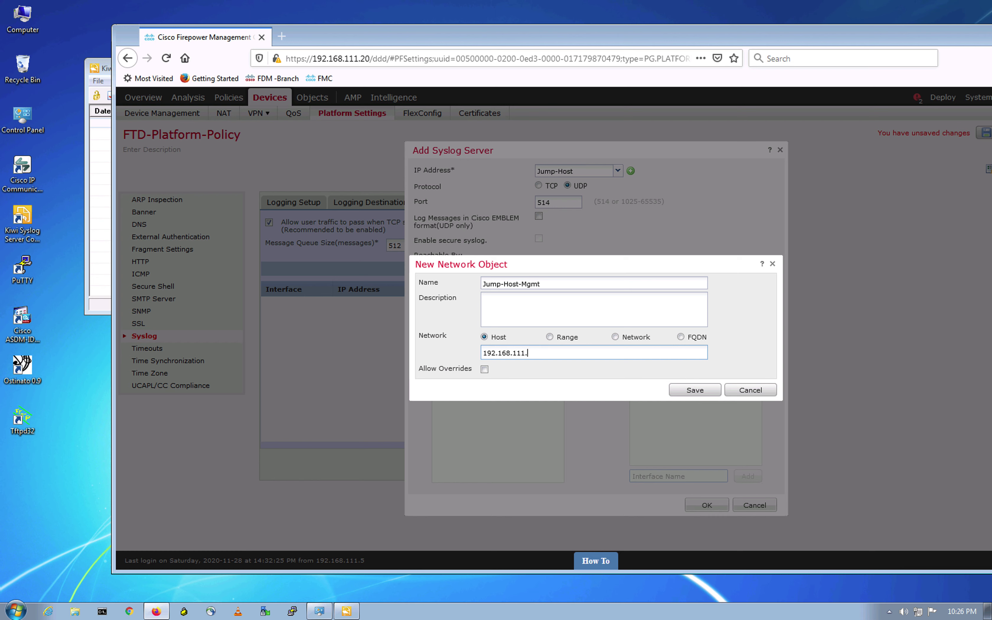
click(557, 350)
click(580, 392)
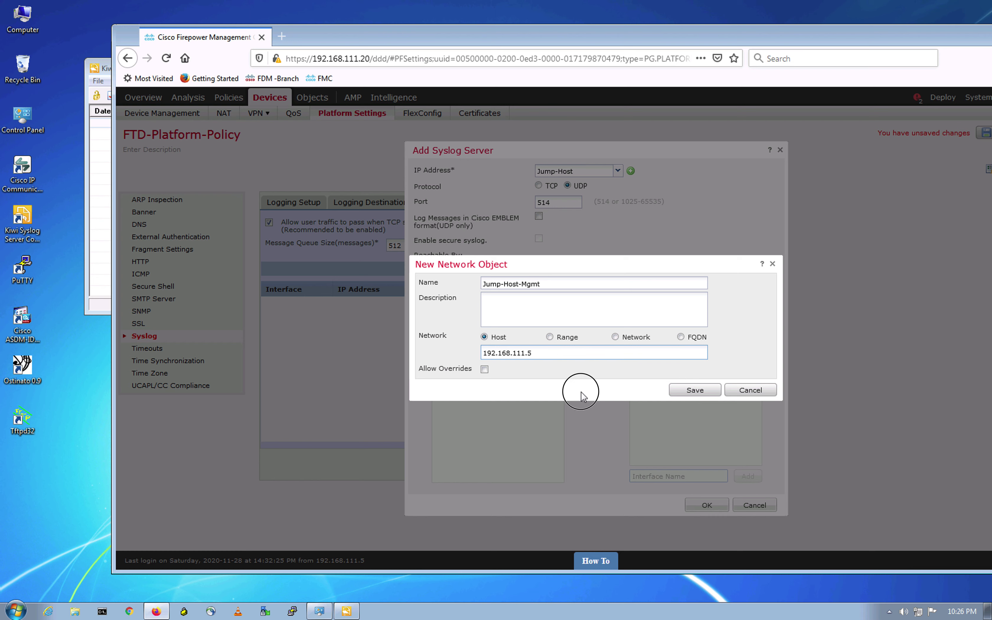
click(695, 390)
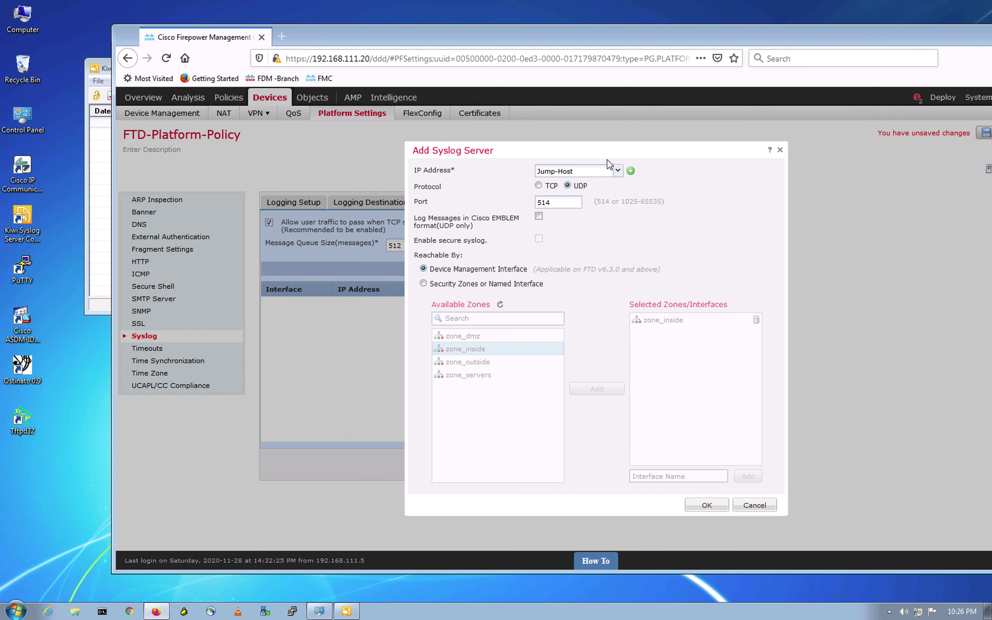
Set the syslog server's address to Jump-Host-Mgmt and add the server to the policy
click(617, 170)
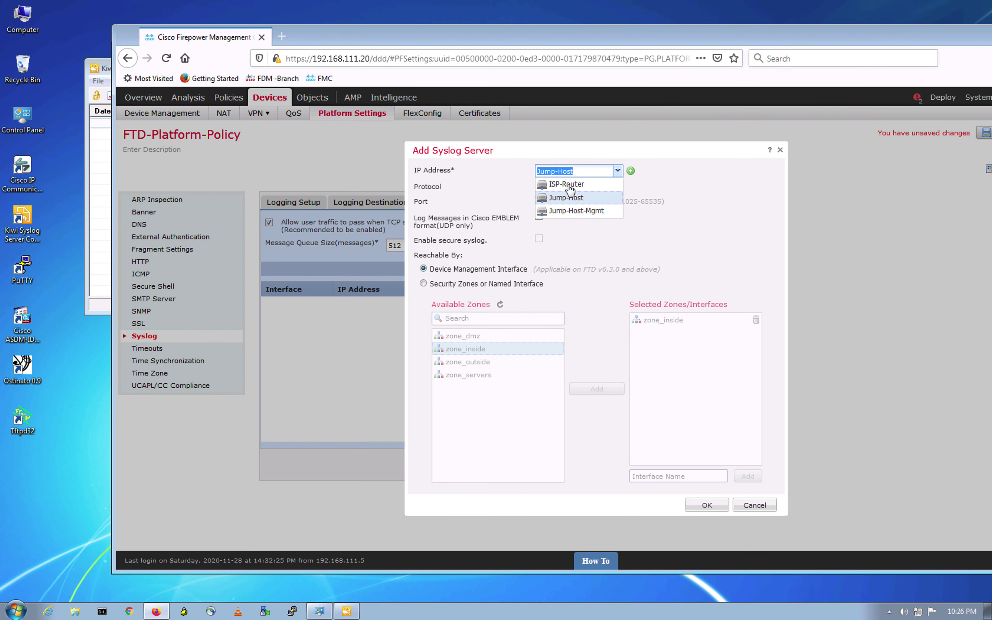
click(599, 213)
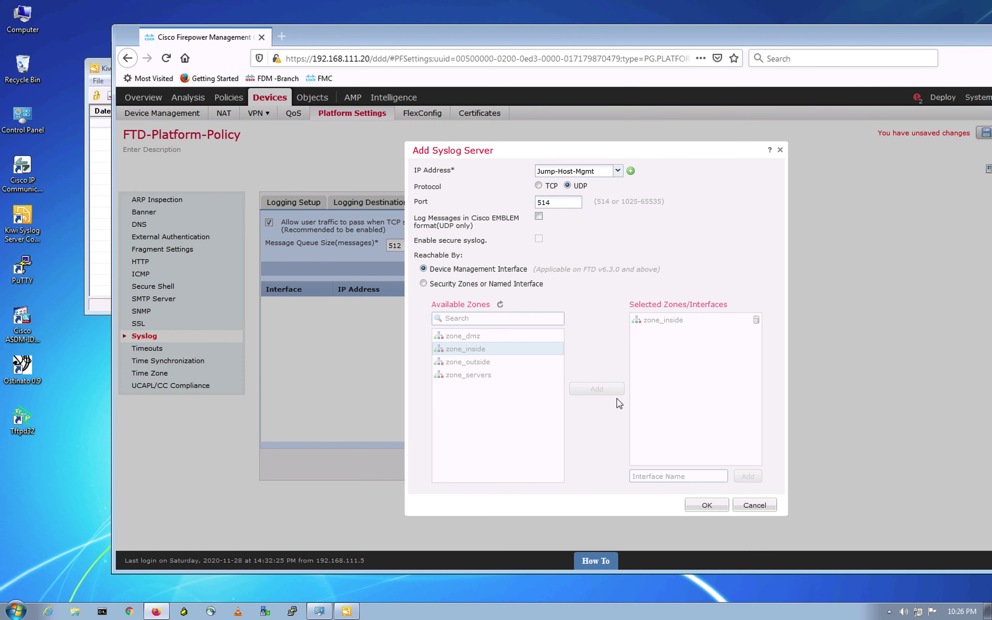
click(662, 245)
click(668, 256)
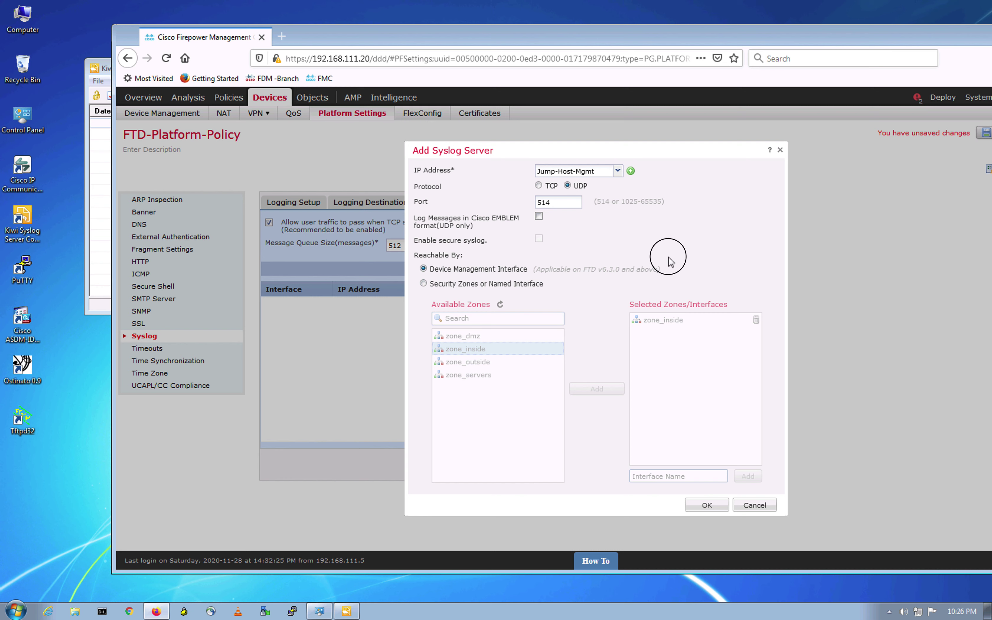
click(704, 508)
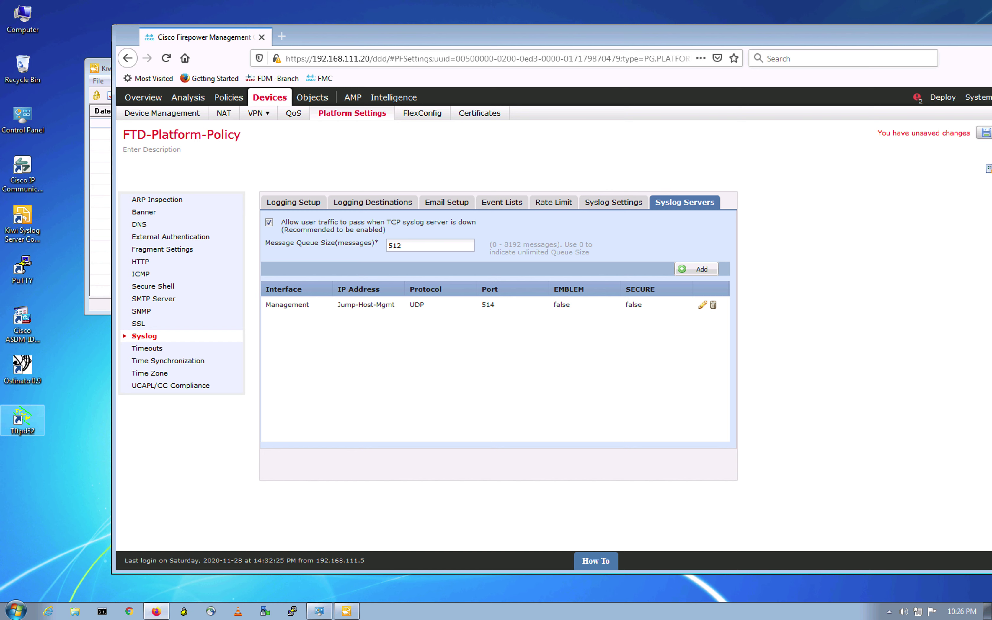
Save the changes to FTD-Platform-Policy
double_click(5, 421)
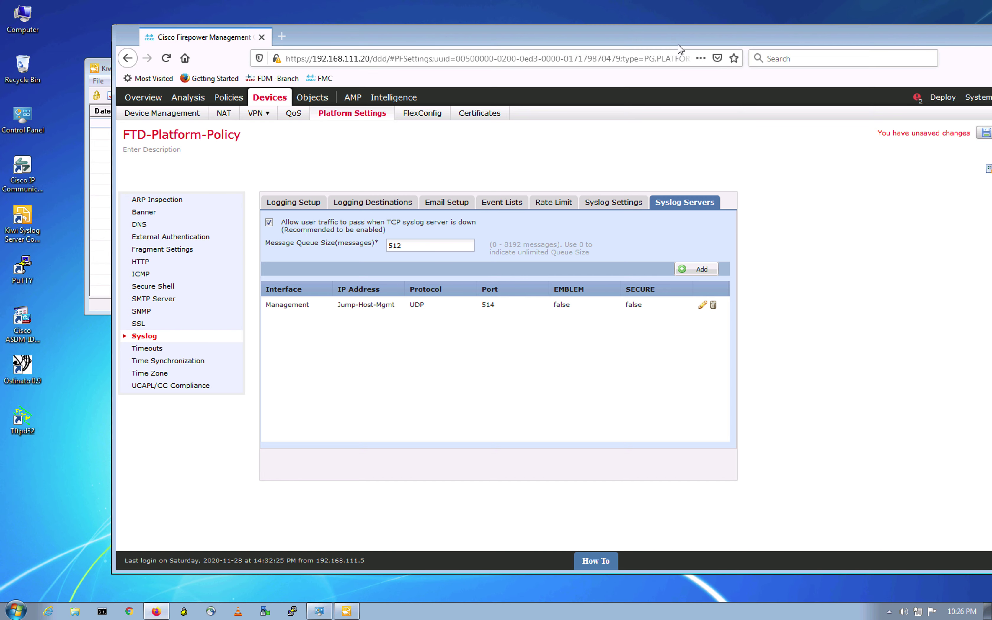
drag(671, 43, 488, 41)
click(901, 131)
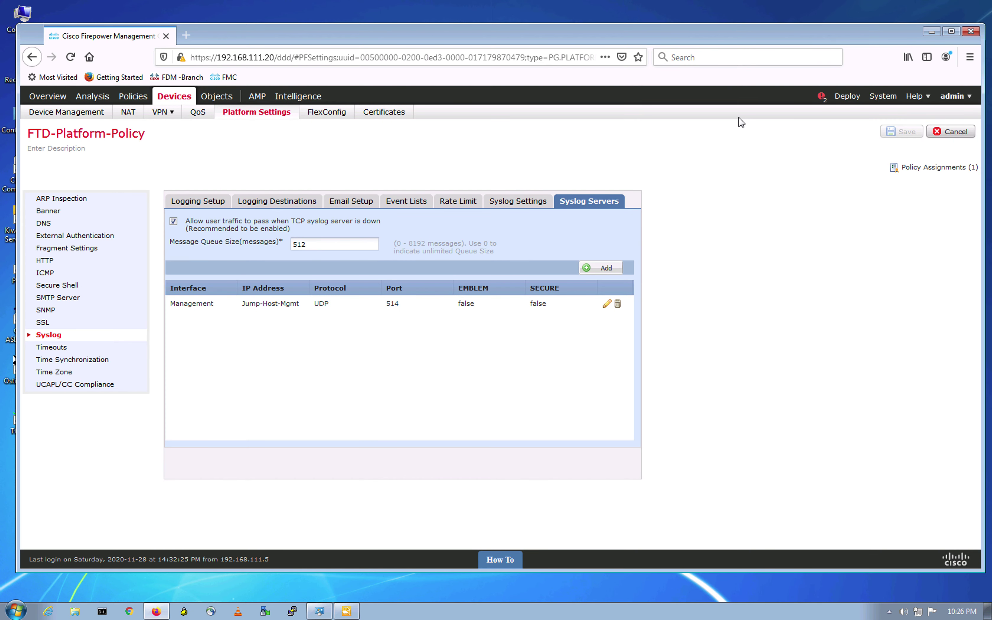
Deploy the pending changes to the FTD-HA1 device
click(841, 112)
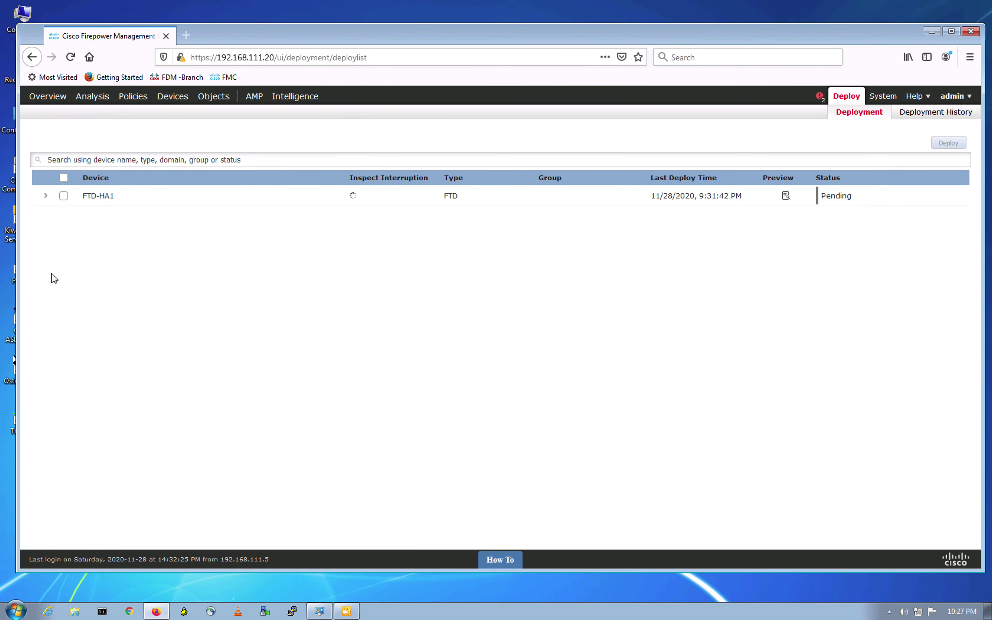
click(64, 196)
click(948, 147)
click(609, 369)
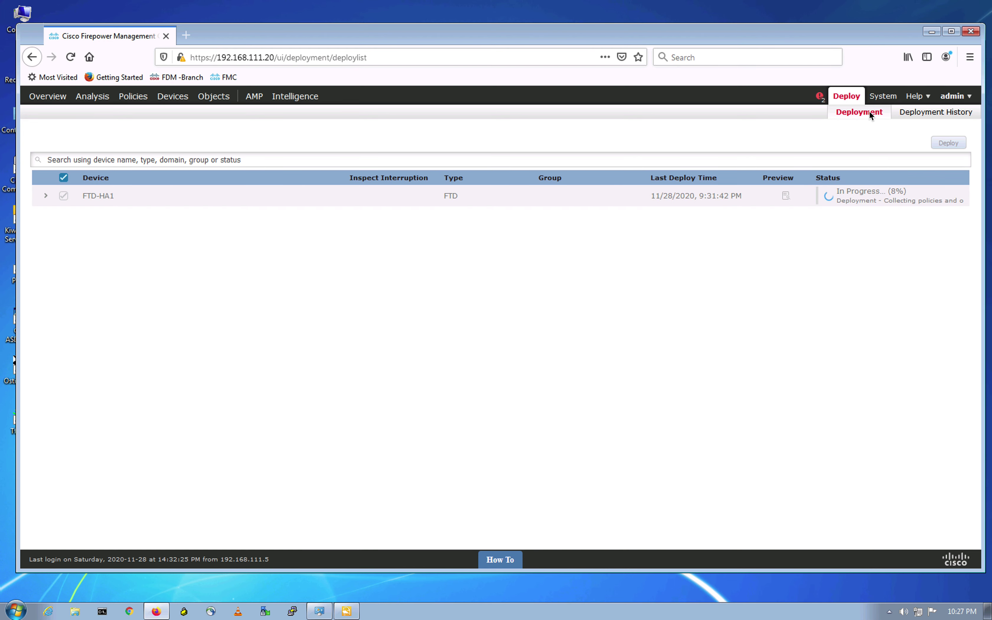
Open the health policy list in a new browser tab
right_click(89, 39)
click(438, 269)
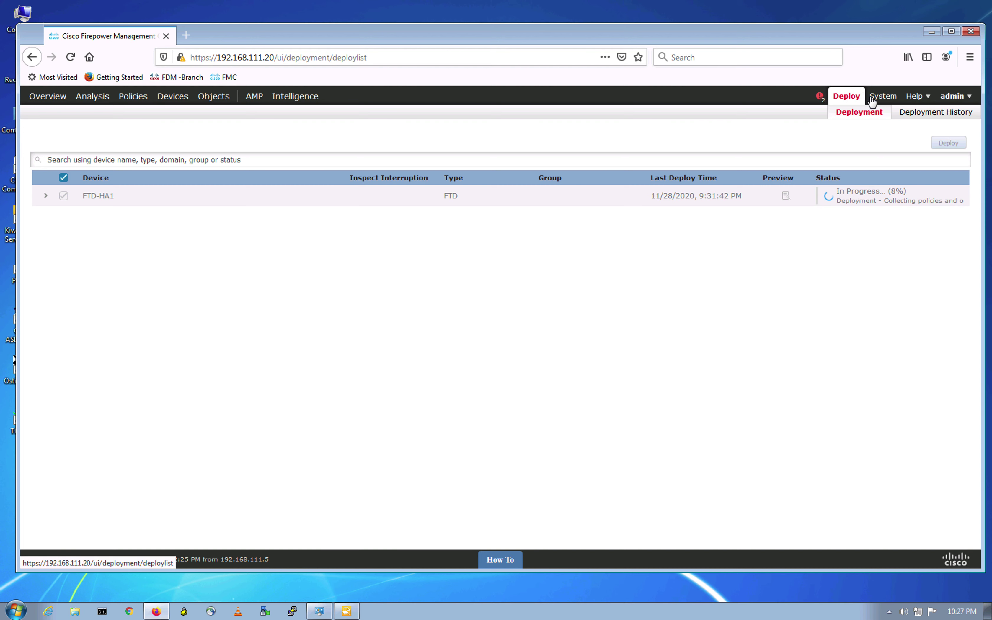
mouse_move(873, 98)
mouse_move(863, 118)
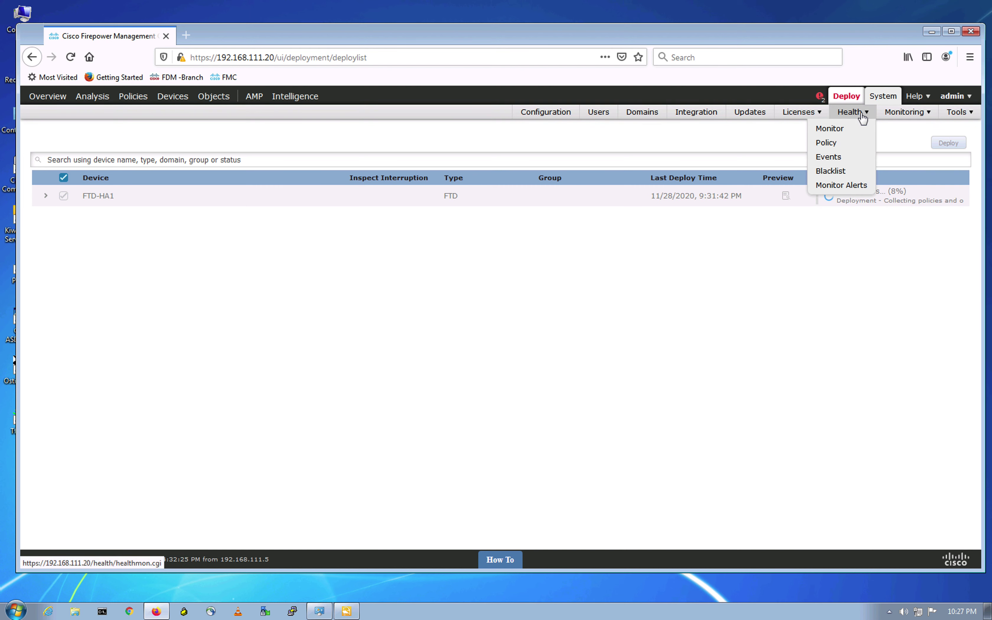
right_click(836, 142)
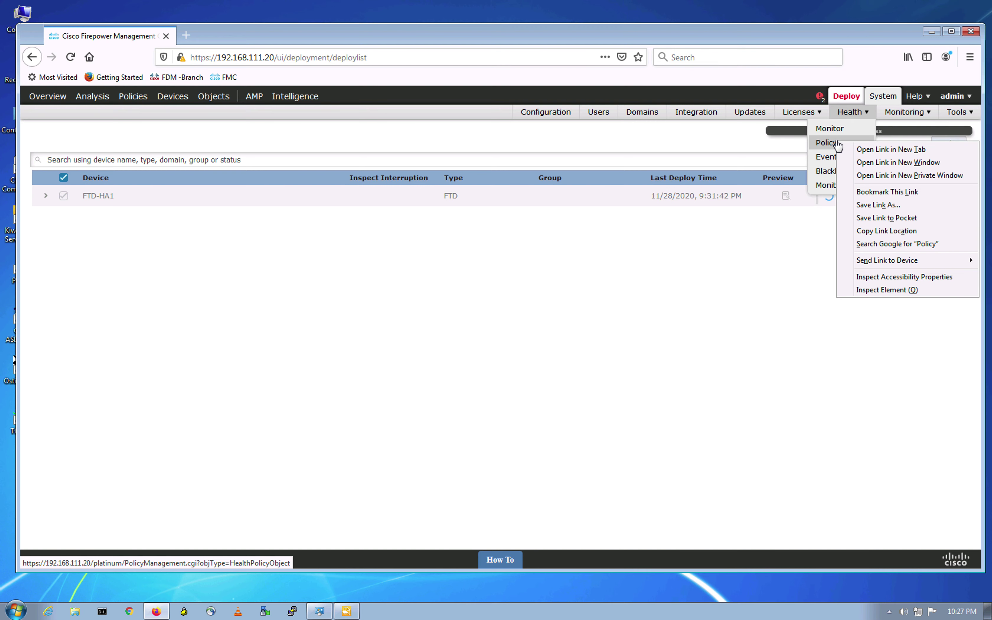
click(863, 149)
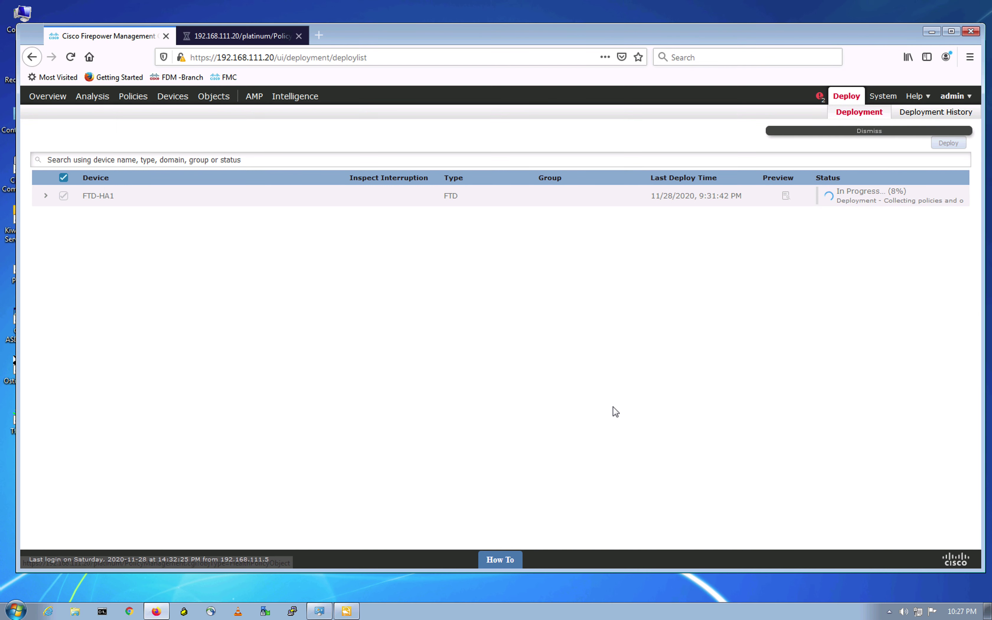
click(241, 36)
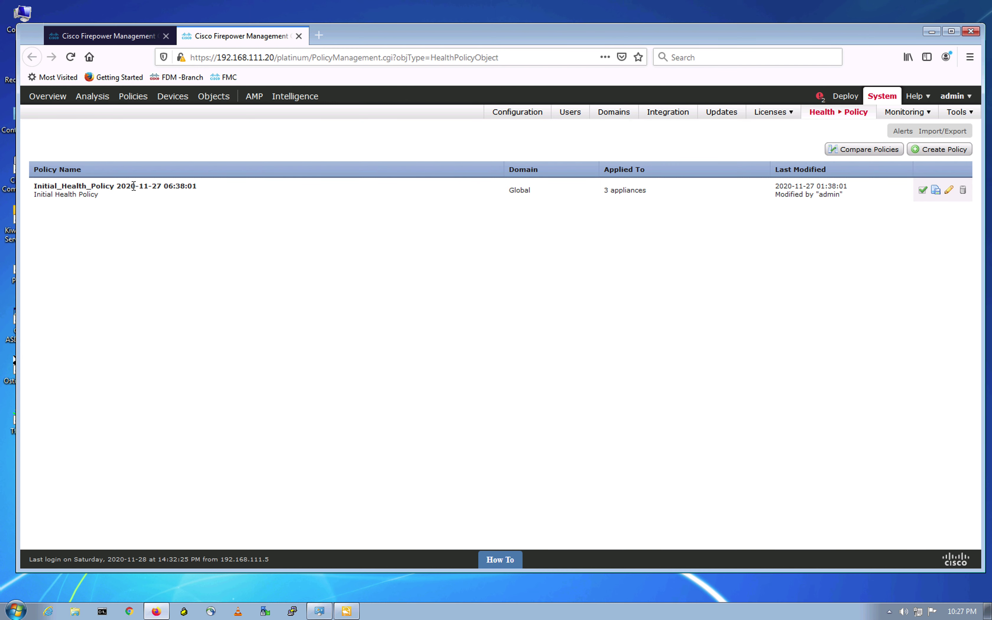
Edit Initial_Health_Policy and turn on its CPU Usage monitoring
click(121, 38)
click(247, 37)
click(949, 191)
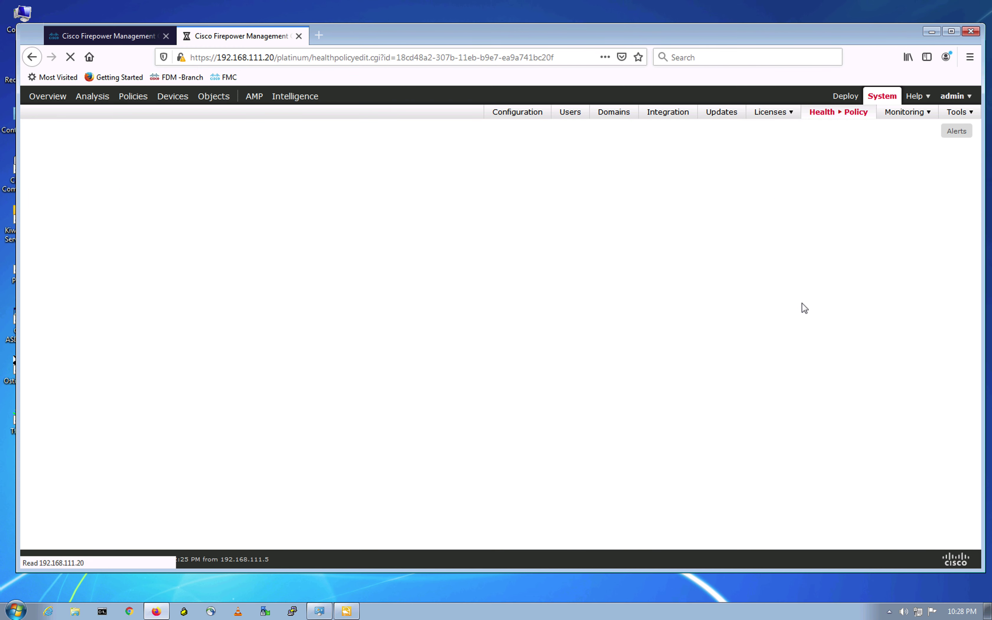
click(127, 37)
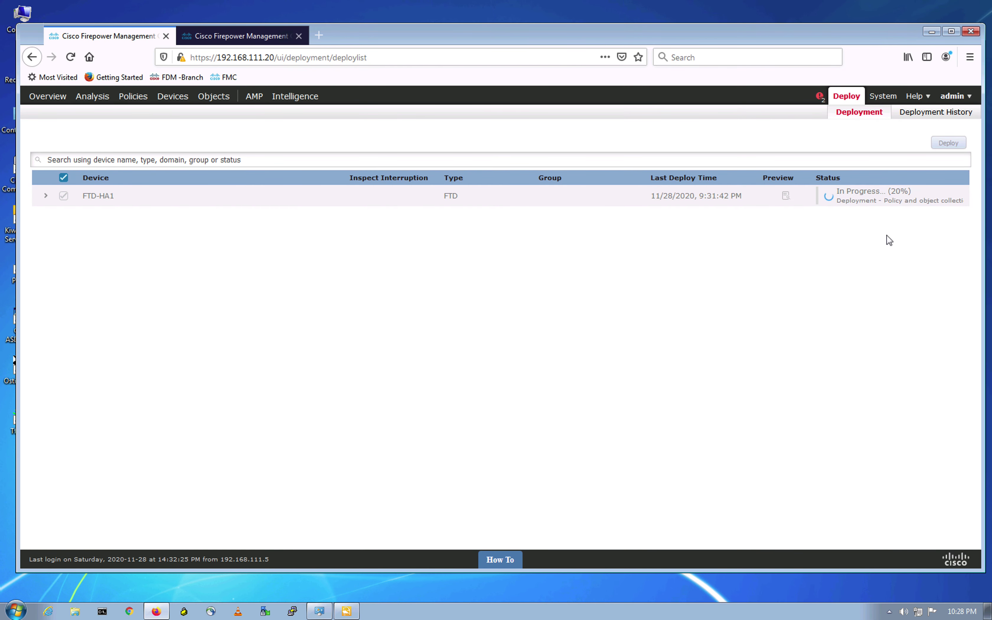
click(228, 37)
click(566, 320)
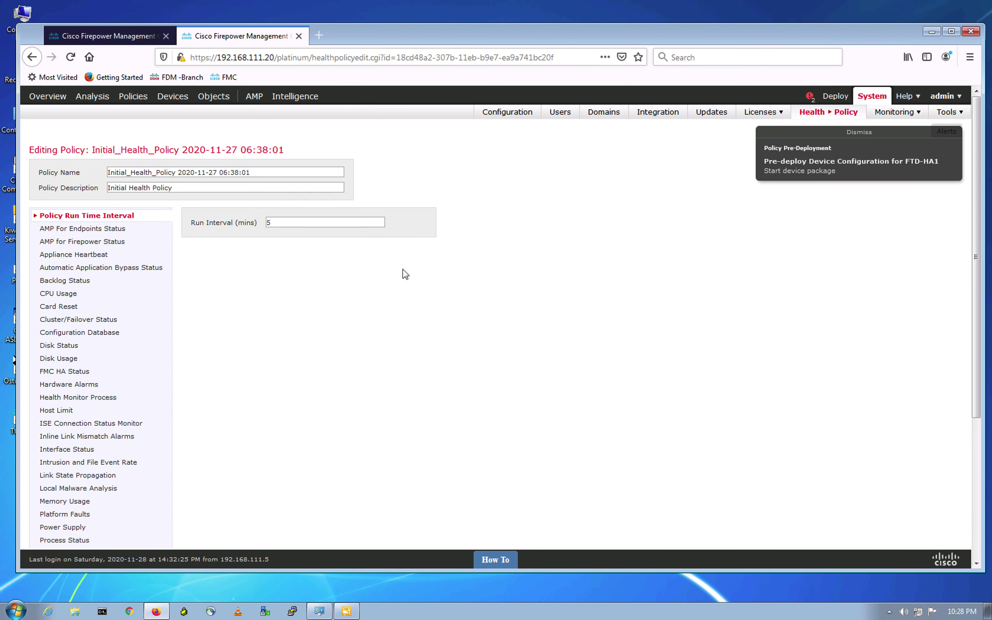
click(859, 132)
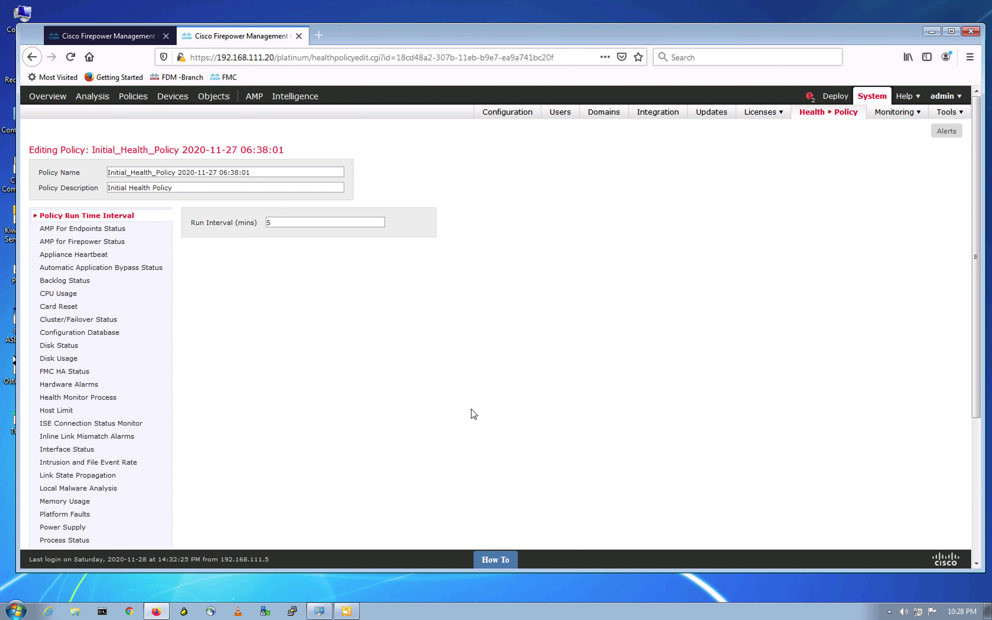
click(62, 294)
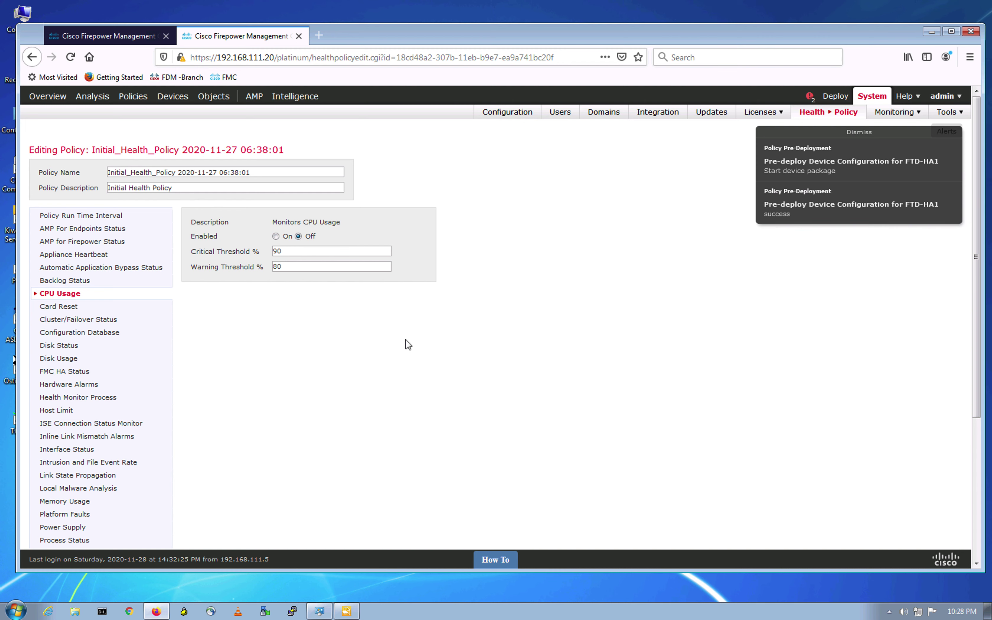
click(275, 236)
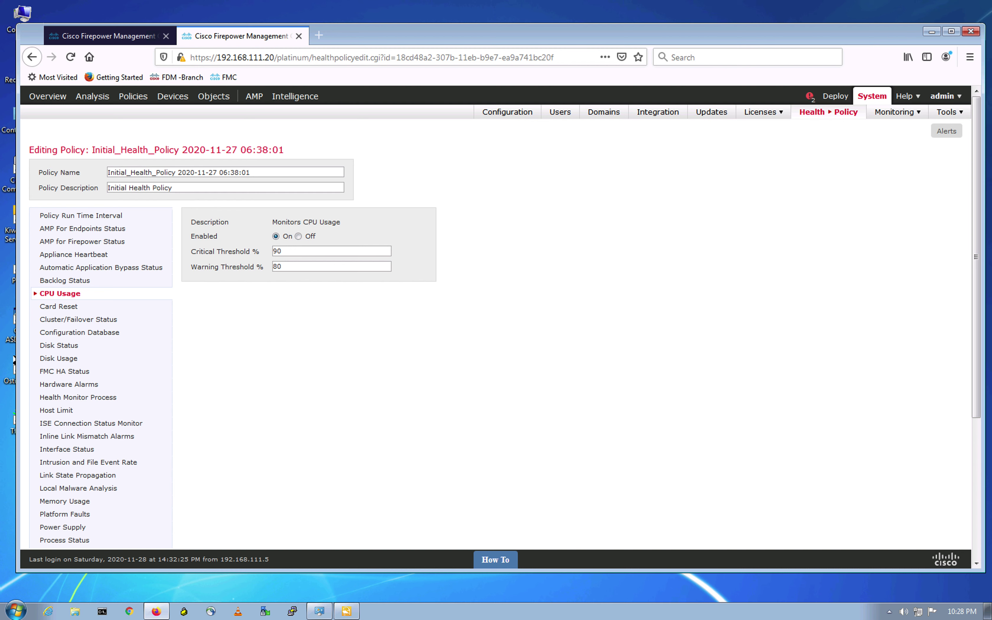
Review the current health alerts and turn off Interface Status monitoring in the health policy
click(68, 449)
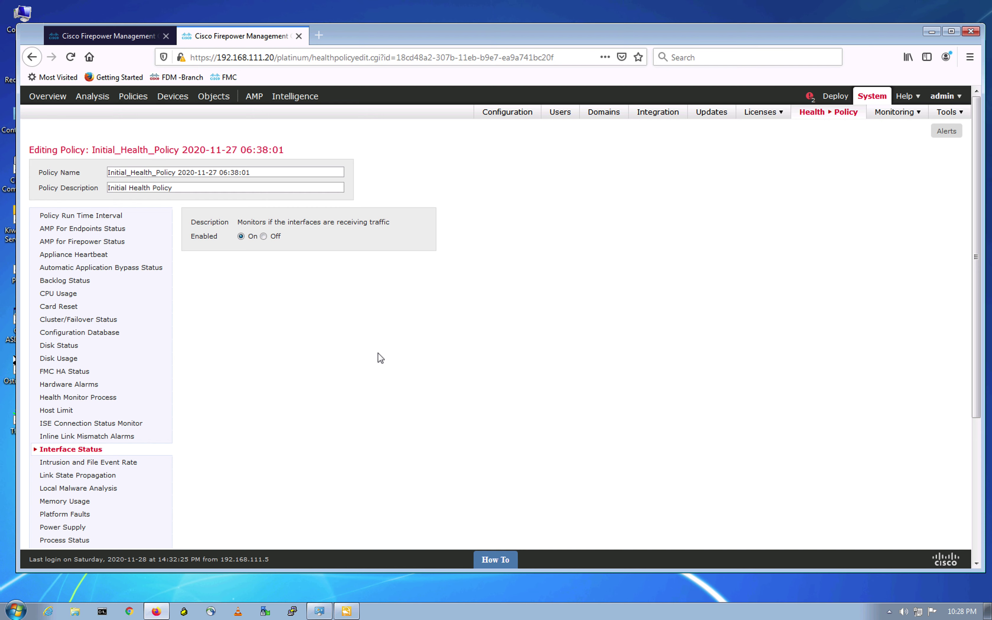
click(808, 97)
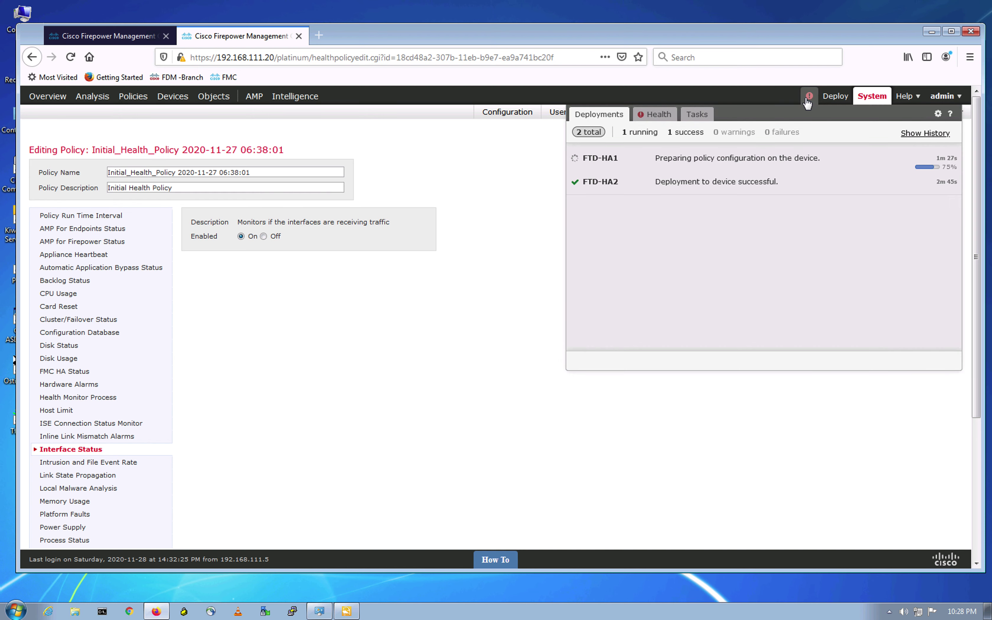
click(656, 115)
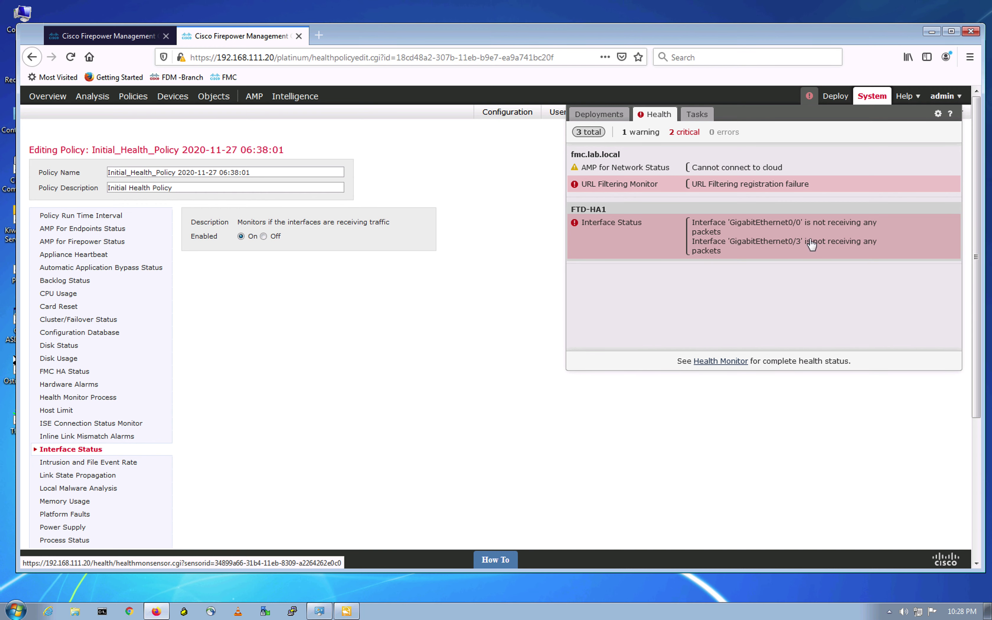
click(324, 435)
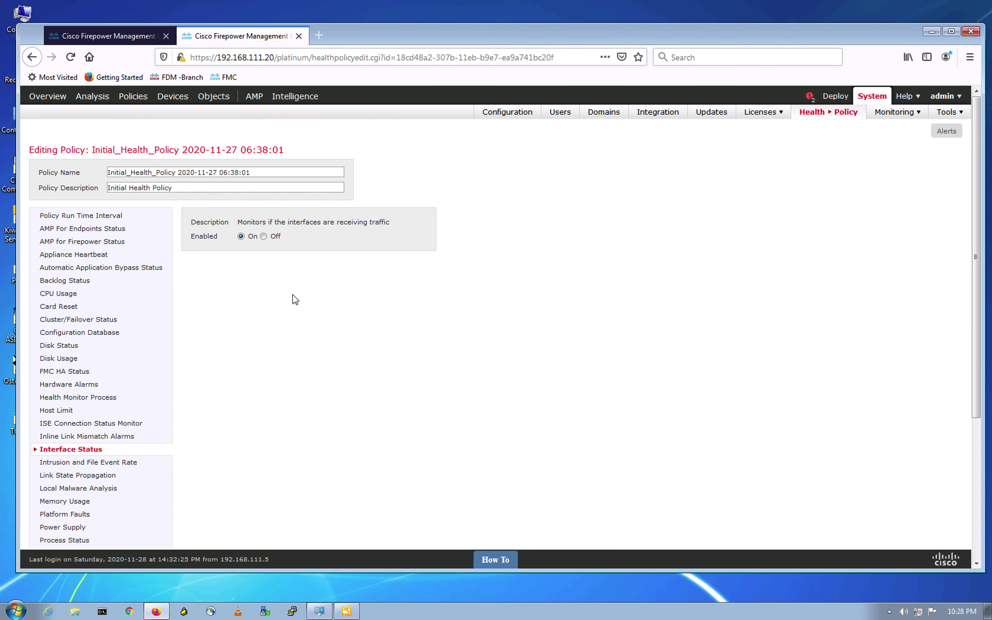
click(401, 320)
scroll(438, 378, down, 5)
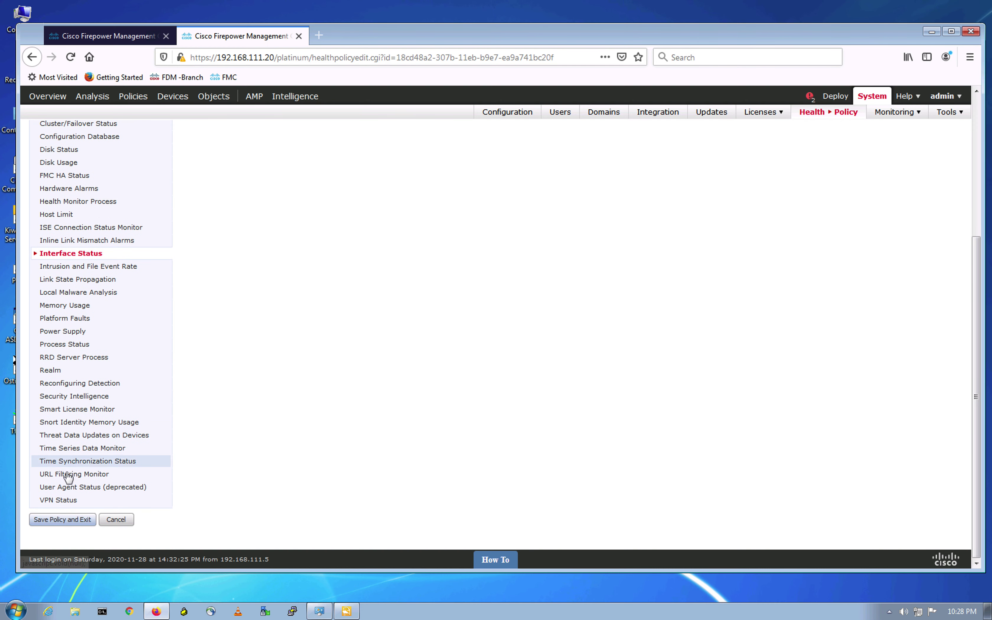
scroll(97, 383, up, 3)
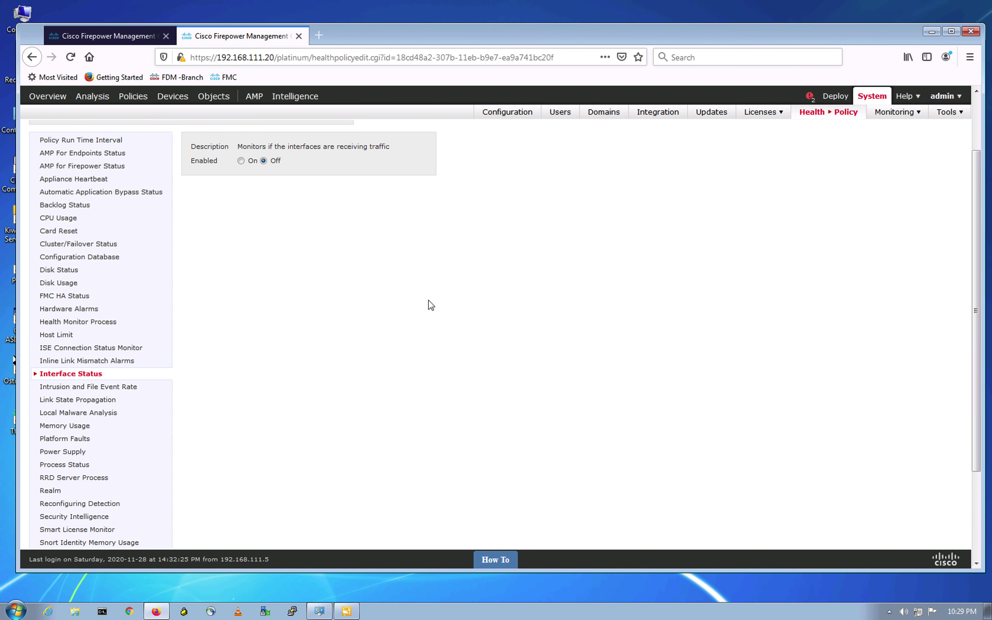
Save the changes to Initial_Health_Policy and exit the policy editor
scroll(94, 447, down, 3)
click(84, 521)
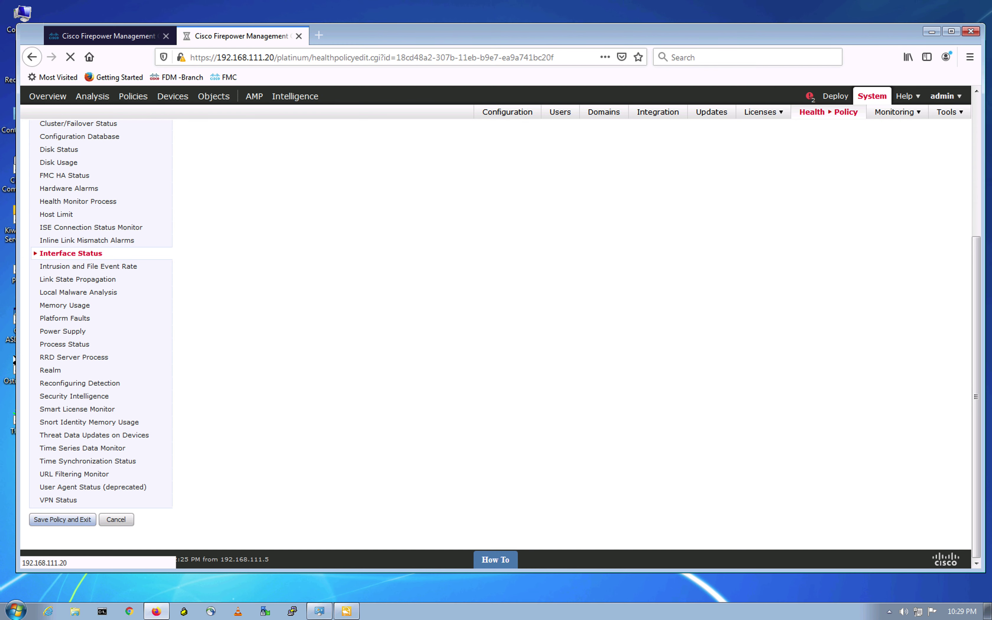
scroll(395, 400, up, 5)
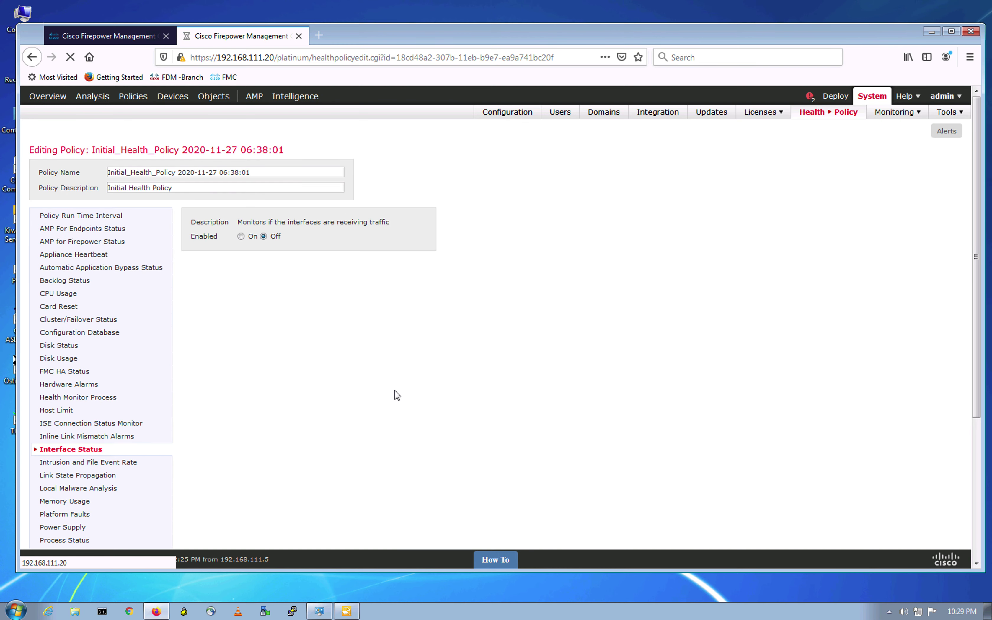
scroll(396, 398, down, 5)
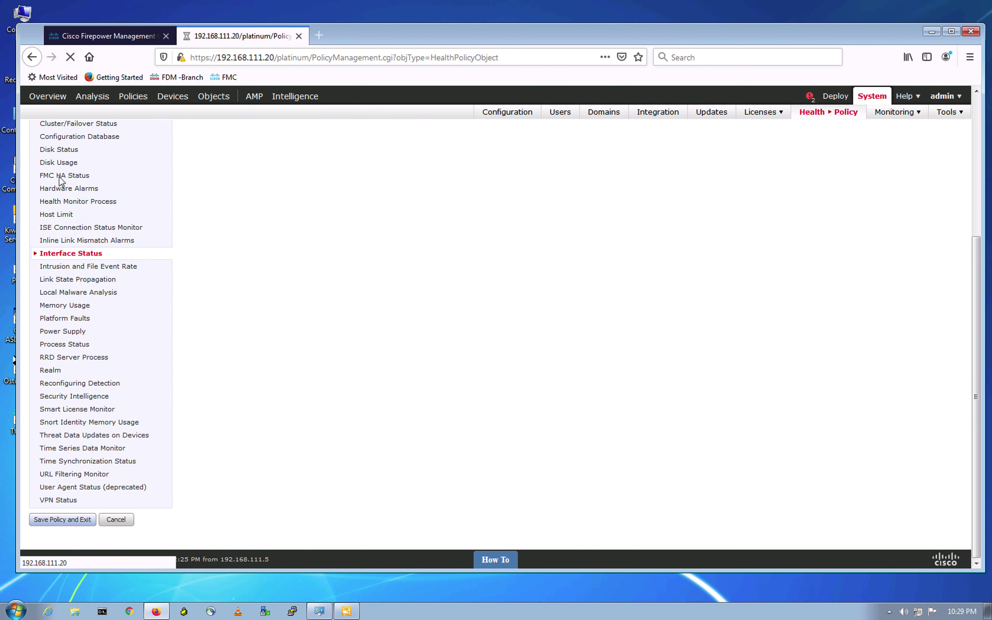
Check FTD-HA1's deployment status, switch to Kiwi Syslog Server to review the received messages, and close its window
click(111, 35)
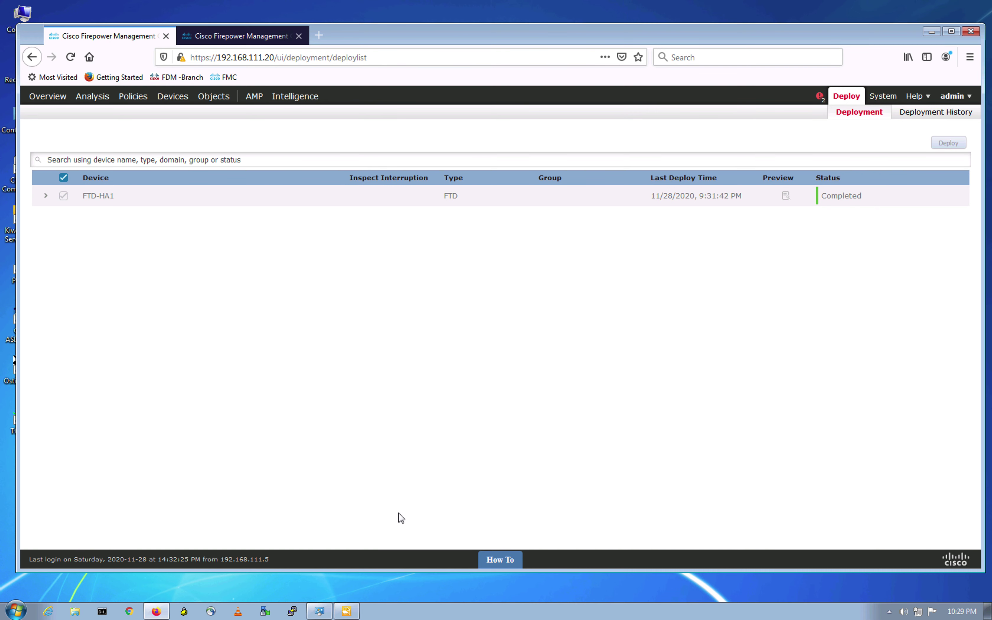
click(341, 611)
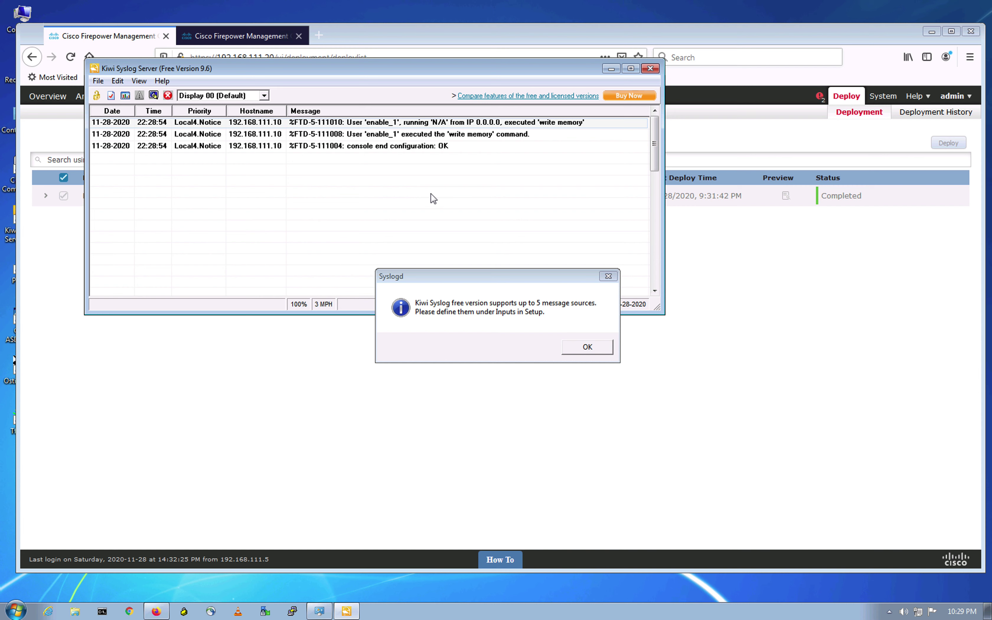
click(586, 347)
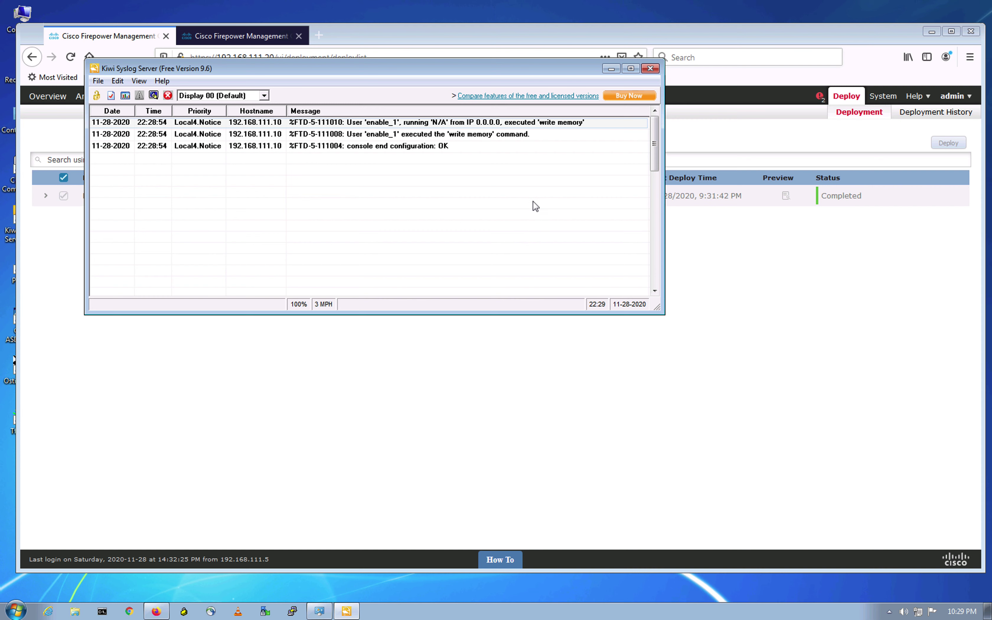
click(264, 95)
click(228, 106)
click(650, 68)
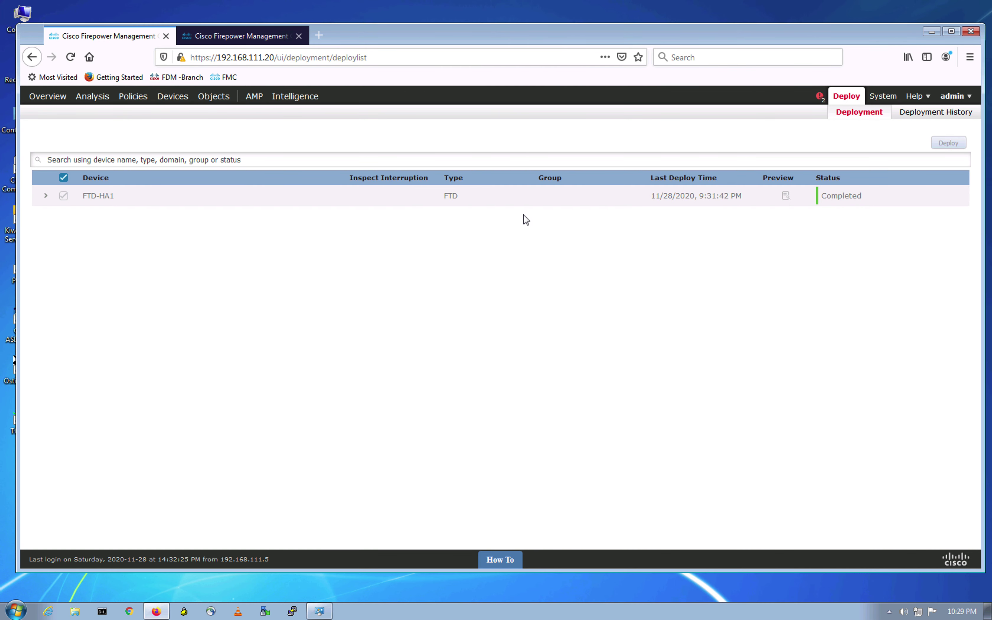
Apply the updated Initial_Health_Policy to FTD-HA1, FTD-HA2 and fmc.lab.local
click(234, 37)
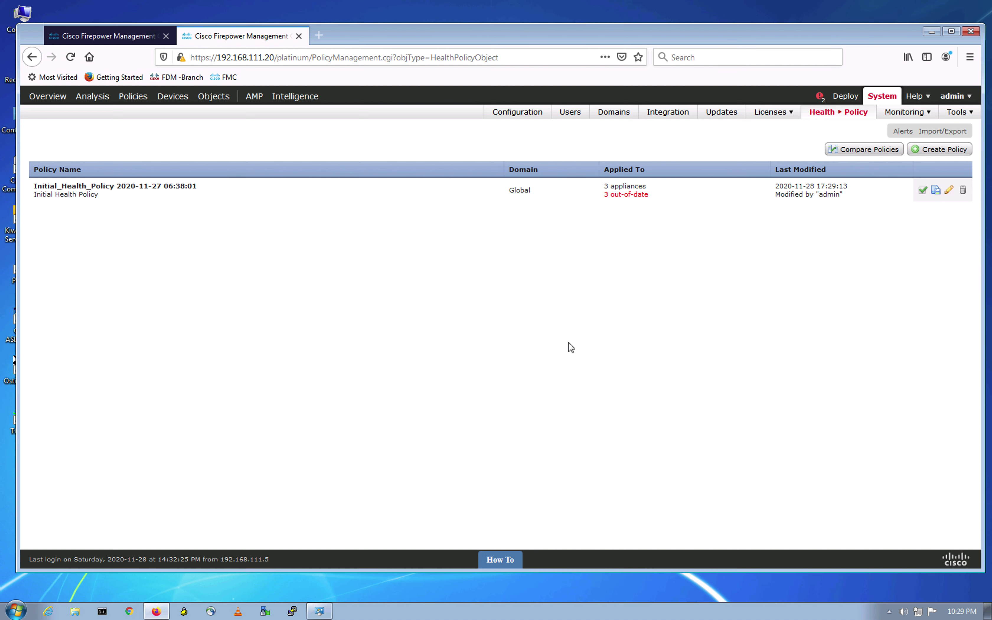
click(922, 191)
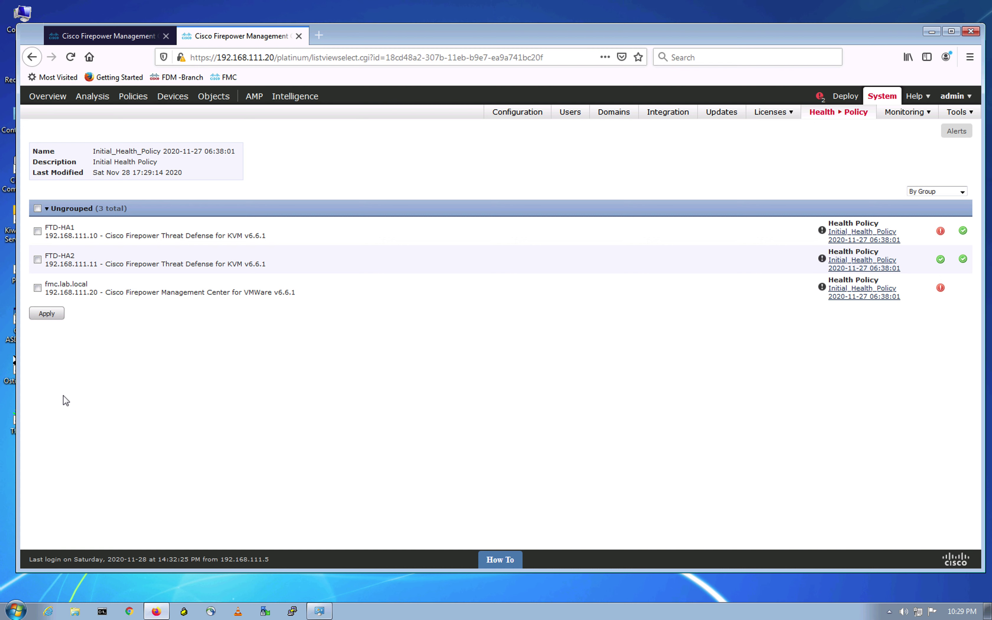
click(140, 428)
click(38, 208)
click(46, 314)
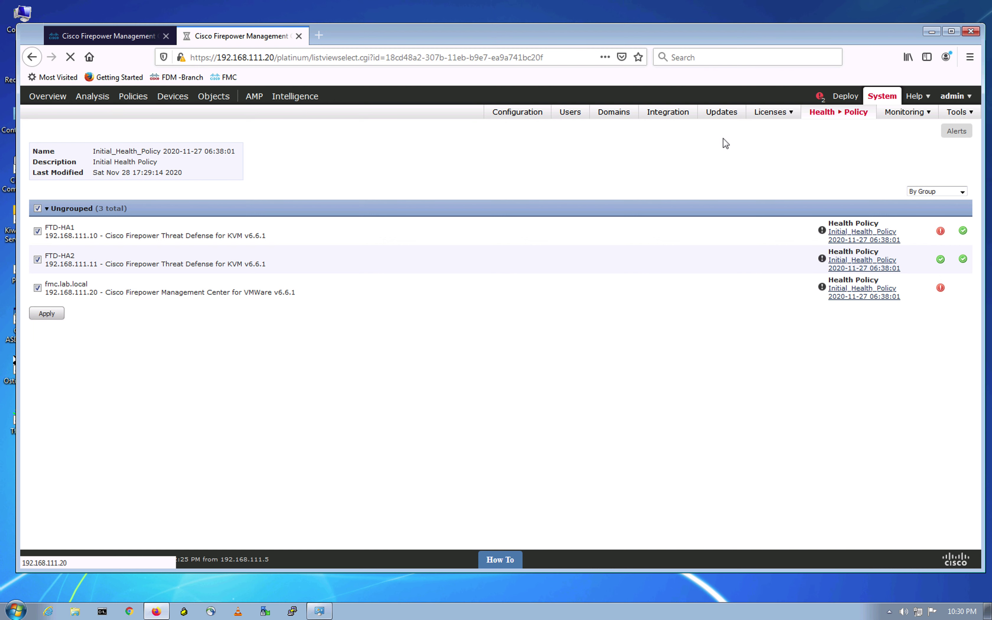
mouse_move(849, 122)
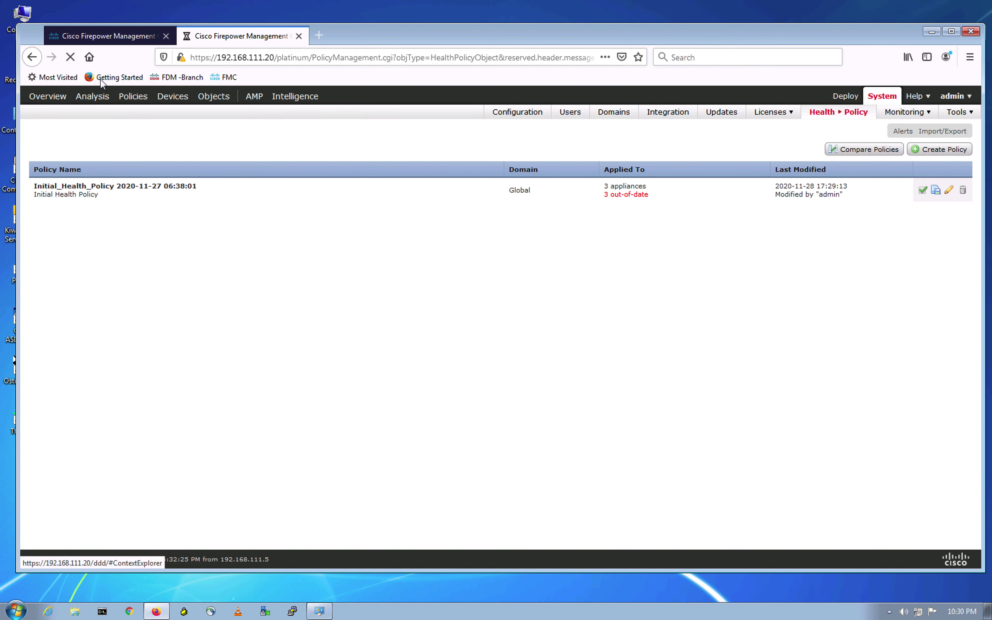
Open the managed device list and check the health of FTD-HA1 and FTD-HA2 and their deployment notifications
mouse_move(127, 98)
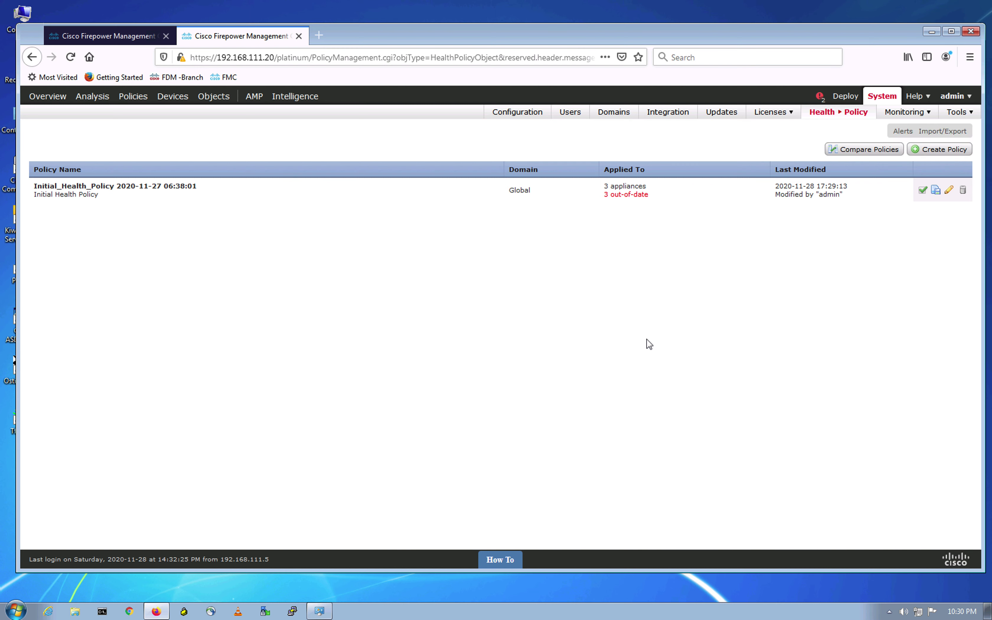
mouse_move(173, 102)
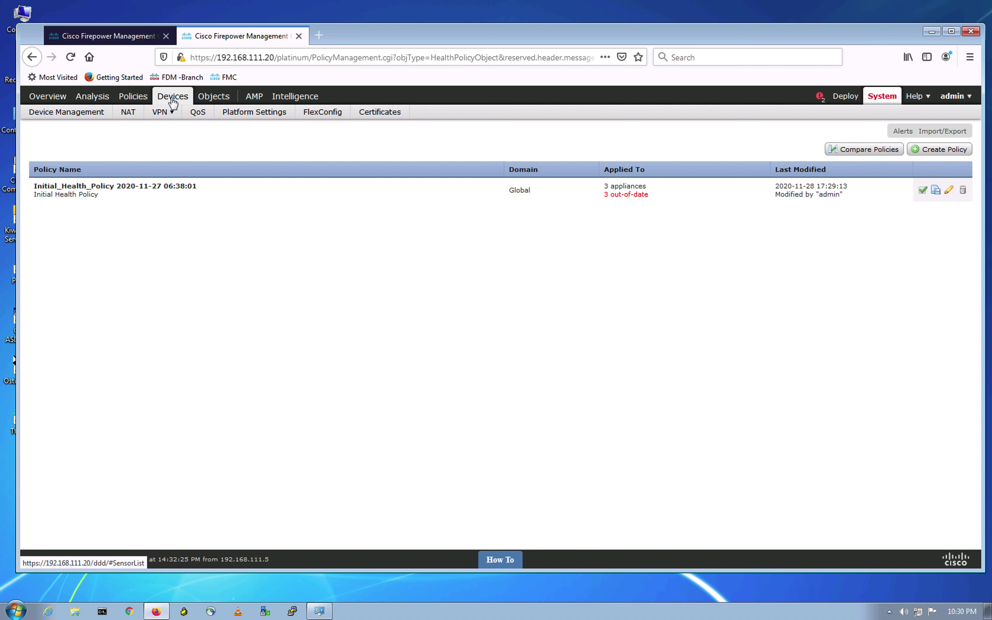
click(173, 101)
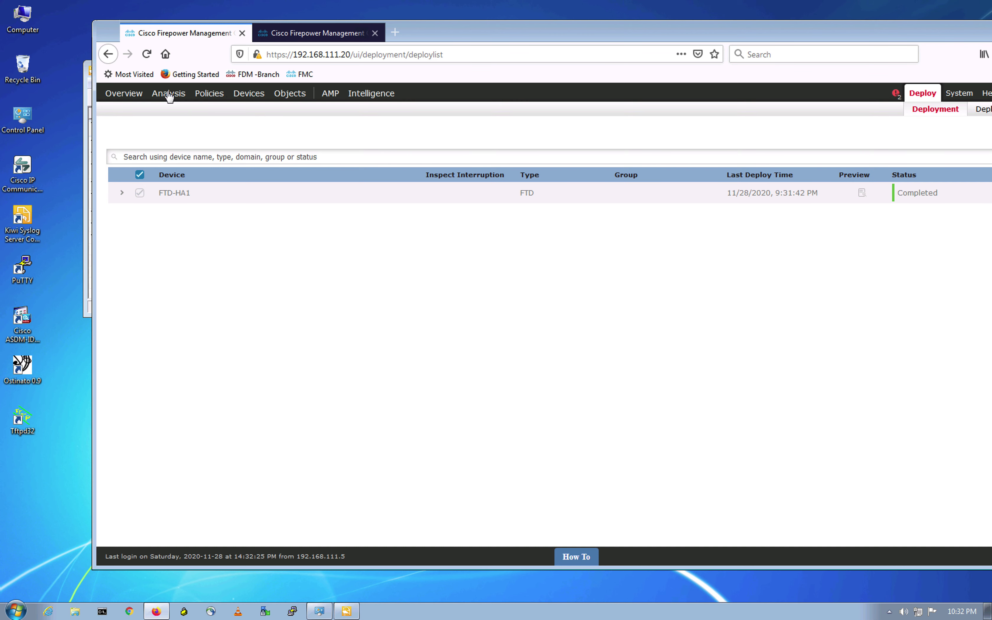
click(246, 100)
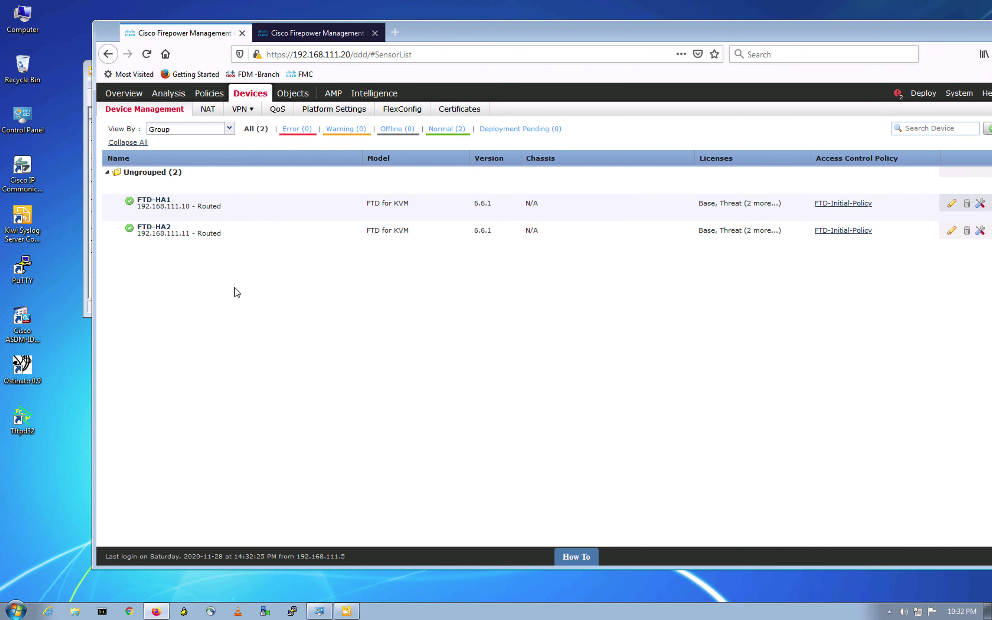
mouse_move(122, 210)
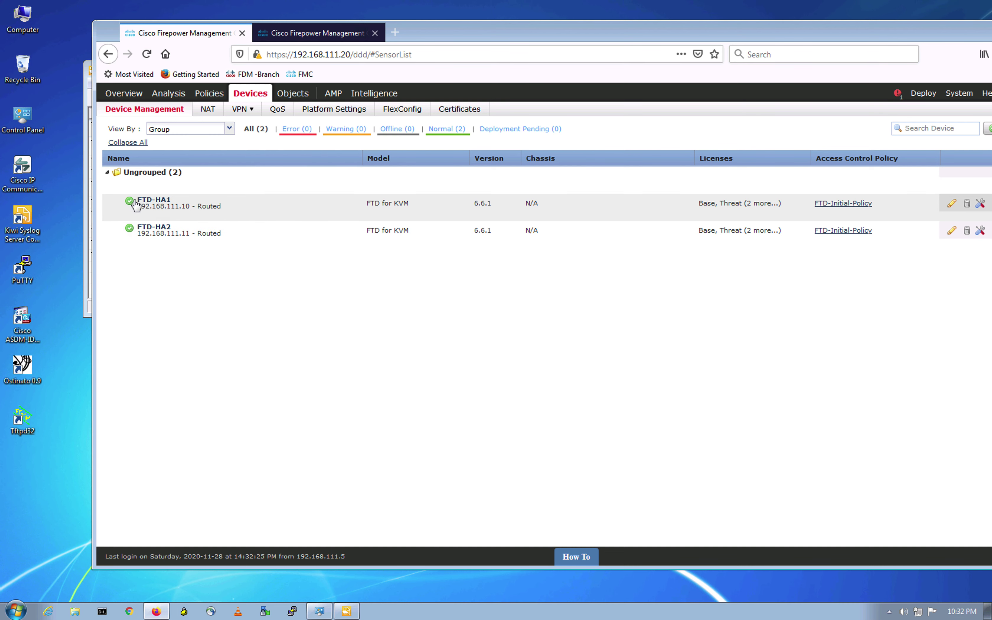
click(738, 349)
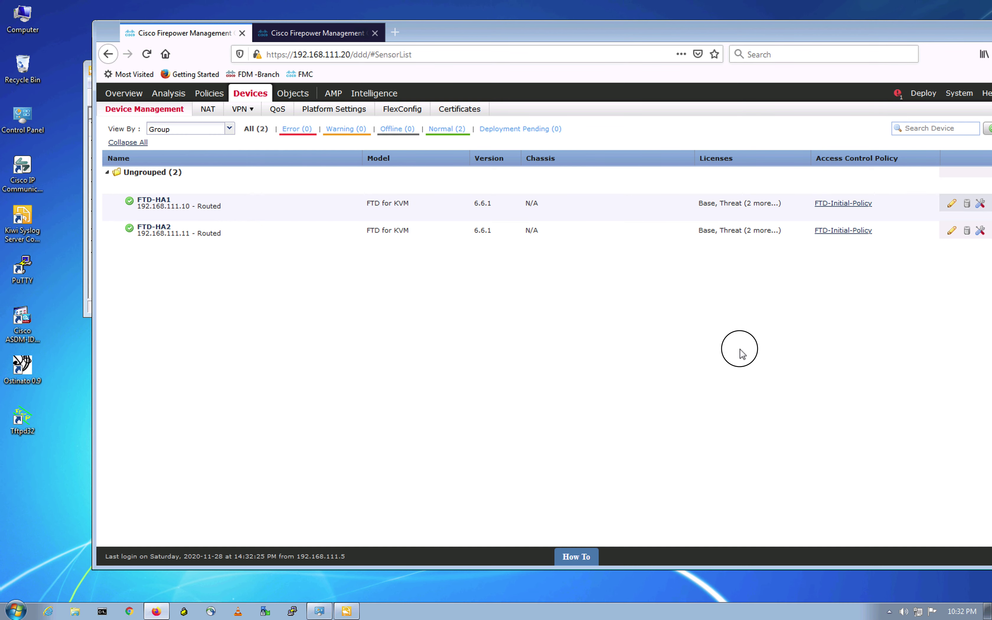
click(898, 95)
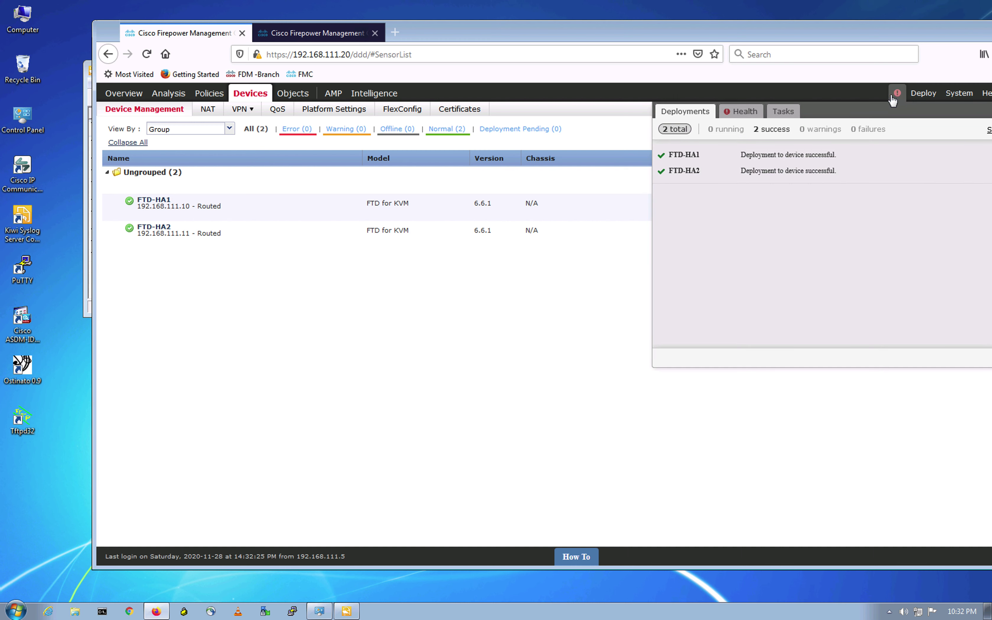
Check the health notifications and close the notification window to return to the managed device list
click(740, 116)
click(385, 441)
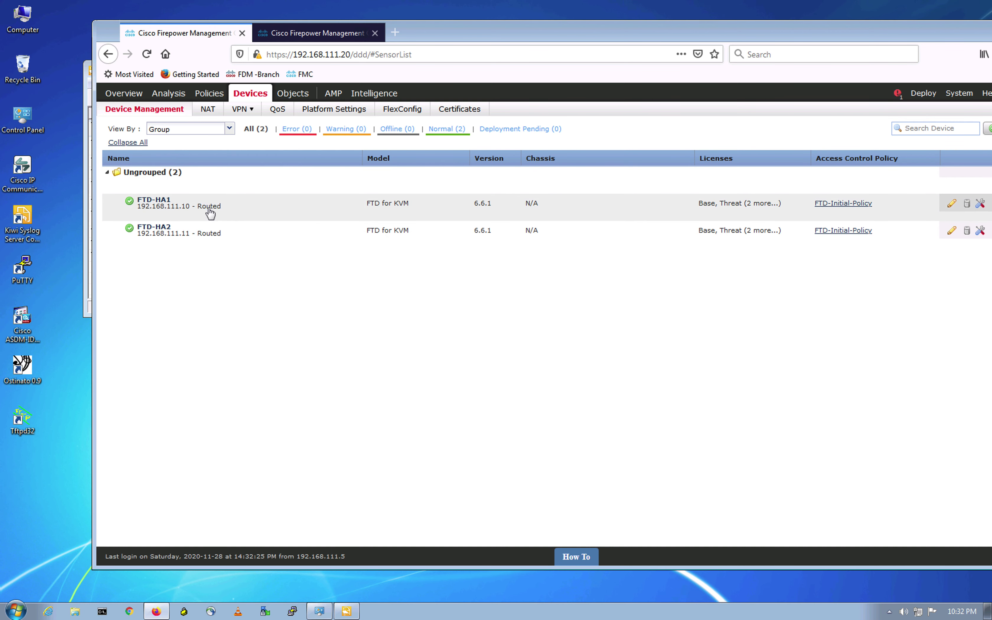
mouse_move(210, 212)
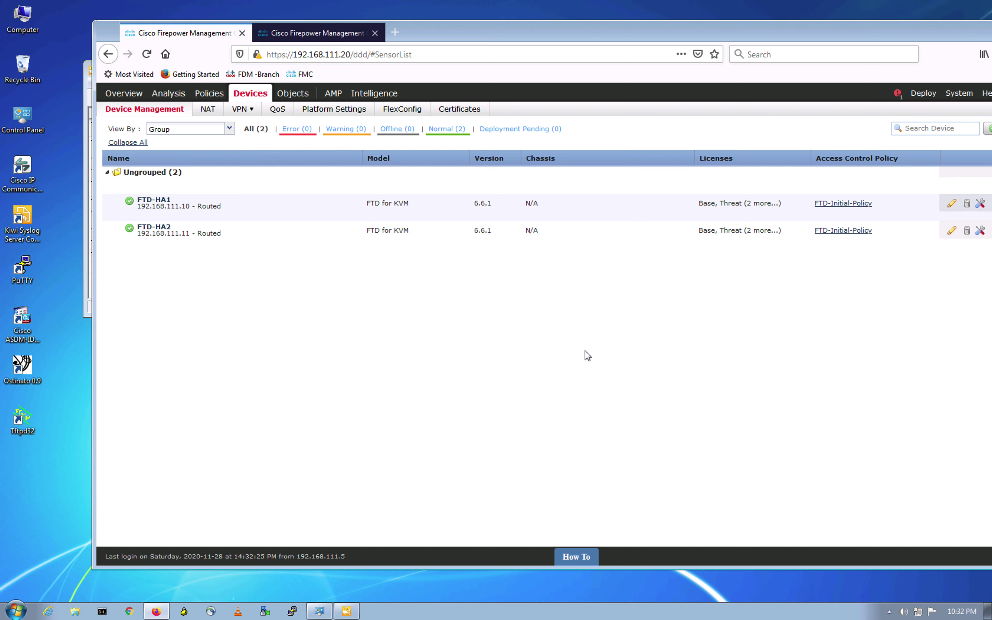
mouse_move(955, 98)
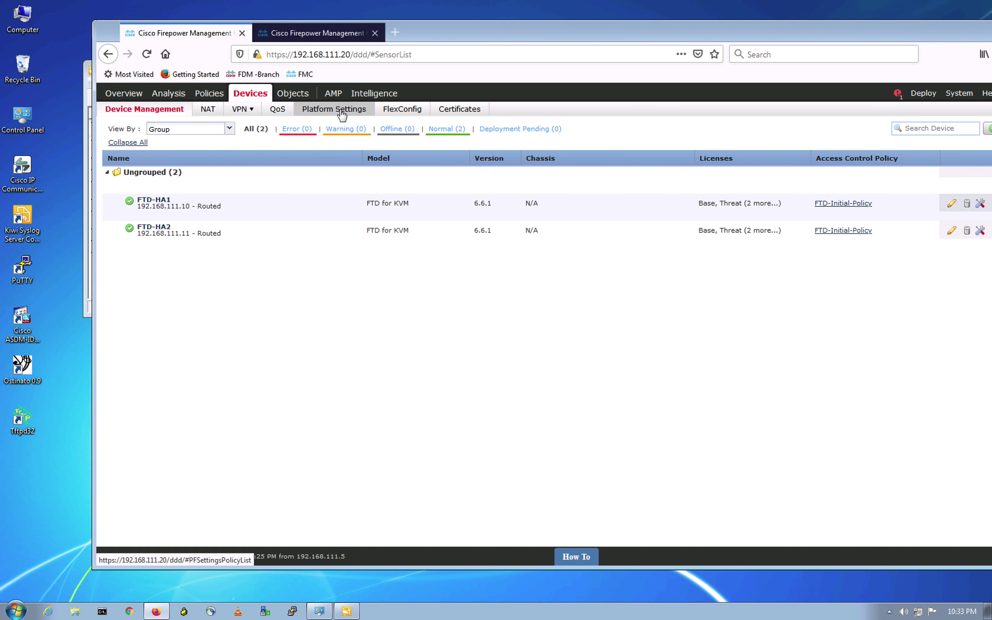
click(724, 446)
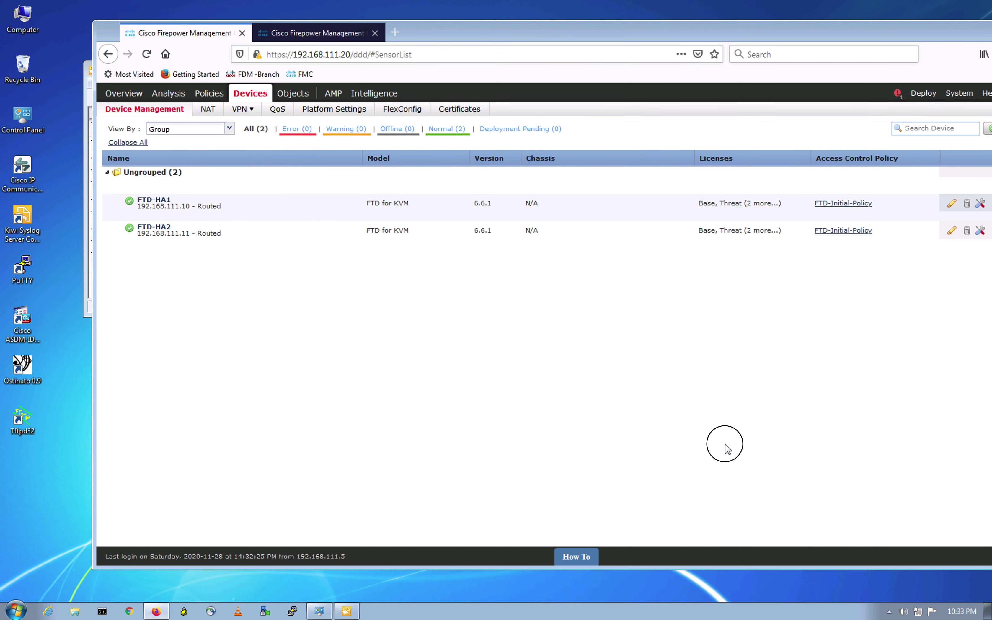
Move the browser window aside, switch to Kiwi Syslog Server and enlarge its window to fit the full messages
mouse_move(206, 98)
drag(454, 32, 574, 32)
click(168, 310)
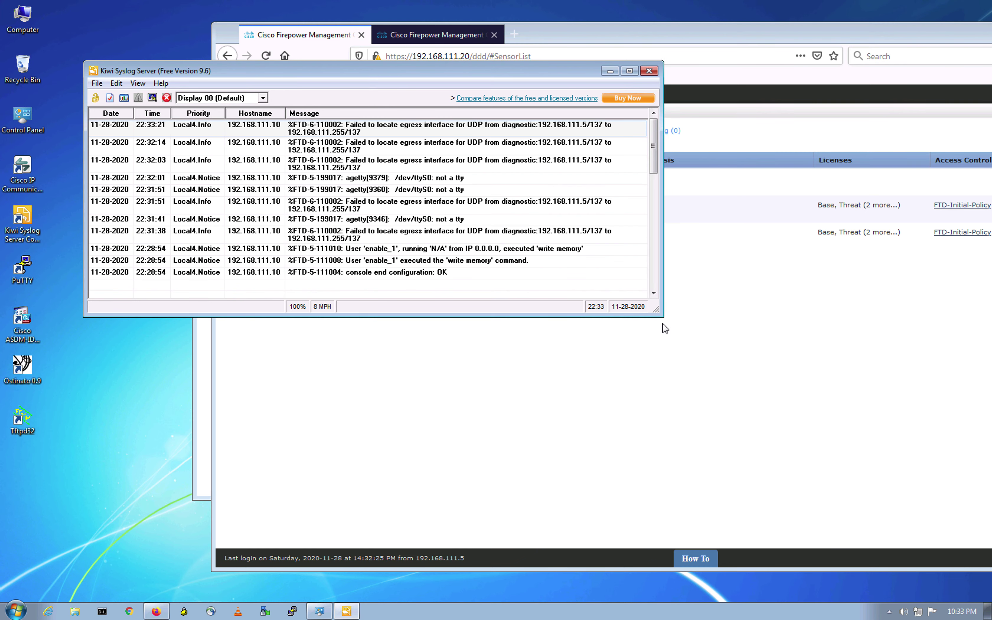
drag(656, 310, 877, 436)
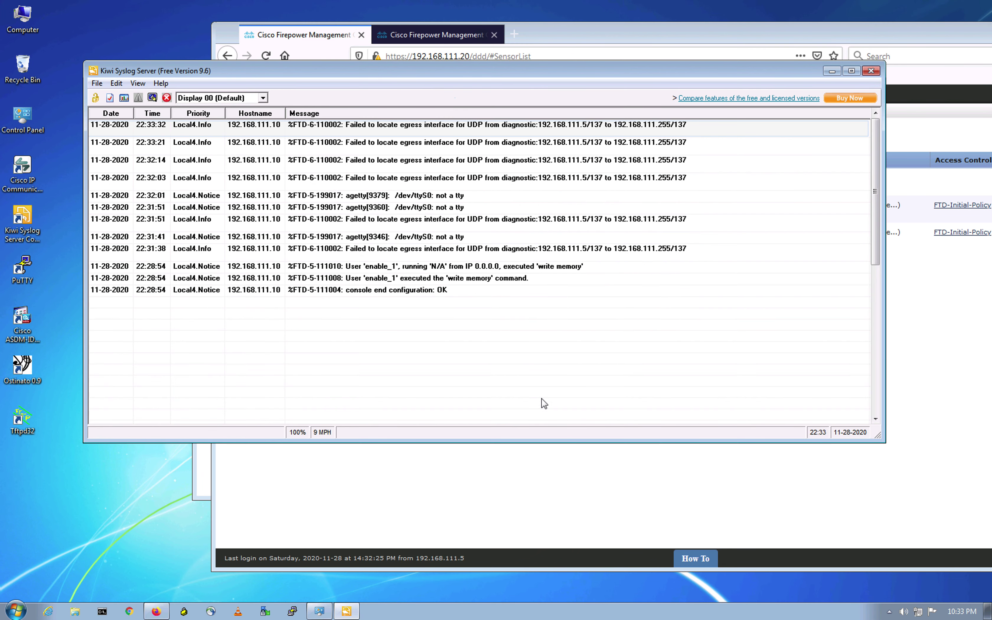
Examine the individual syslog messages received from 192.168.111.10 and return to the Firepower Management Center device list
click(513, 404)
click(420, 292)
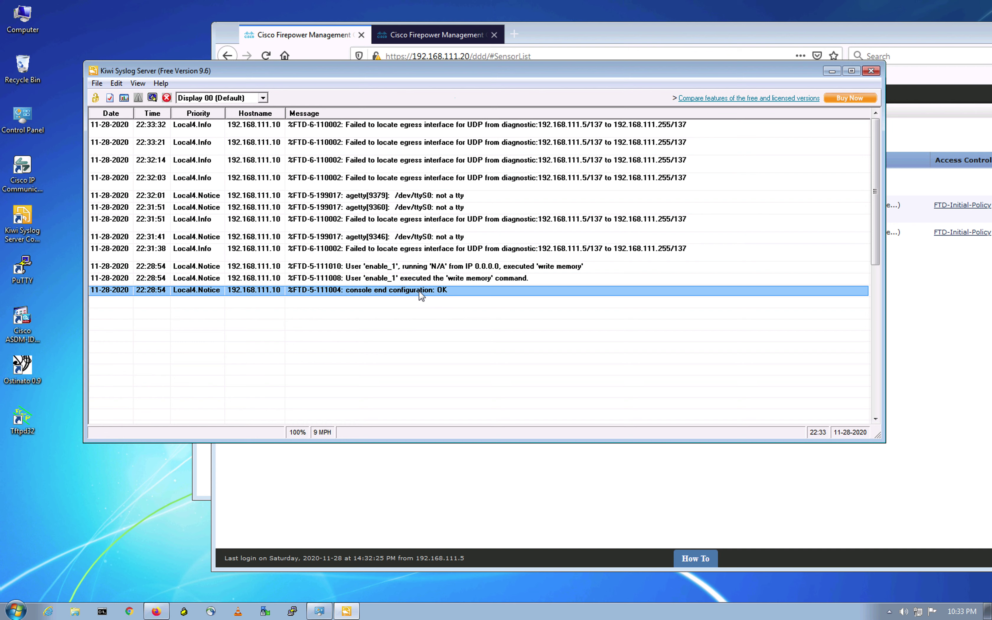
click(466, 129)
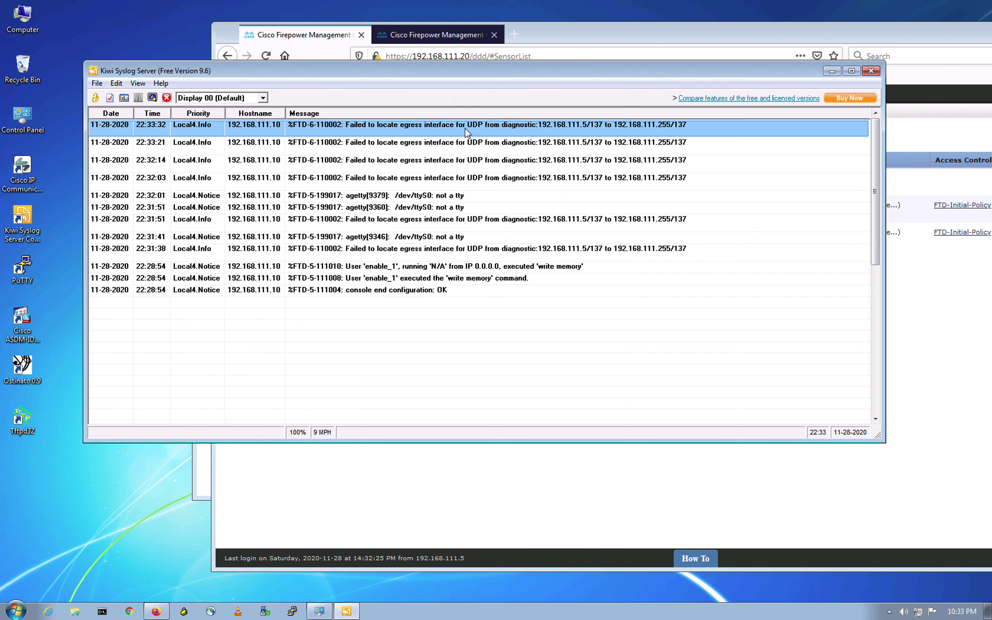
click(534, 143)
click(434, 195)
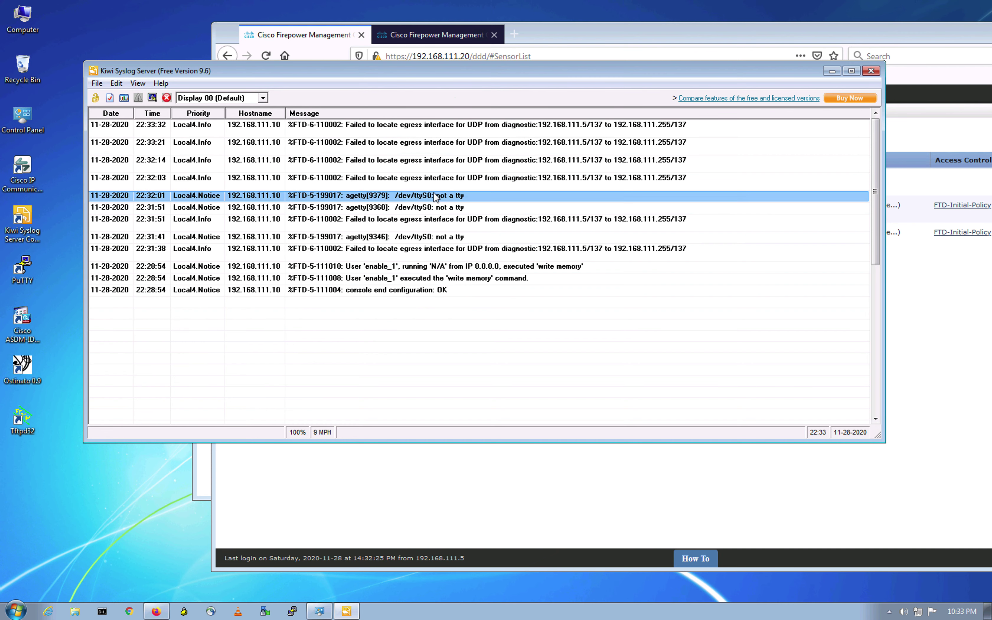
click(444, 222)
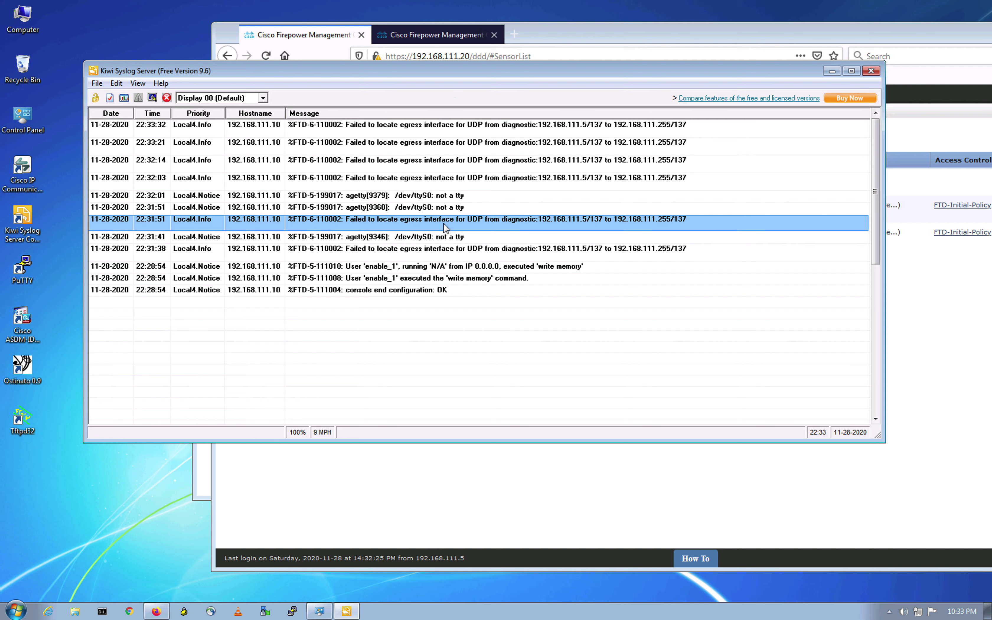
click(549, 267)
click(487, 167)
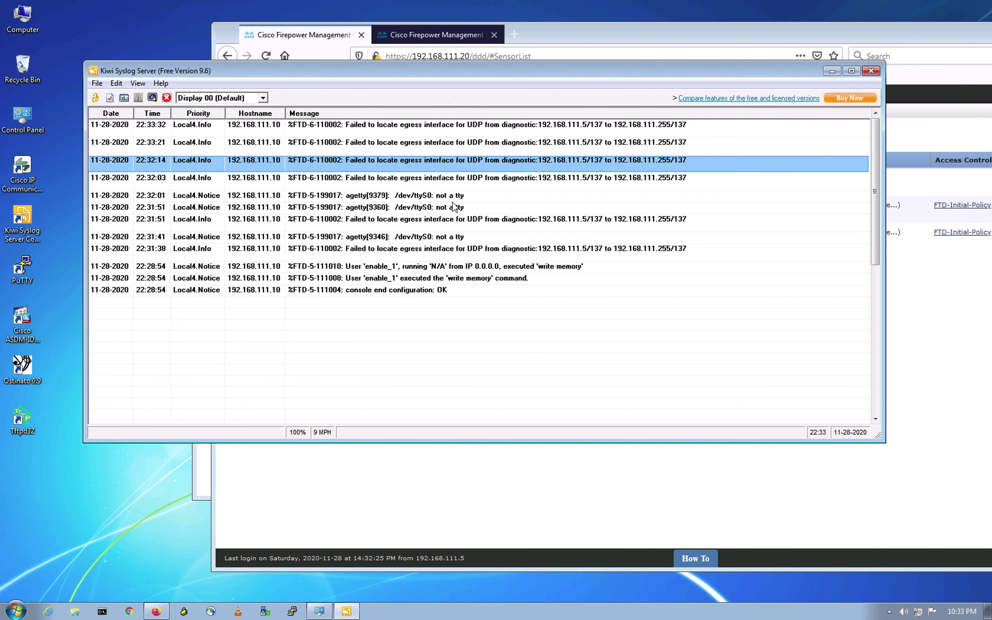
click(451, 199)
click(456, 210)
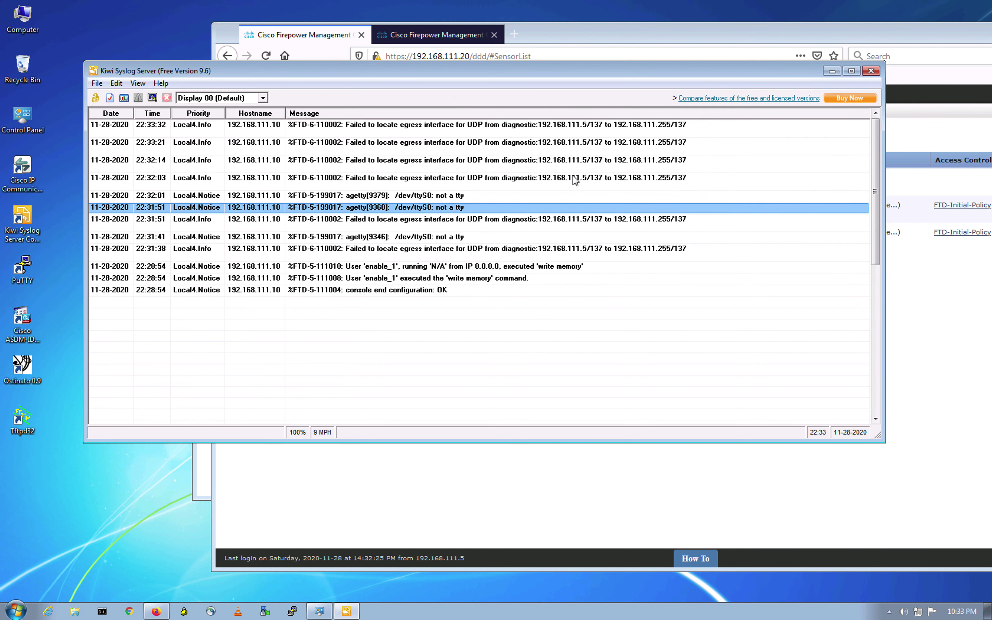
click(563, 162)
click(498, 132)
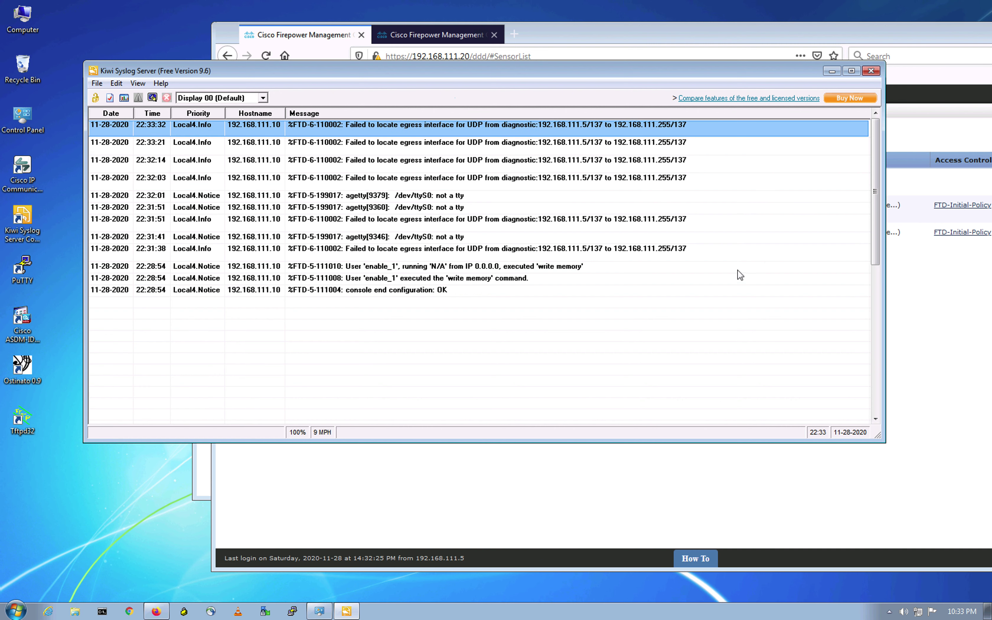
click(612, 518)
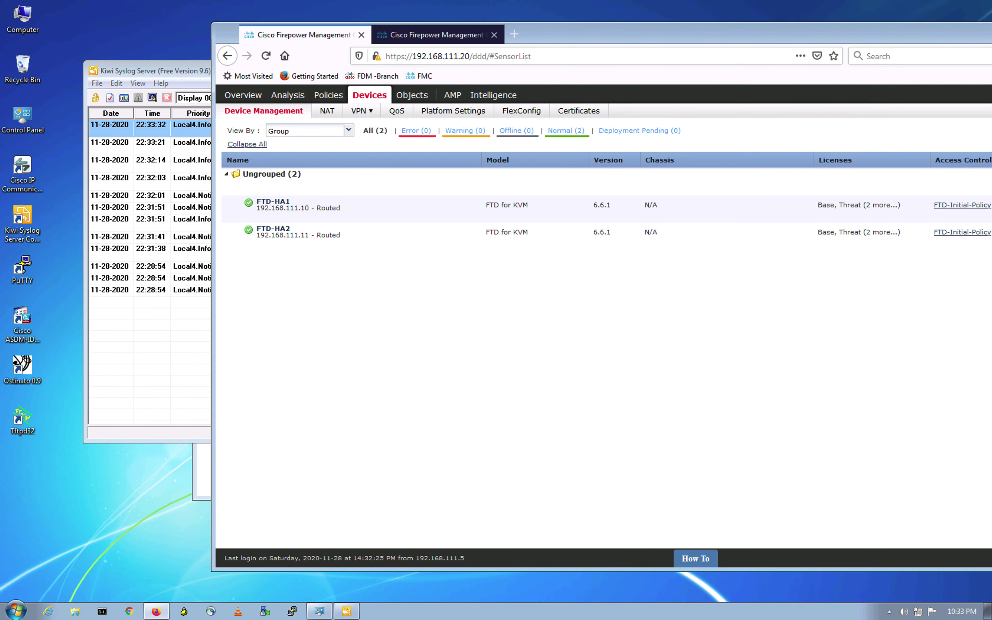